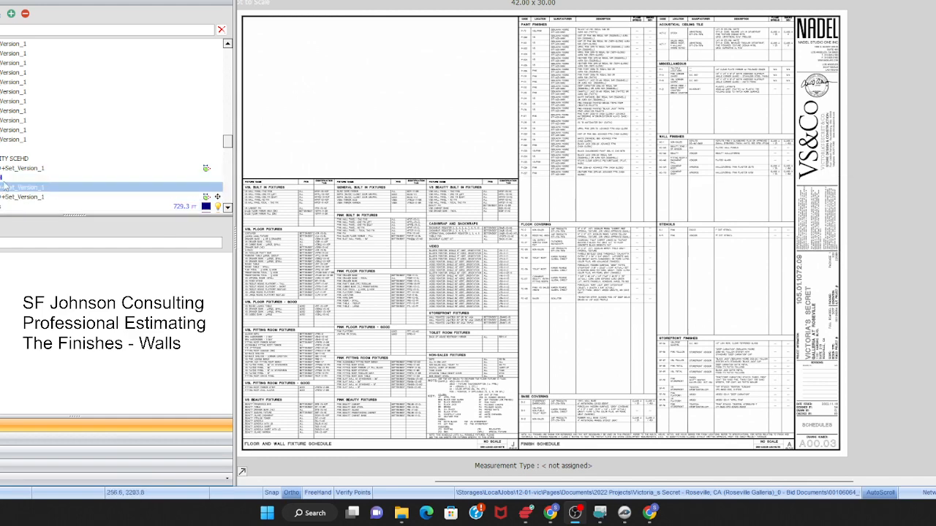
- Browse the life safety and demolition plans and open the floor and wall finish plan, sheet A05.01
{"action": "left_click", "coordinate": [44, 188]}
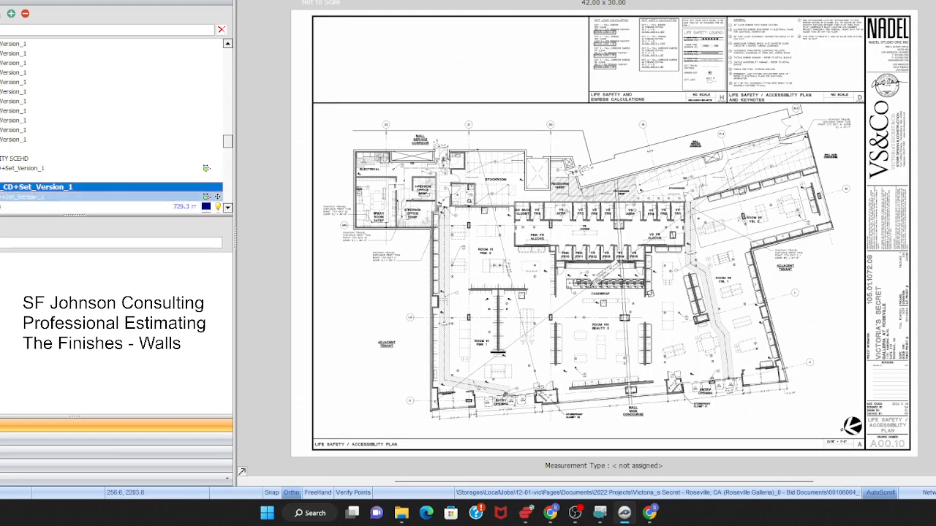
{"action": "left_click", "coordinate": [44, 197]}
{"action": "scroll", "coordinate": [44, 196], "scroll_direction": "down", "scroll_amount": 7}
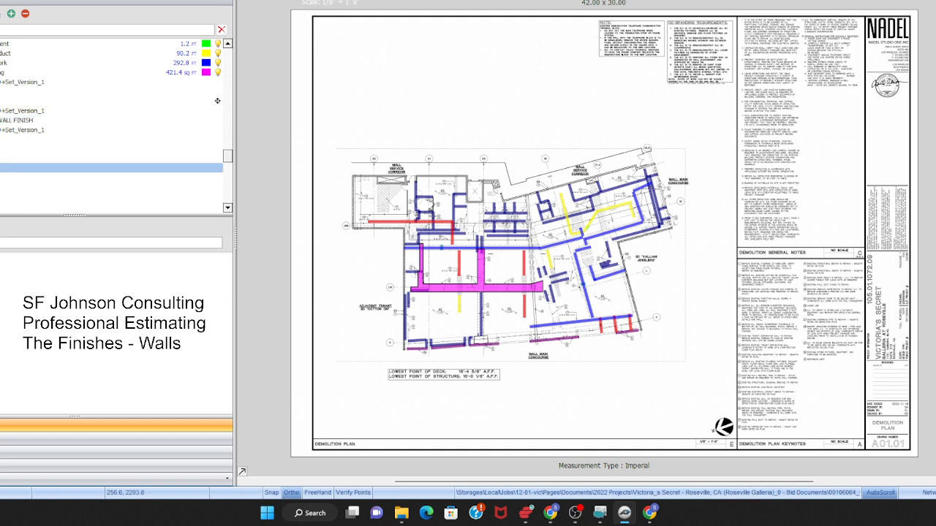
{"action": "scroll", "coordinate": [4, 81], "scroll_direction": "down", "scroll_amount": 4}
{"action": "scroll", "coordinate": [4, 147], "scroll_direction": "up", "scroll_amount": 5}
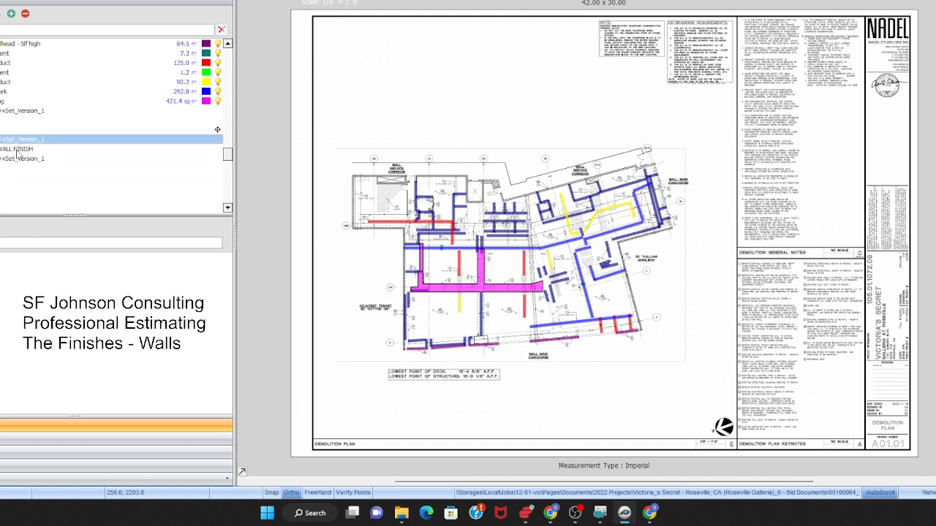
{"action": "left_click", "coordinate": [5, 149]}
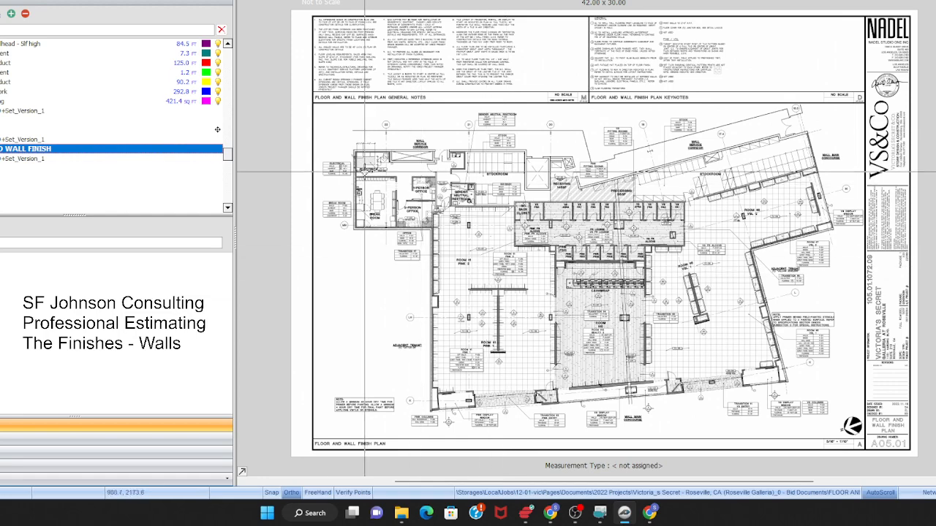
- Examine the Electrical room's finish tag on the floor and wall finish plan for its wall and wainscot codes
{"action": "scroll", "coordinate": [365, 174], "scroll_direction": "up", "scroll_amount": 5}
{"action": "scroll", "coordinate": [417, 239], "scroll_direction": "down", "scroll_amount": 3}
{"action": "scroll", "coordinate": [381, 162], "scroll_direction": "up", "scroll_amount": 5}
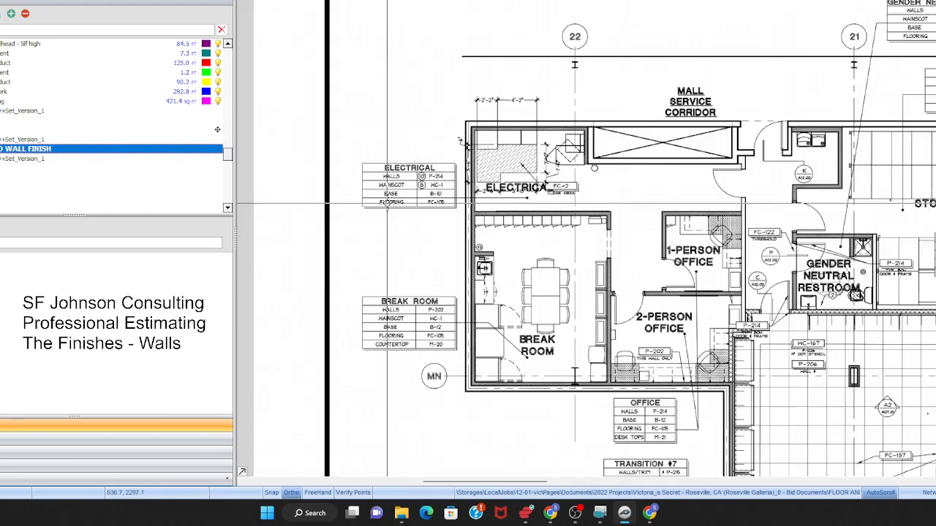
{"action": "scroll", "coordinate": [381, 162], "scroll_direction": "up", "scroll_amount": 2}
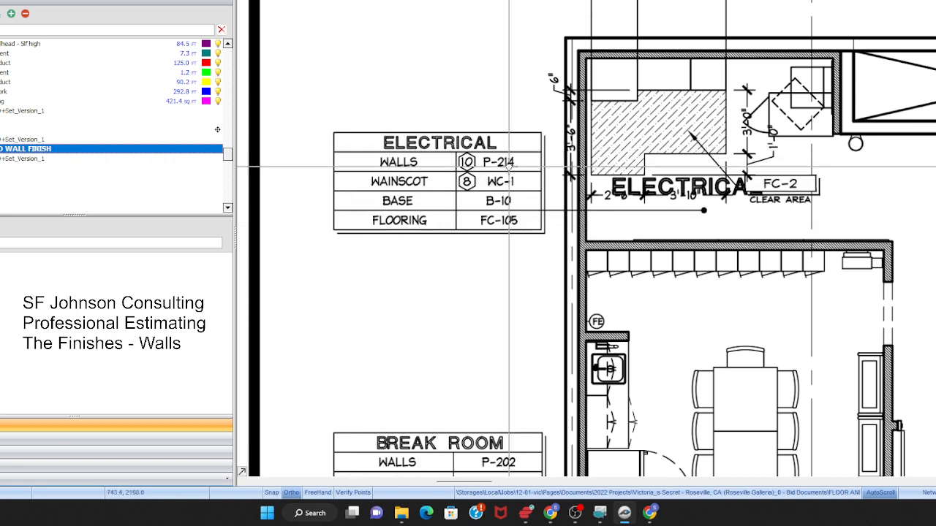
{"action": "scroll", "coordinate": [504, 164], "scroll_direction": "up", "scroll_amount": 2}
{"action": "scroll", "coordinate": [506, 165], "scroll_direction": "up", "scroll_amount": 2}
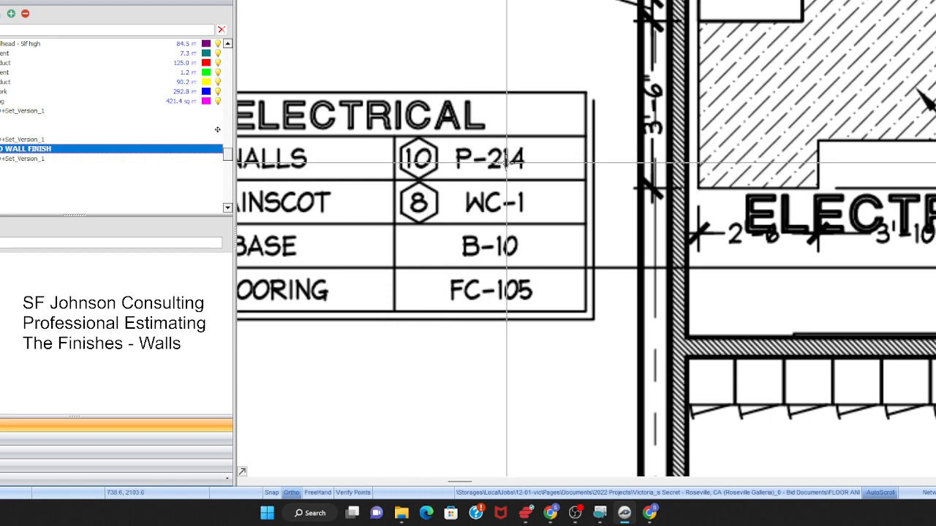
- Examine the wall and wainscot finish codes in the Break Room and Office tags on the finish plan
{"action": "scroll", "coordinate": [451, 161], "scroll_direction": "down", "scroll_amount": 3}
{"action": "scroll", "coordinate": [451, 161], "scroll_direction": "down", "scroll_amount": 3}
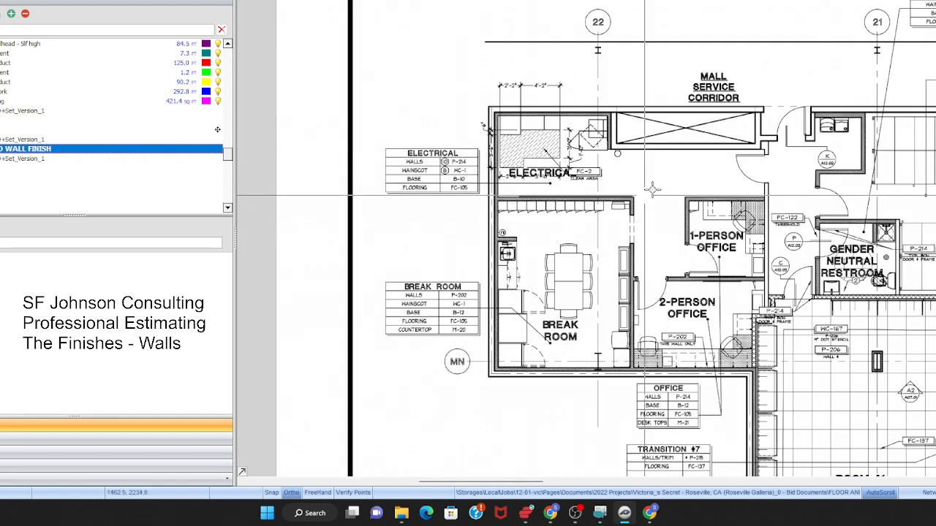
{"action": "scroll", "coordinate": [446, 321], "scroll_direction": "up", "scroll_amount": 3}
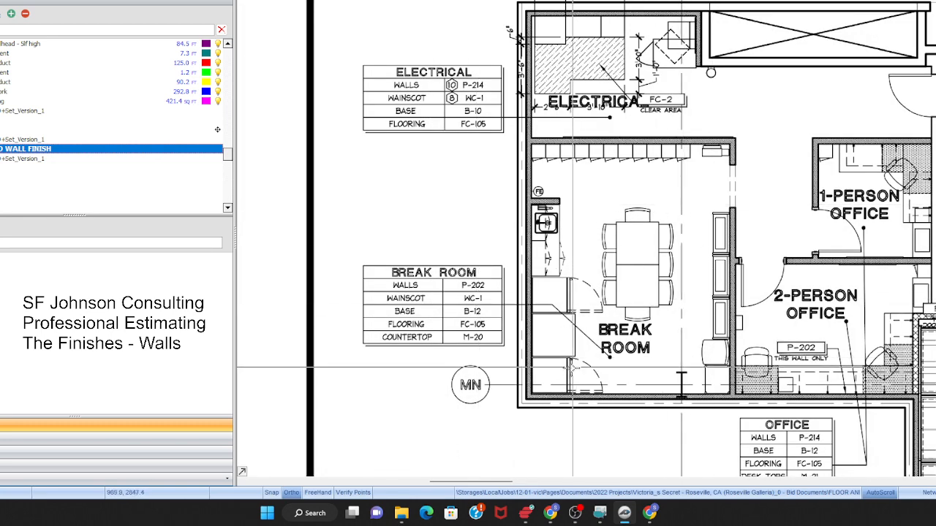
{"action": "scroll", "coordinate": [435, 307], "scroll_direction": "down", "scroll_amount": 2}
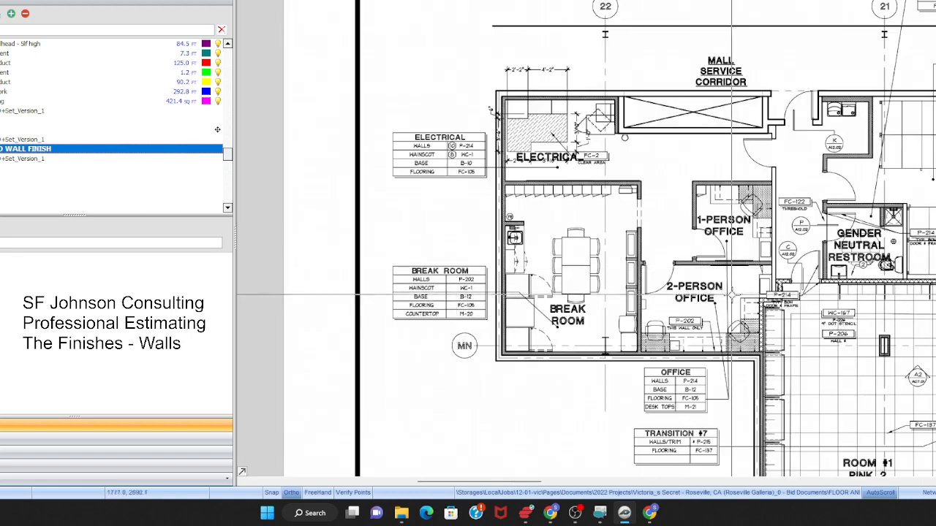
{"action": "scroll", "coordinate": [437, 304], "scroll_direction": "up", "scroll_amount": 3}
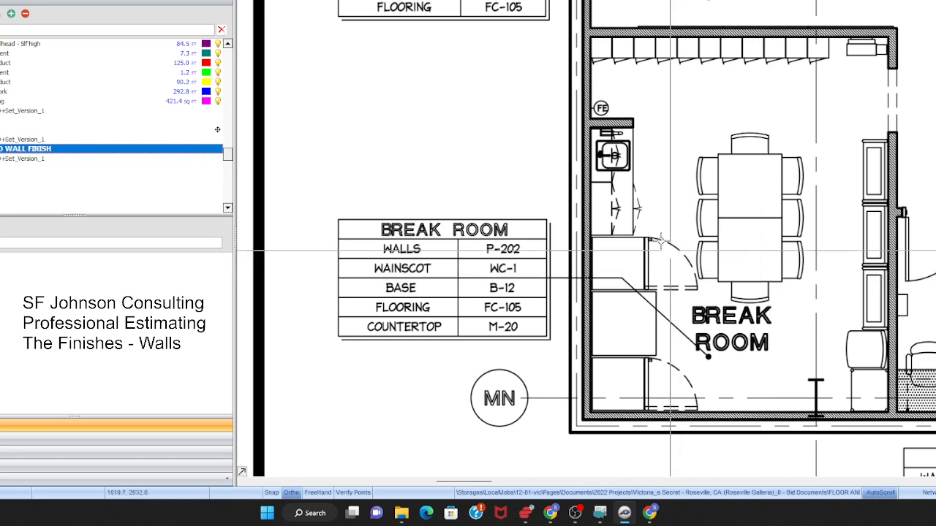
{"action": "scroll", "coordinate": [630, 229], "scroll_direction": "down", "scroll_amount": 1}
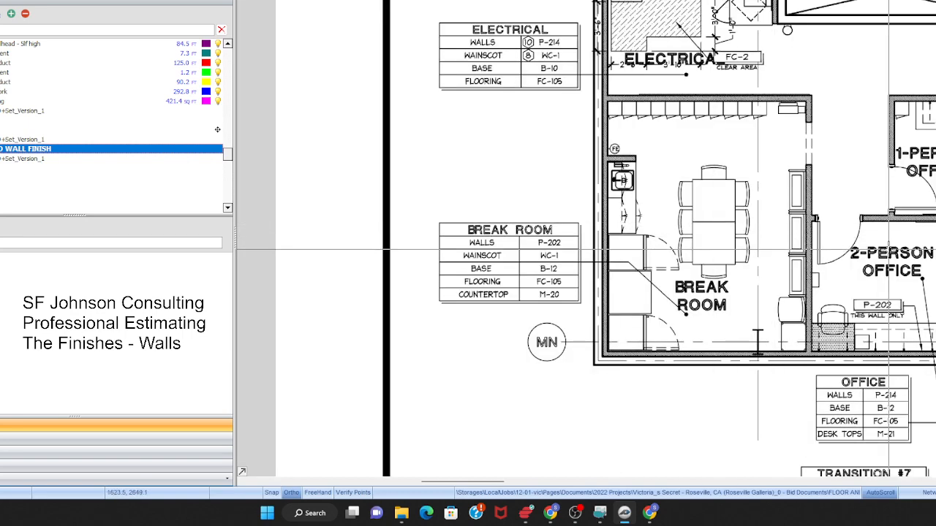
{"action": "scroll", "coordinate": [679, 256], "scroll_direction": "up", "scroll_amount": 2}
{"action": "scroll", "coordinate": [527, 255], "scroll_direction": "down", "scroll_amount": 2}
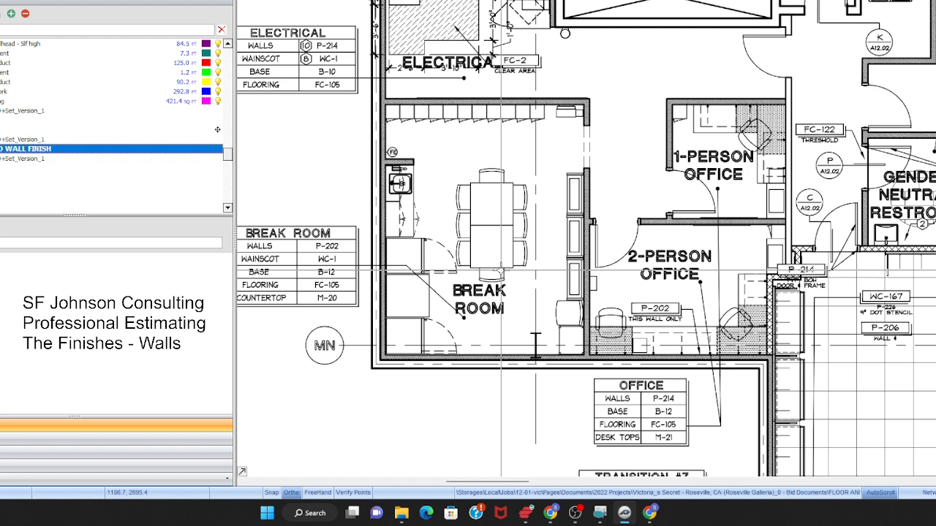
{"action": "scroll", "coordinate": [448, 210], "scroll_direction": "down", "scroll_amount": 2}
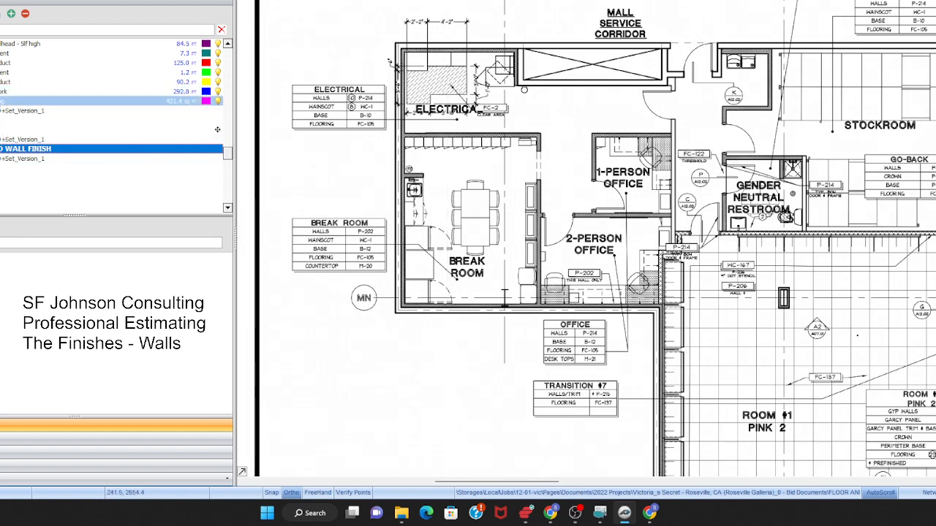
- Open the finish schedule on sheet A00.03 and read the Wall Finishes table's locations, manufacturers and descriptions
{"action": "scroll", "coordinate": [2, 103], "scroll_direction": "up", "scroll_amount": 3}
{"action": "left_click", "coordinate": [7, 91]}
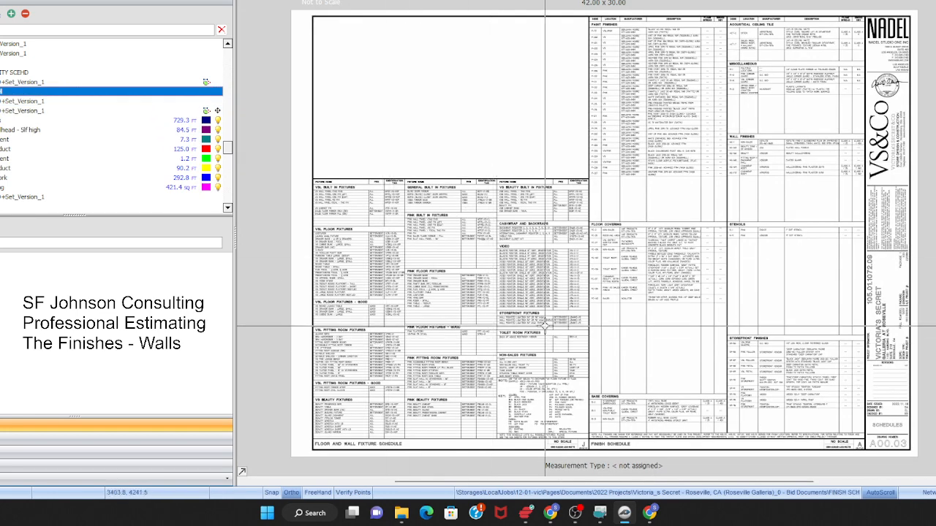
{"action": "scroll", "coordinate": [702, 73], "scroll_direction": "up", "scroll_amount": 2}
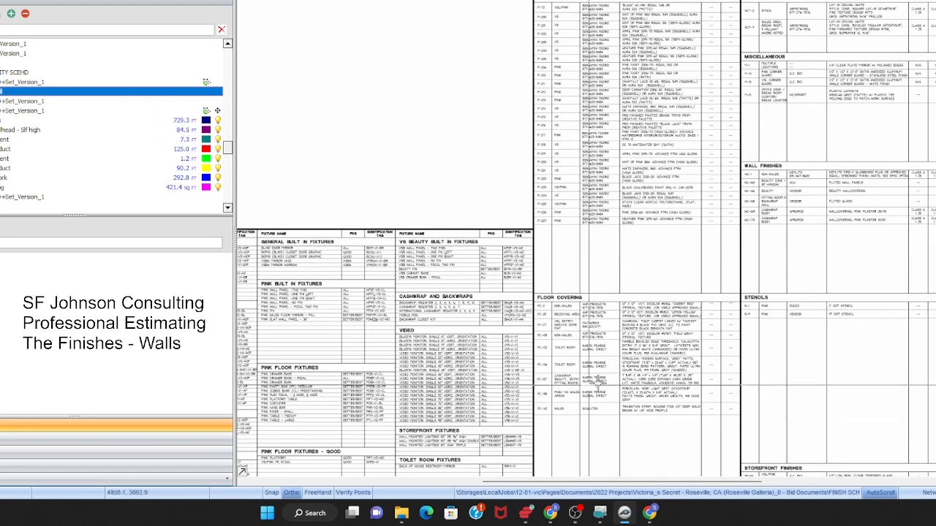
{"action": "scroll", "coordinate": [640, 359], "scroll_direction": "up", "scroll_amount": 4}
{"action": "scroll", "coordinate": [577, 291], "scroll_direction": "down", "scroll_amount": 4}
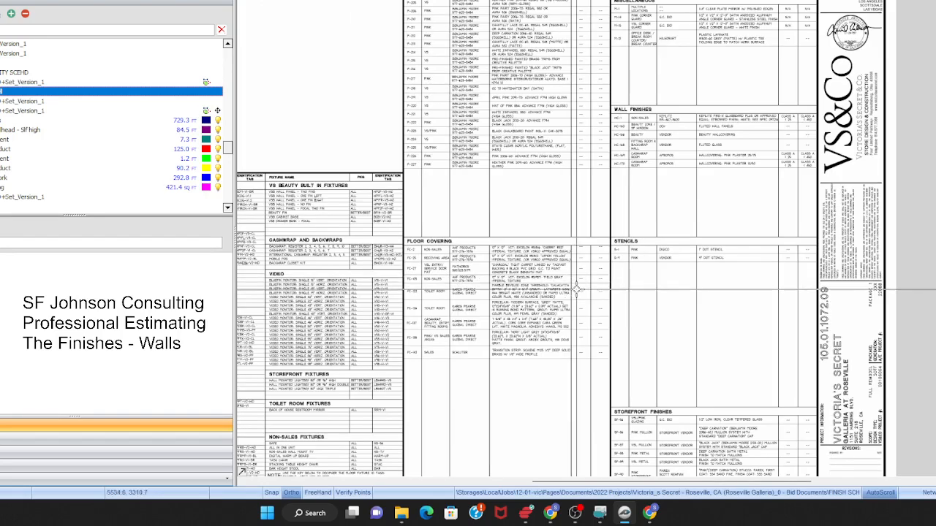
{"action": "scroll", "coordinate": [715, 224], "scroll_direction": "down", "scroll_amount": 2}
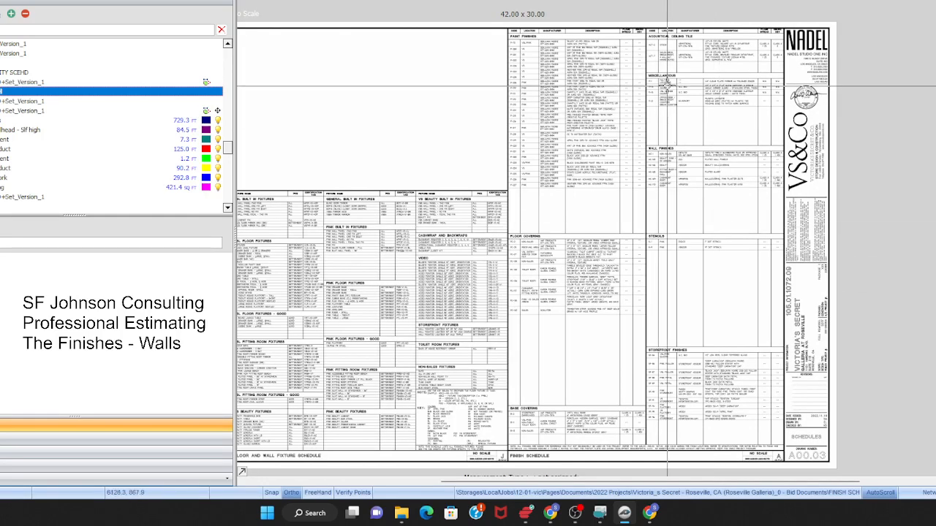
{"action": "scroll", "coordinate": [667, 85], "scroll_direction": "up", "scroll_amount": 2}
{"action": "scroll", "coordinate": [831, 271], "scroll_direction": "up", "scroll_amount": 2}
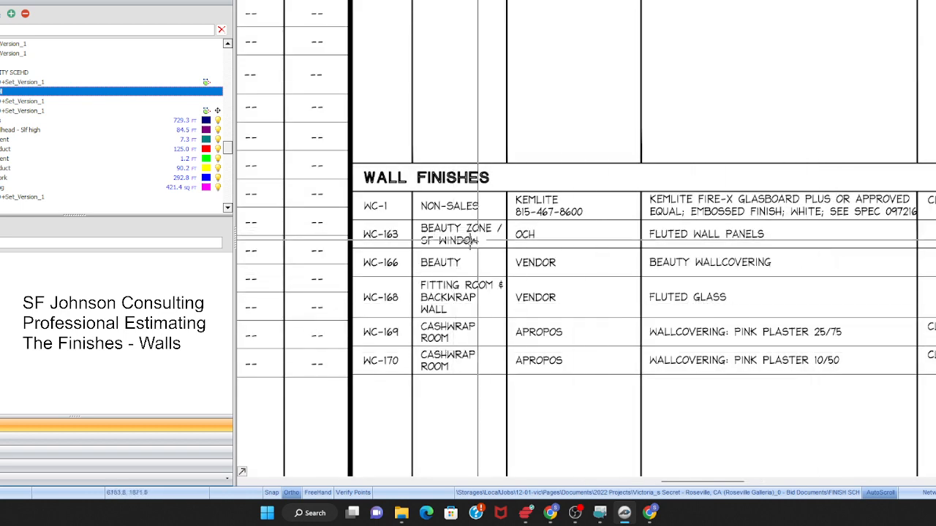
{"action": "scroll", "coordinate": [307, 238], "scroll_direction": "down", "scroll_amount": 1}
{"action": "scroll", "coordinate": [454, 219], "scroll_direction": "up", "scroll_amount": 1}
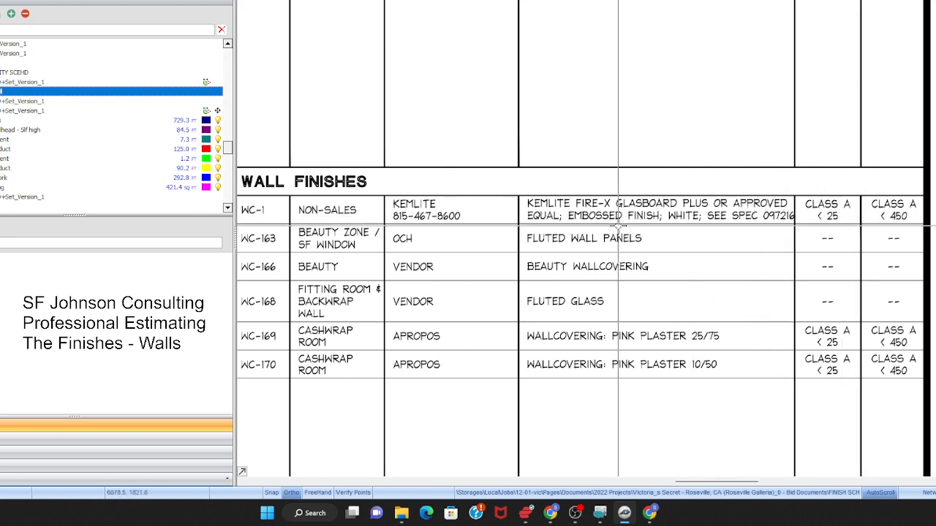
{"action": "scroll", "coordinate": [614, 226], "scroll_direction": "down", "scroll_amount": 2}
{"action": "scroll", "coordinate": [509, 228], "scroll_direction": "up", "scroll_amount": 2}
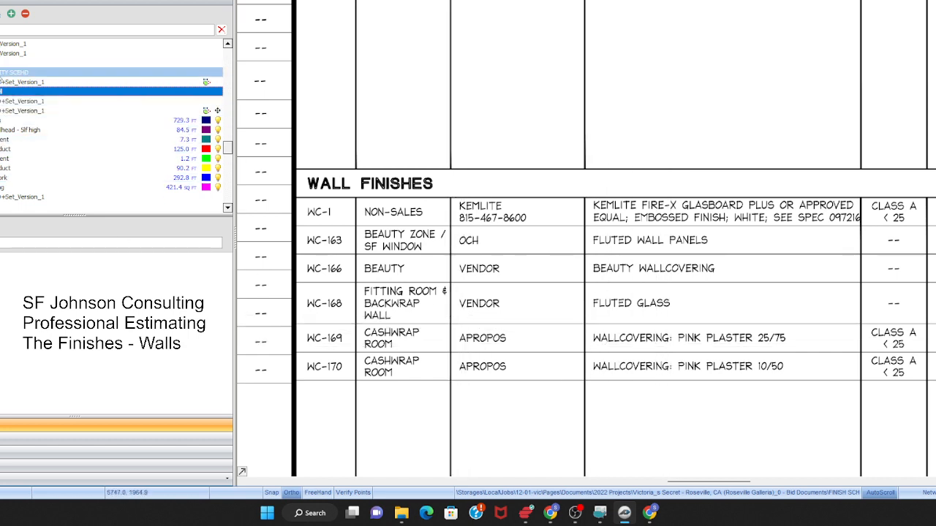
- Open the responsibility schedule and examine who furnishes and installs the Fitting Rooms items, including the wall panels
{"action": "left_click", "coordinate": [22, 72]}
{"action": "scroll", "coordinate": [473, 321], "scroll_direction": "up", "scroll_amount": 5}
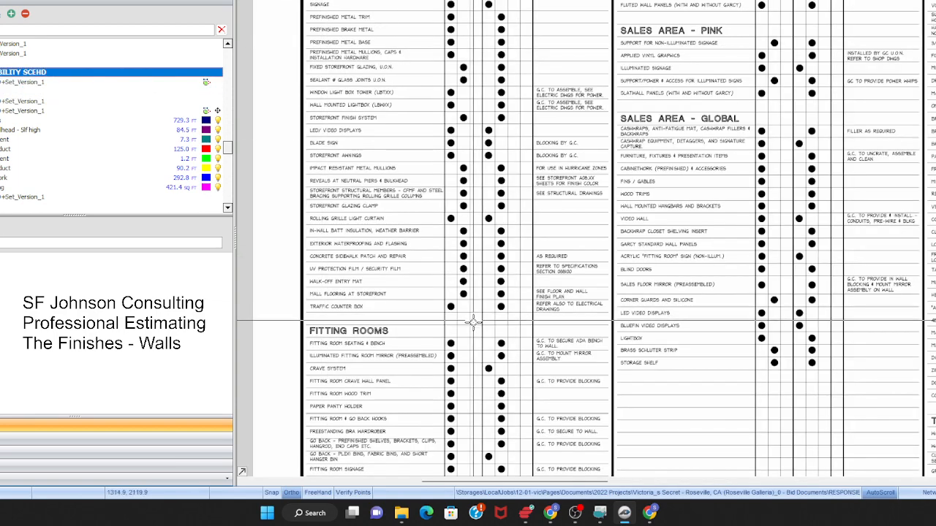
{"action": "scroll", "coordinate": [471, 323], "scroll_direction": "up", "scroll_amount": 3}
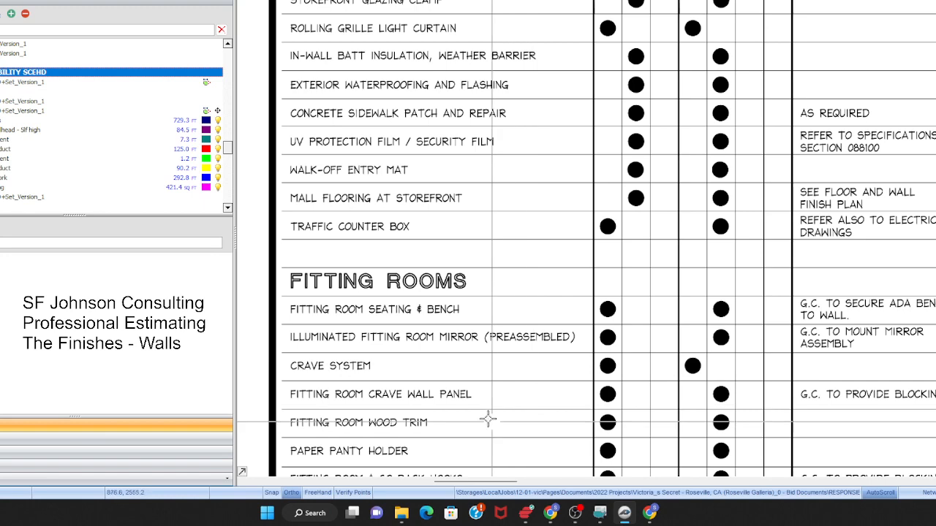
{"action": "scroll", "coordinate": [341, 212], "scroll_direction": "down", "scroll_amount": 3}
{"action": "scroll", "coordinate": [351, 395], "scroll_direction": "up", "scroll_amount": 3}
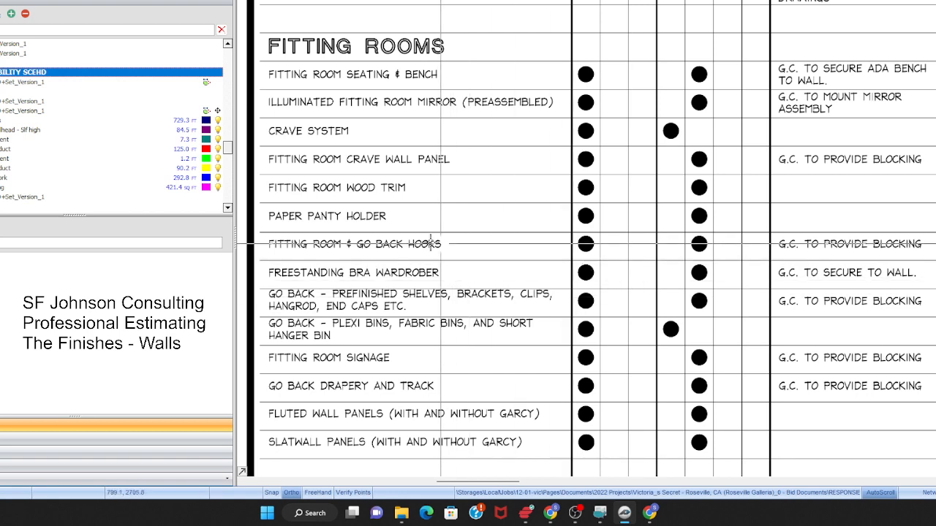
{"action": "scroll", "coordinate": [383, 233], "scroll_direction": "down", "scroll_amount": 2}
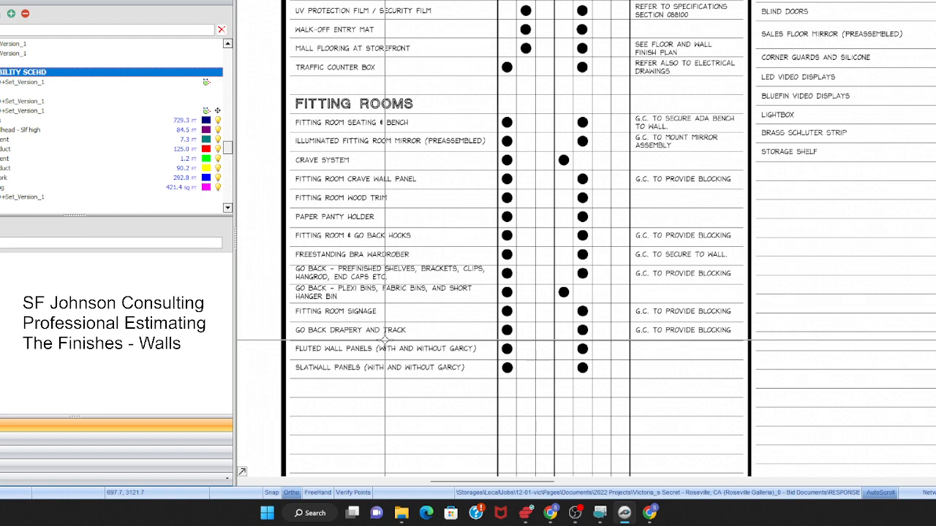
{"action": "scroll", "coordinate": [381, 269], "scroll_direction": "down", "scroll_amount": 3}
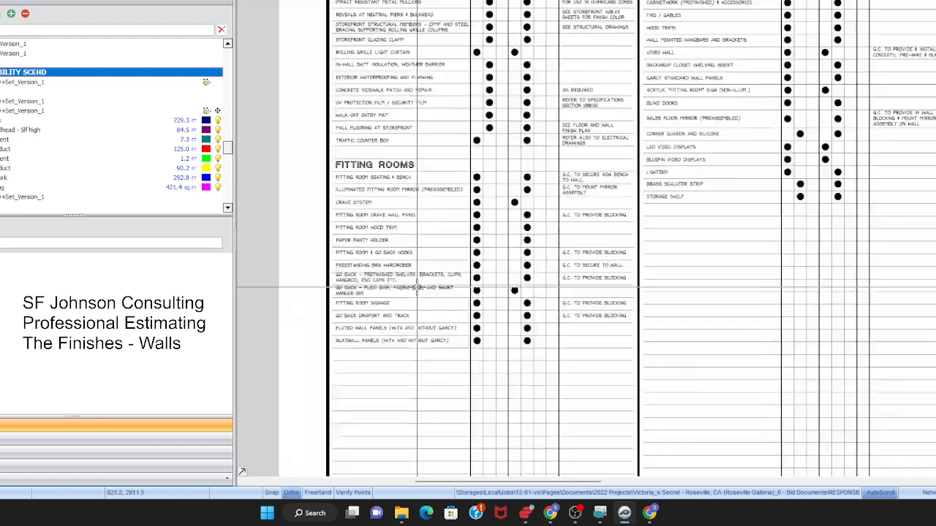
{"action": "scroll", "coordinate": [775, 91], "scroll_direction": "up", "scroll_amount": 3}
{"action": "scroll", "coordinate": [448, 267], "scroll_direction": "down", "scroll_amount": 3}
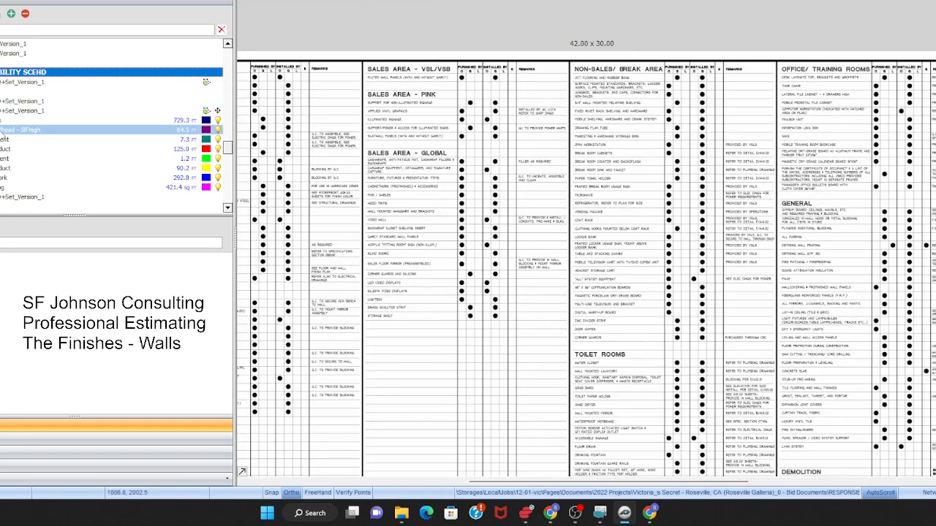
- Reopen the finish schedule and review the Storefront Finishes and Wall Finishes tables
{"action": "left_click", "coordinate": [22, 90]}
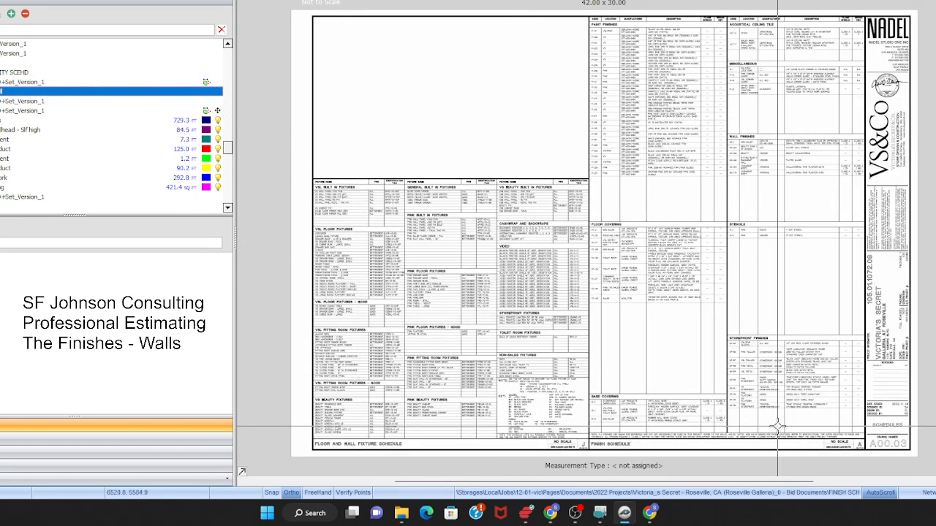
{"action": "scroll", "coordinate": [781, 431], "scroll_direction": "up", "scroll_amount": 2}
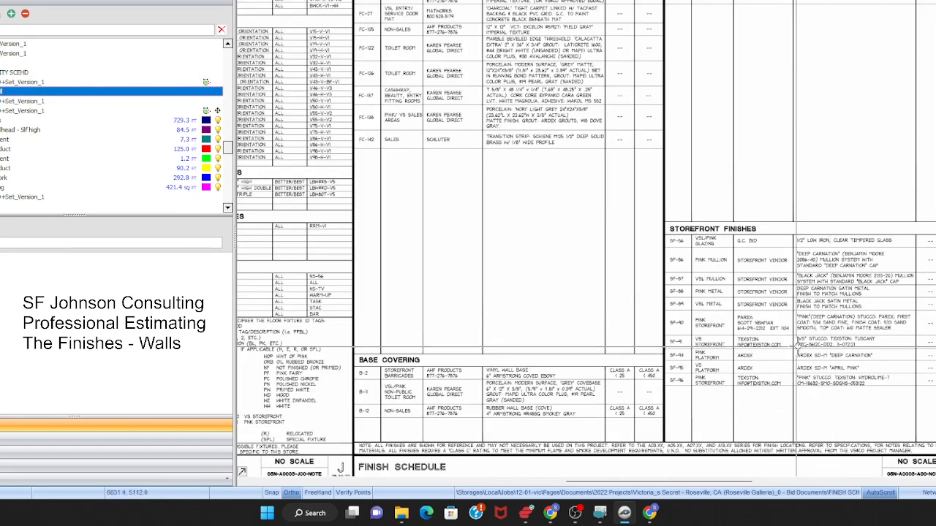
{"action": "scroll", "coordinate": [804, 337], "scroll_direction": "down", "scroll_amount": 2}
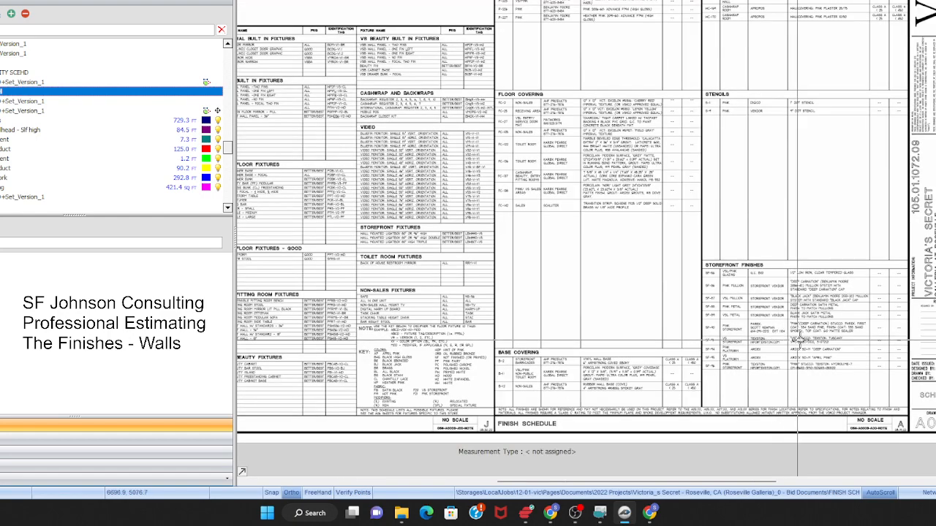
{"action": "scroll", "coordinate": [811, 24], "scroll_direction": "up", "scroll_amount": 3}
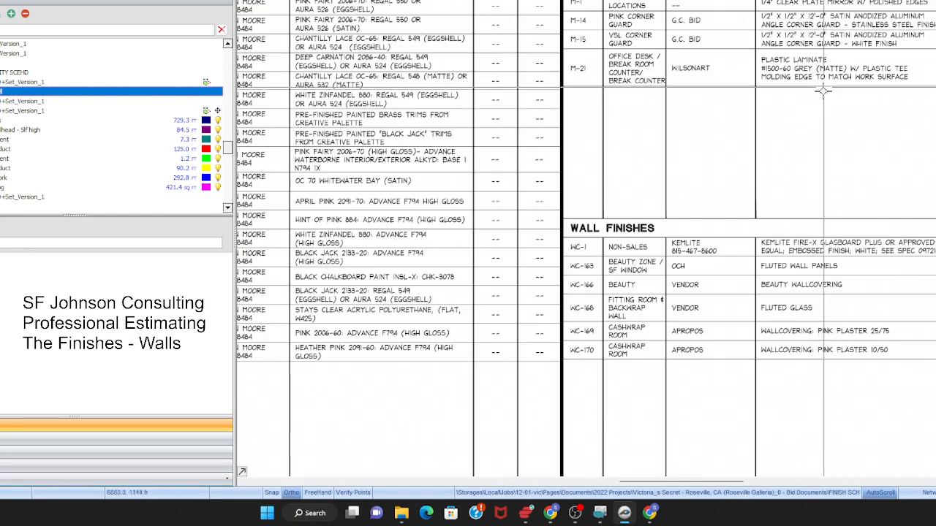
- Check the door schedule's sizes and finishes on sheet A00.02, and return to the finish schedule
{"action": "left_click", "coordinate": [73, 71]}
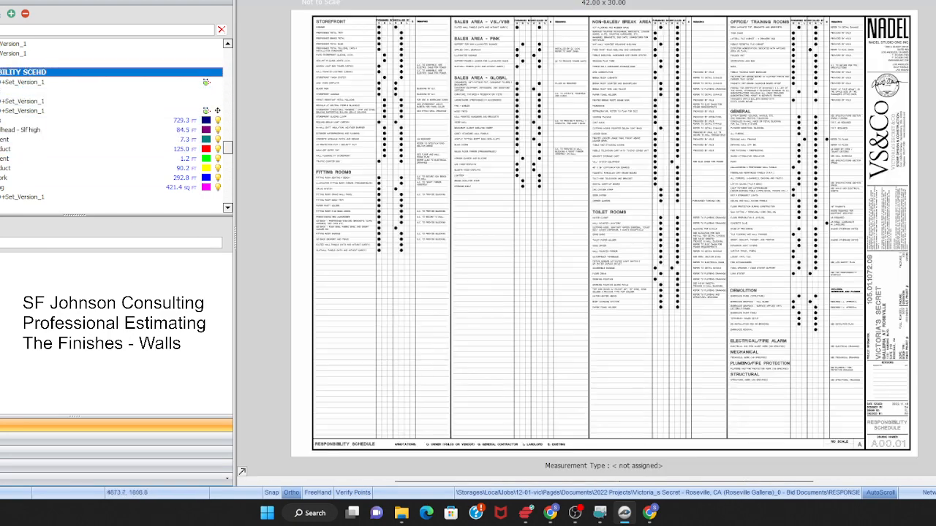
{"action": "left_click", "coordinate": [44, 81]}
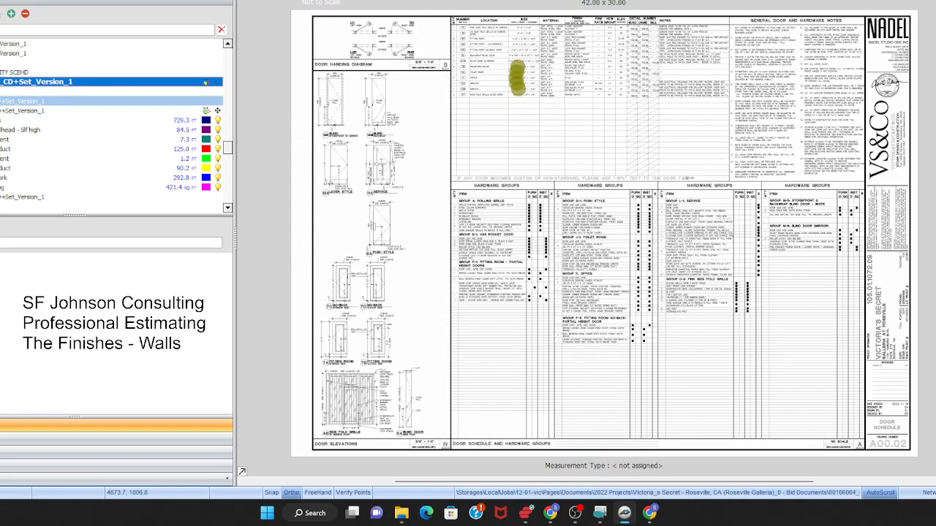
{"action": "scroll", "coordinate": [531, 49], "scroll_direction": "up", "scroll_amount": 3}
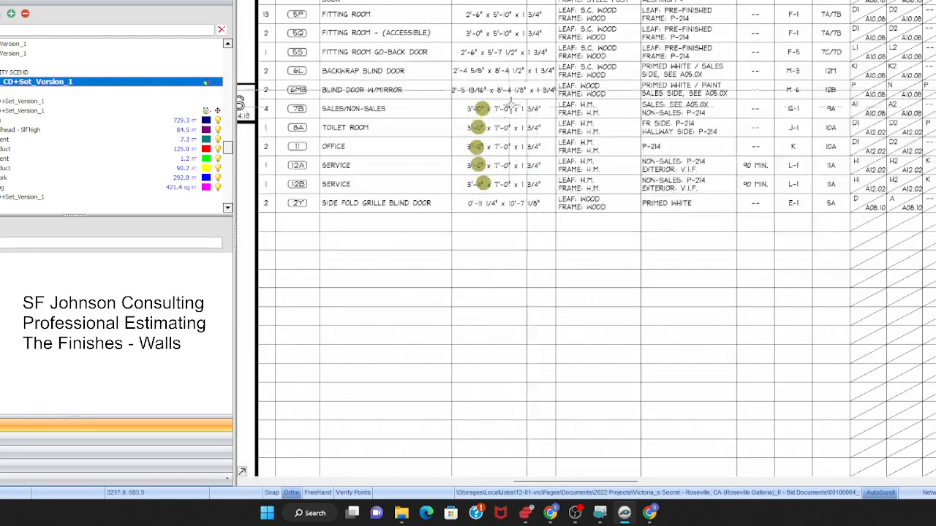
{"action": "scroll", "coordinate": [513, 112], "scroll_direction": "down", "scroll_amount": 2}
{"action": "left_click", "coordinate": [44, 90]}
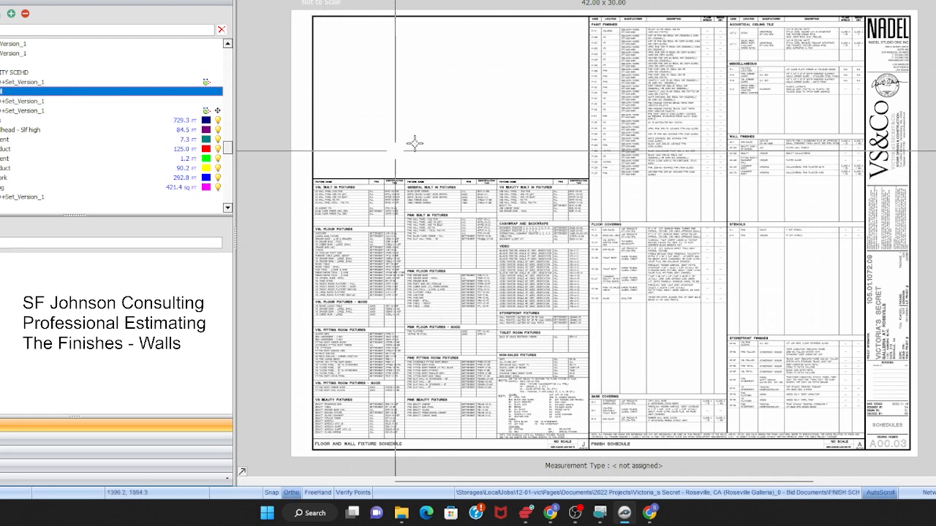
- Open the floor and wall finish plan on sheet A05.01 and read the Pink FR Alcove finish tag
{"action": "left_click", "coordinate": [22, 102]}
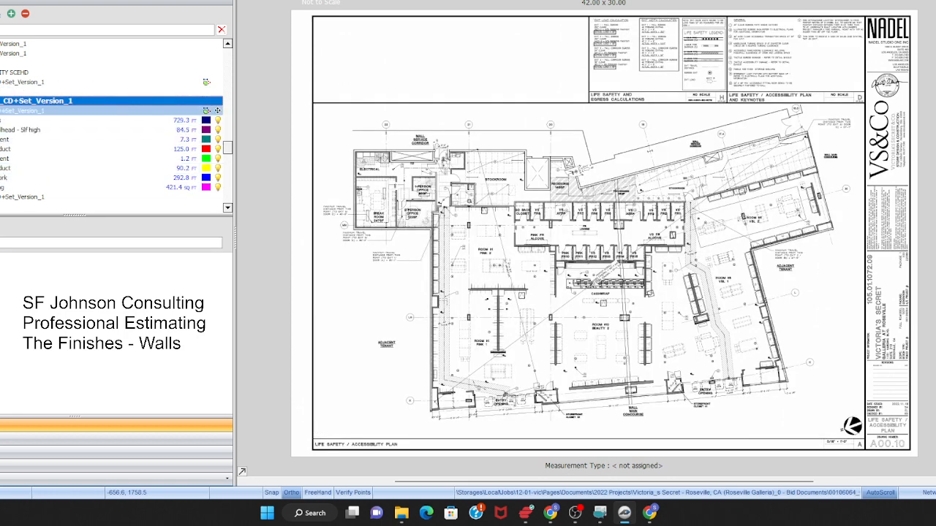
{"action": "left_click", "coordinate": [22, 111]}
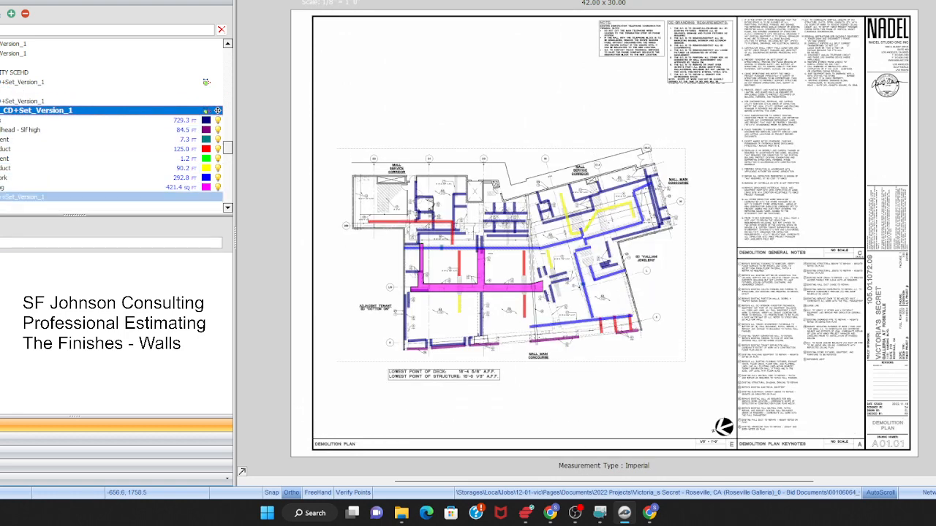
{"action": "scroll", "coordinate": [110, 172], "scroll_direction": "down", "scroll_amount": 3}
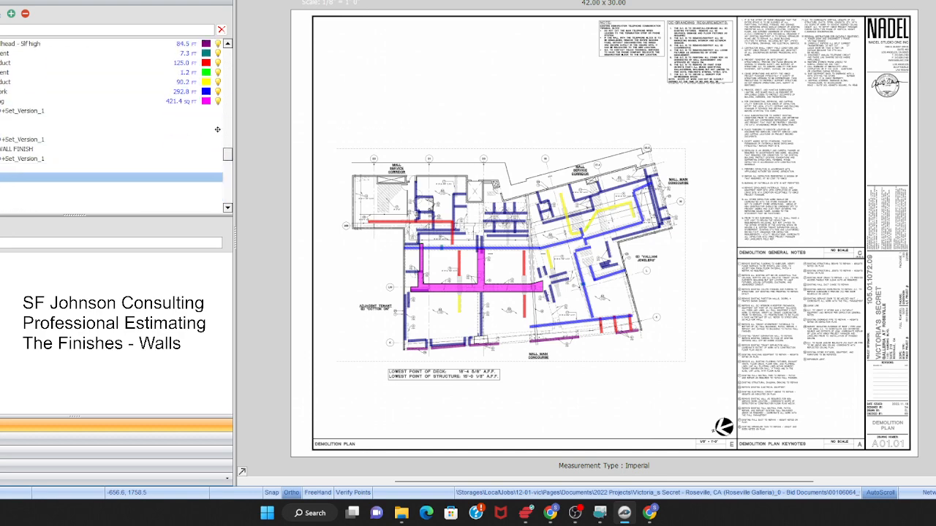
{"action": "left_click", "coordinate": [29, 148]}
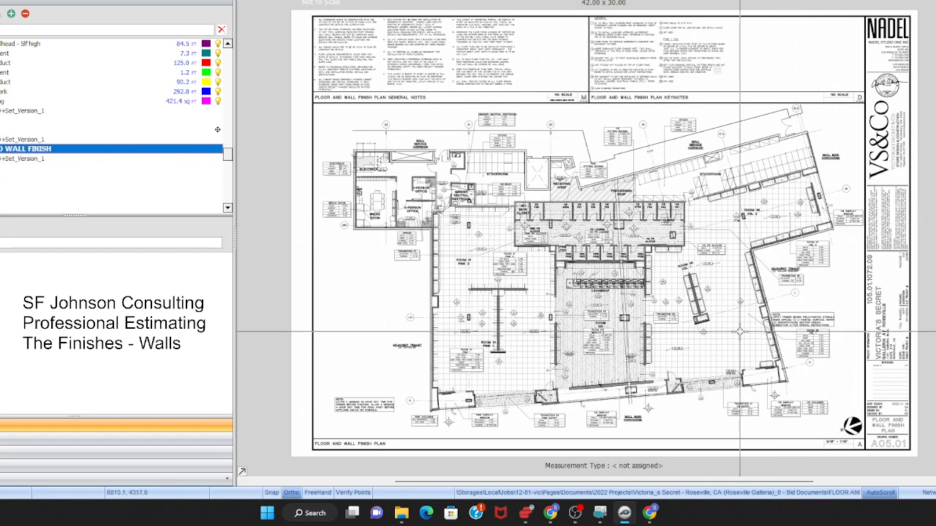
{"action": "scroll", "coordinate": [460, 315], "scroll_direction": "up", "scroll_amount": 3}
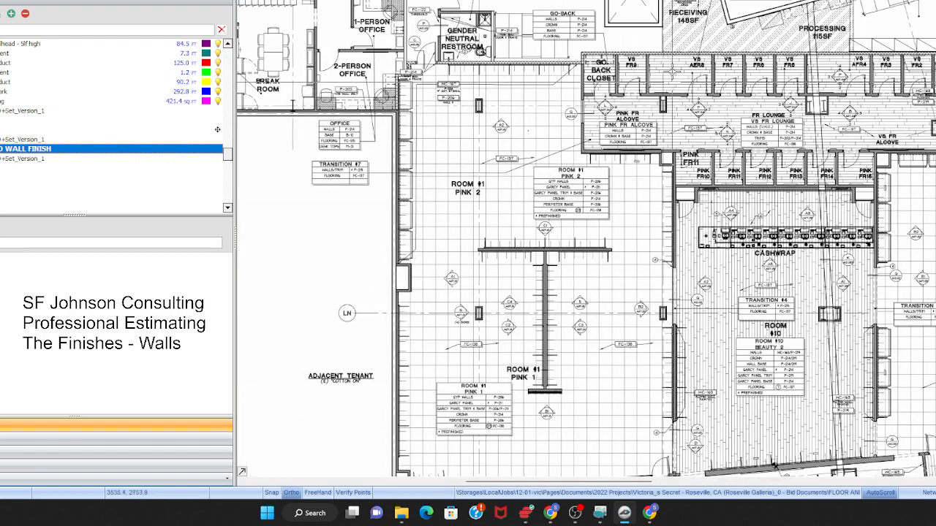
{"action": "scroll", "coordinate": [667, 110], "scroll_direction": "up", "scroll_amount": 3}
{"action": "scroll", "coordinate": [625, 212], "scroll_direction": "up", "scroll_amount": 1}
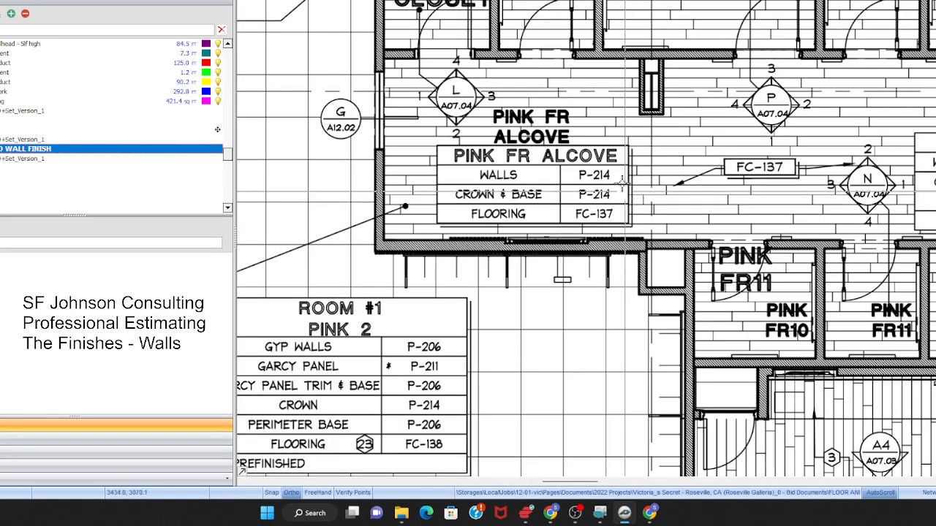
{"action": "scroll", "coordinate": [616, 231], "scroll_direction": "down", "scroll_amount": 2}
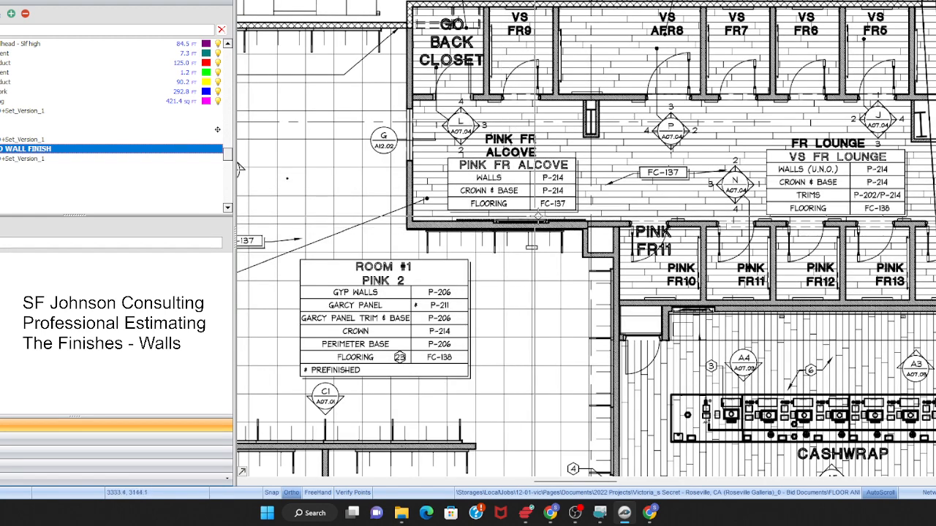
{"action": "scroll", "coordinate": [534, 204], "scroll_direction": "up", "scroll_amount": 1}
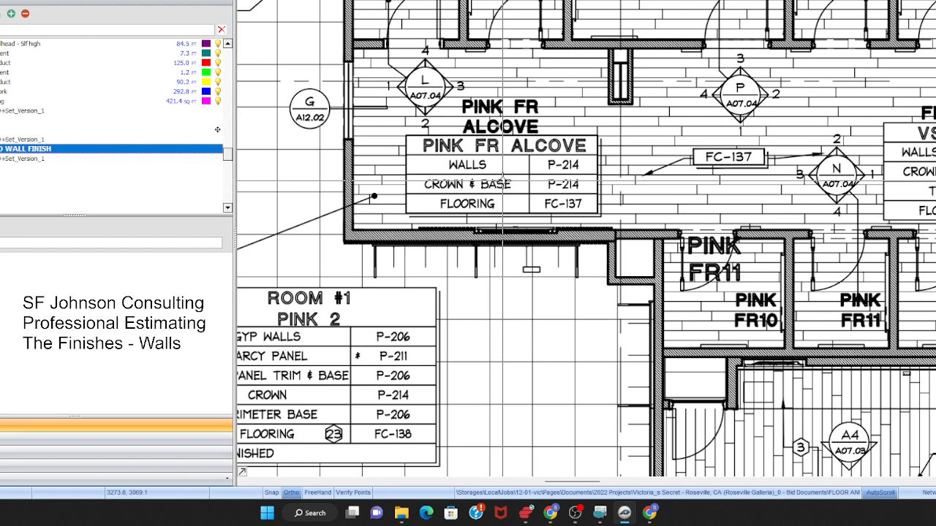
{"action": "scroll", "coordinate": [503, 183], "scroll_direction": "down", "scroll_amount": 2}
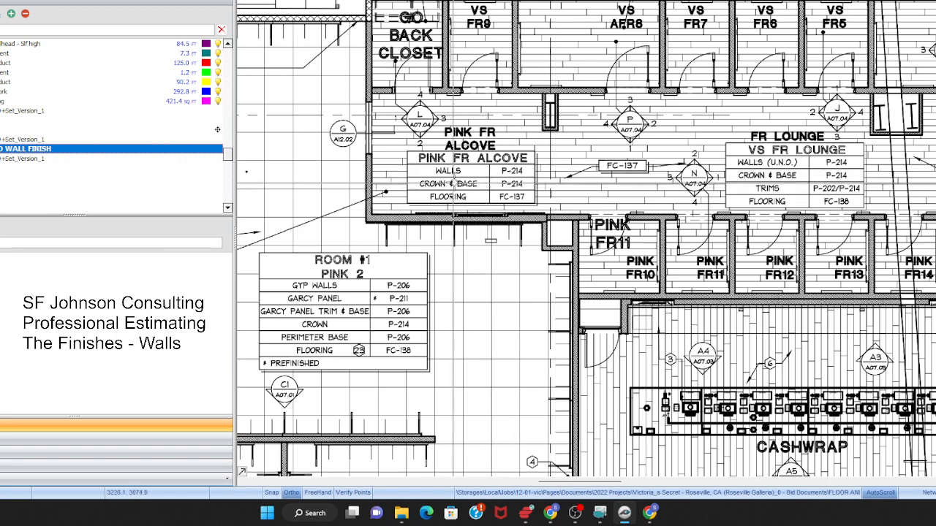
- Examine the Transition #4 and Room #10 Beauty 2 finish tags around the cashwrap on the finish plan
{"action": "scroll", "coordinate": [452, 175], "scroll_direction": "down", "scroll_amount": 2}
{"action": "scroll", "coordinate": [852, 422], "scroll_direction": "up", "scroll_amount": 2}
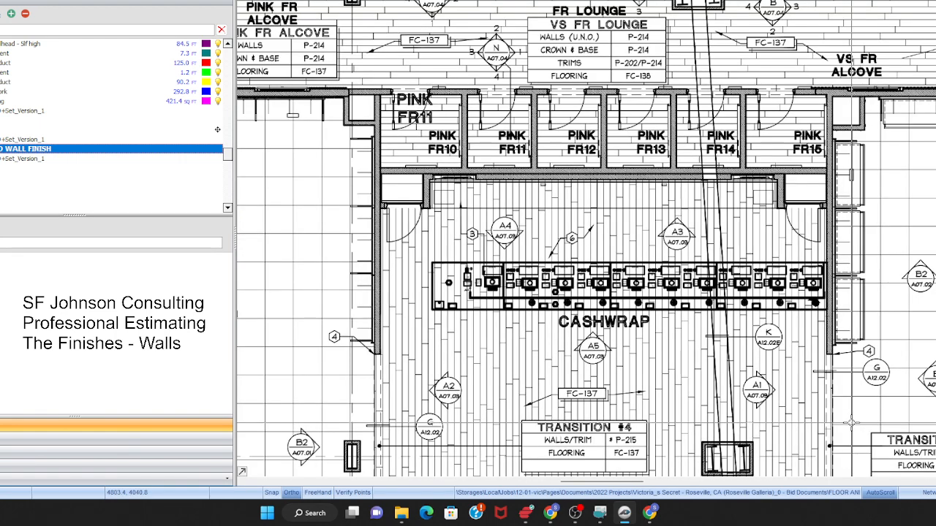
{"action": "scroll", "coordinate": [495, 86], "scroll_direction": "down", "scroll_amount": 2}
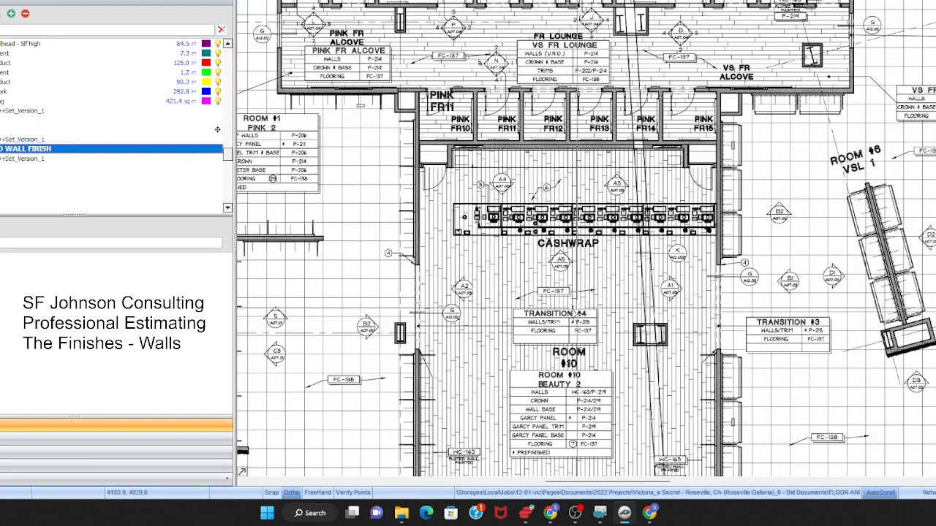
{"action": "scroll", "coordinate": [569, 364], "scroll_direction": "up", "scroll_amount": 2}
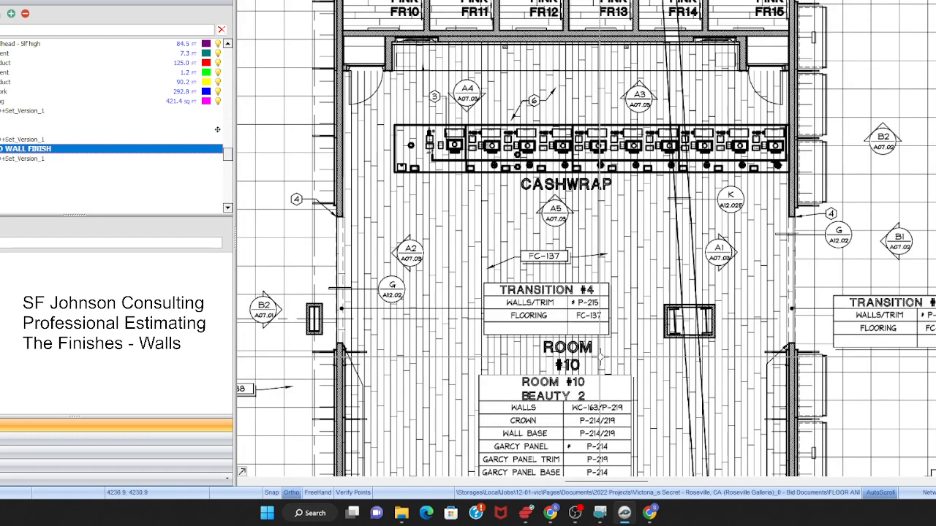
{"action": "scroll", "coordinate": [590, 317], "scroll_direction": "up", "scroll_amount": 2}
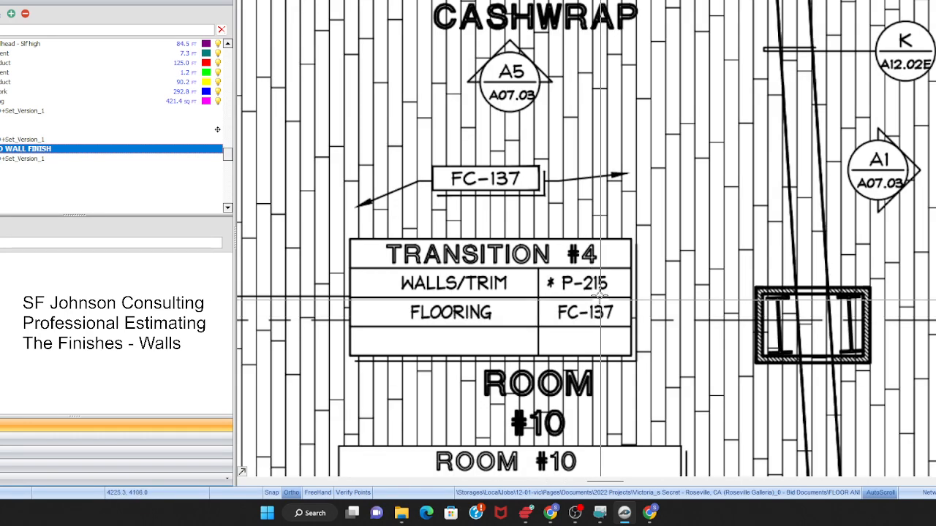
{"action": "scroll", "coordinate": [585, 218], "scroll_direction": "down", "scroll_amount": 2}
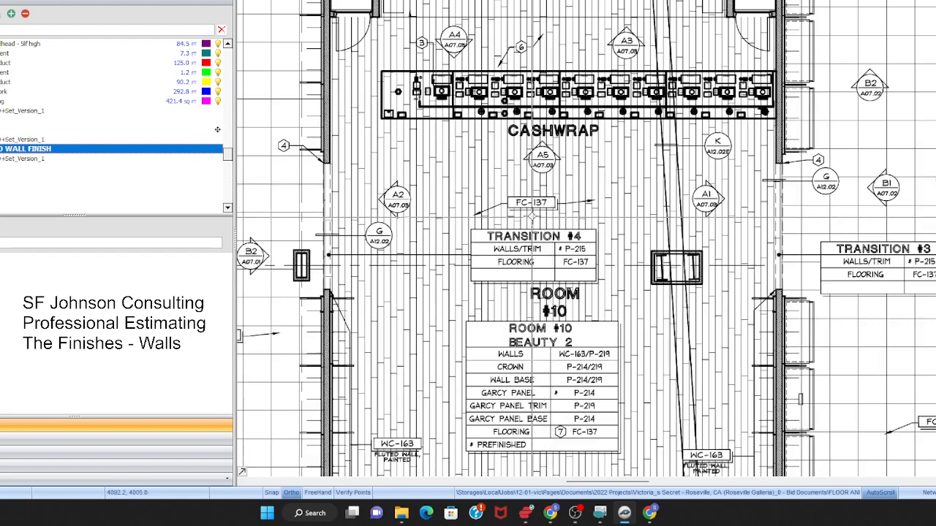
{"action": "scroll", "coordinate": [532, 215], "scroll_direction": "down", "scroll_amount": 3}
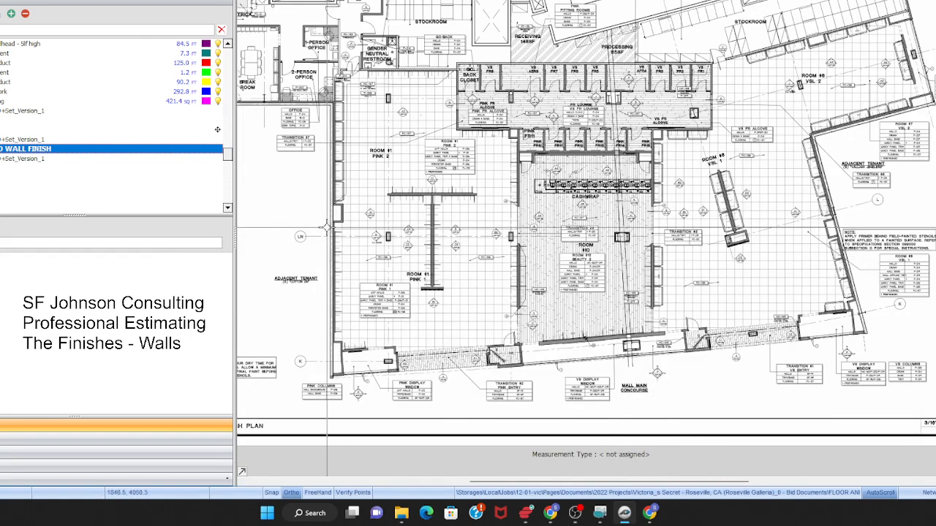
- Open the interior elevations sheet and examine the Pink Column elevation's stencil, dots, background and base finishes
{"action": "scroll", "coordinate": [16, 149], "scroll_direction": "down", "scroll_amount": 2}
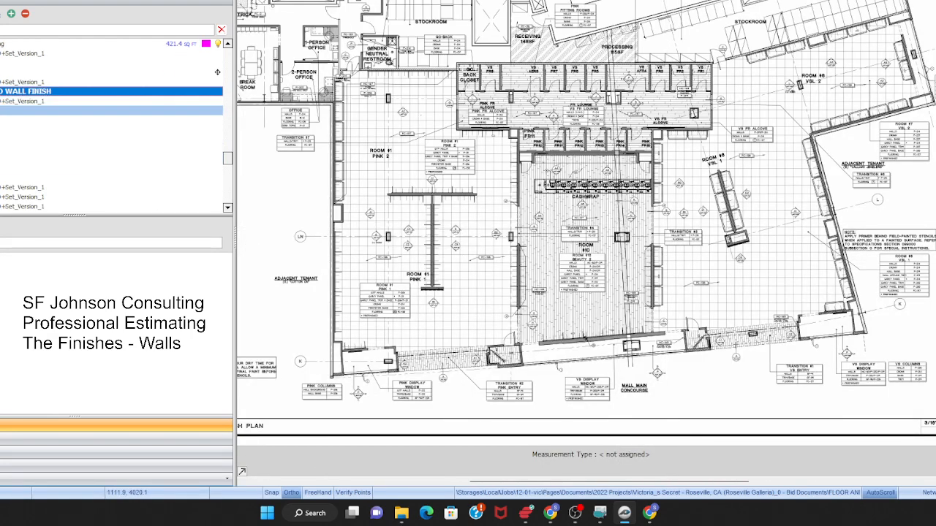
{"action": "left_click", "coordinate": [29, 110]}
{"action": "scroll", "coordinate": [667, 223], "scroll_direction": "up", "scroll_amount": 4}
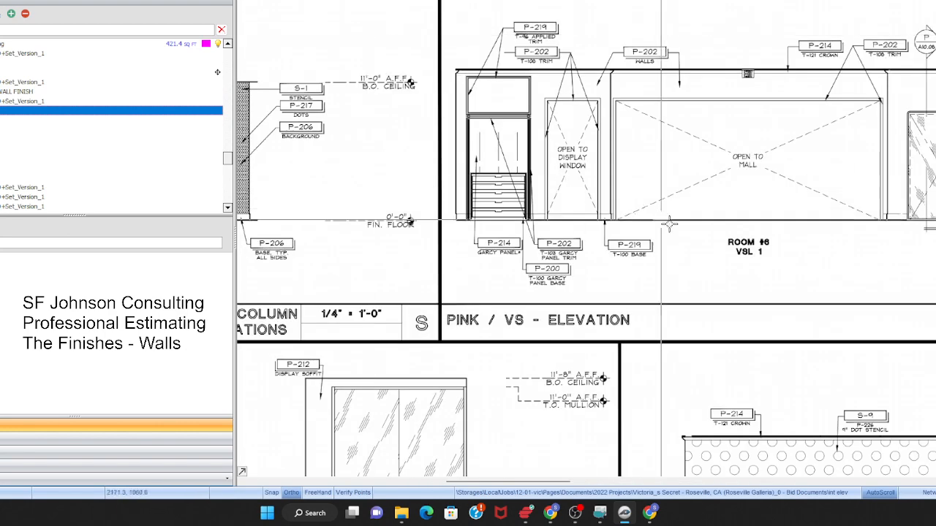
{"action": "scroll", "coordinate": [667, 223], "scroll_direction": "down", "scroll_amount": 2}
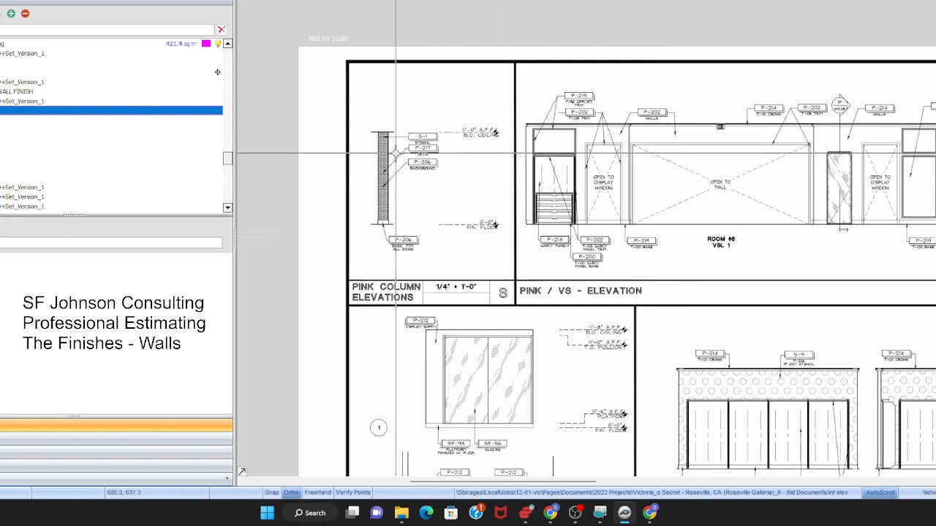
{"action": "scroll", "coordinate": [395, 154], "scroll_direction": "up", "scroll_amount": 5}
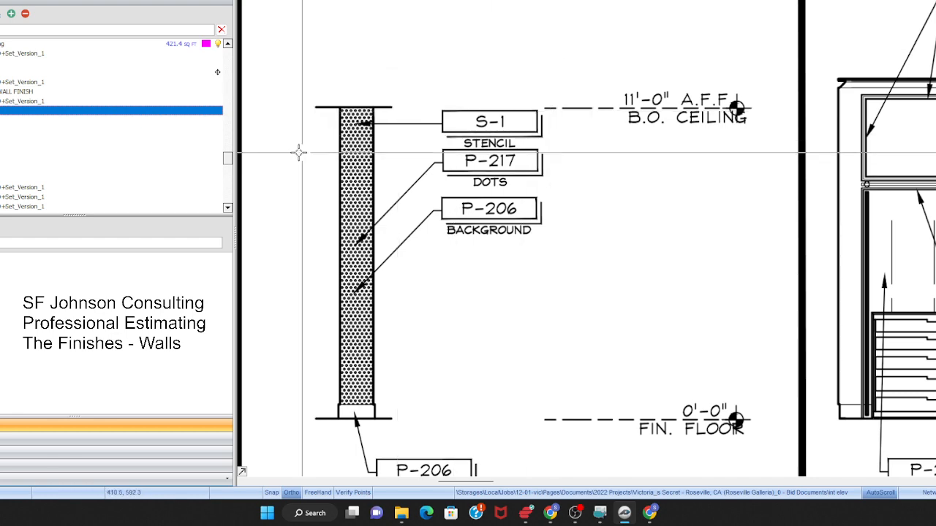
{"action": "scroll", "coordinate": [307, 151], "scroll_direction": "down", "scroll_amount": 2}
{"action": "scroll", "coordinate": [317, 152], "scroll_direction": "down", "scroll_amount": 2}
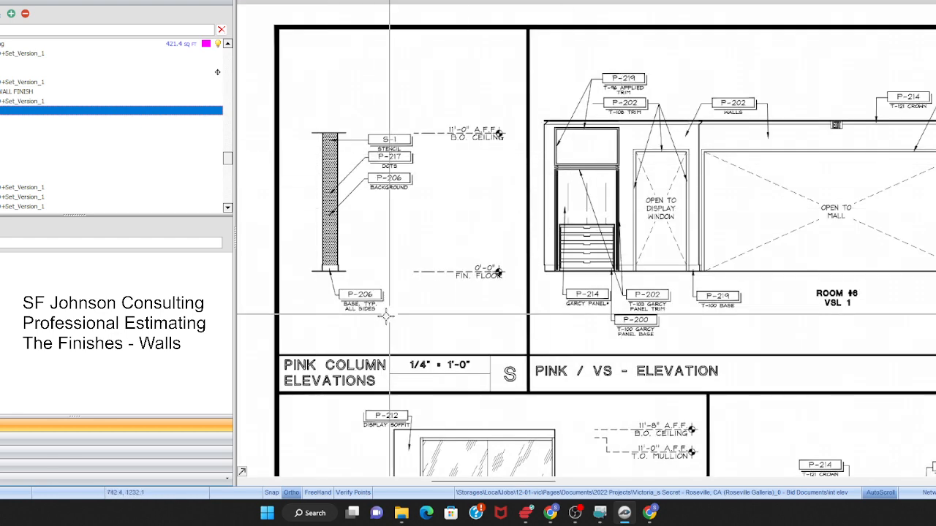
{"action": "scroll", "coordinate": [313, 299], "scroll_direction": "up", "scroll_amount": 2}
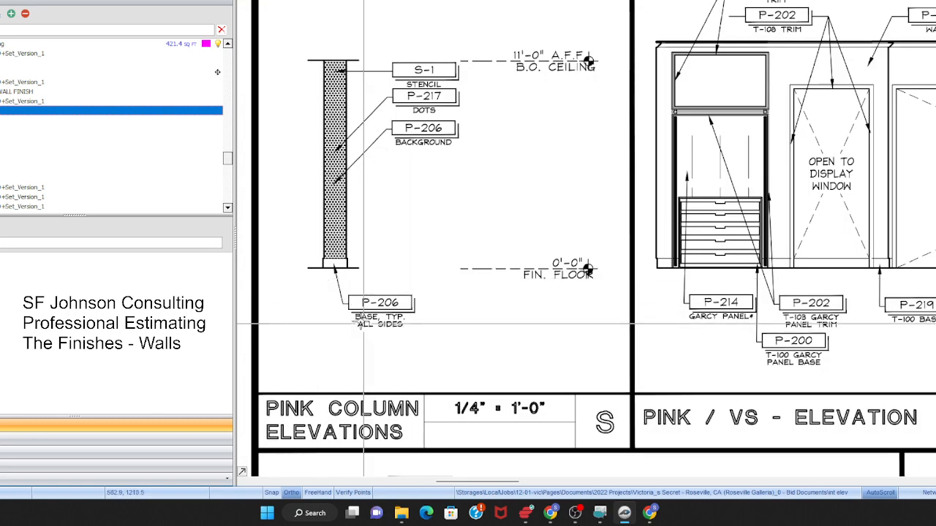
{"action": "scroll", "coordinate": [320, 279], "scroll_direction": "up", "scroll_amount": 2}
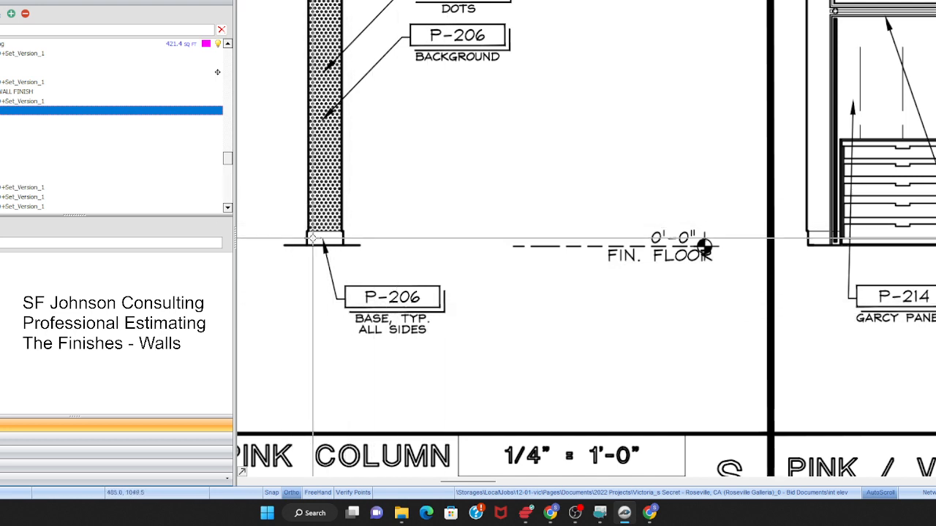
{"action": "scroll", "coordinate": [363, 243], "scroll_direction": "down", "scroll_amount": 3}
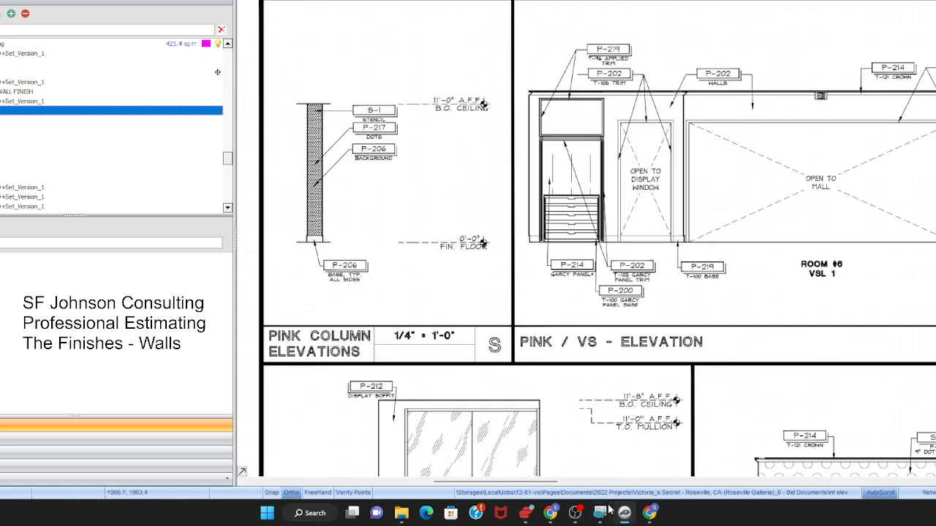
- Switch to the 2022 National Construction Estimator and look up the keyword "painting" in its index
{"action": "left_click", "coordinate": [599, 513]}
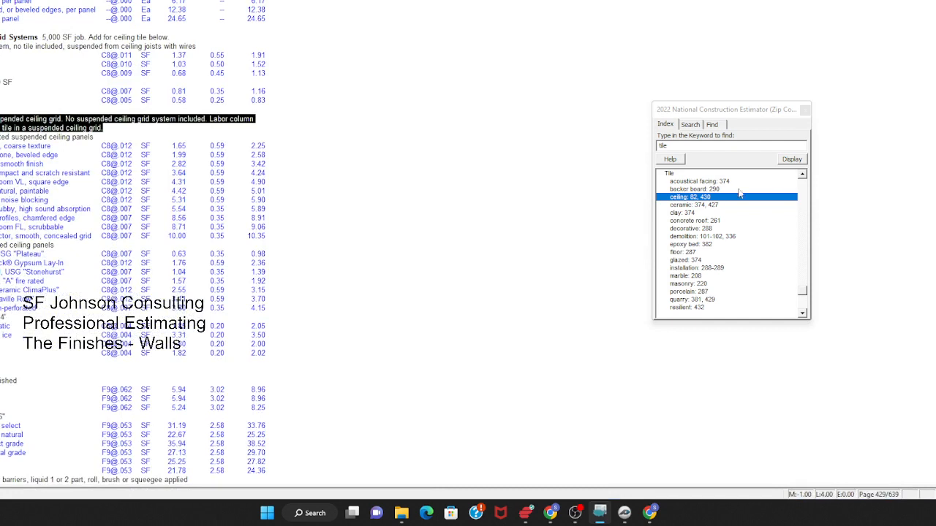
{"action": "left_click", "coordinate": [676, 144]}
{"action": "type", "text": "pa"}
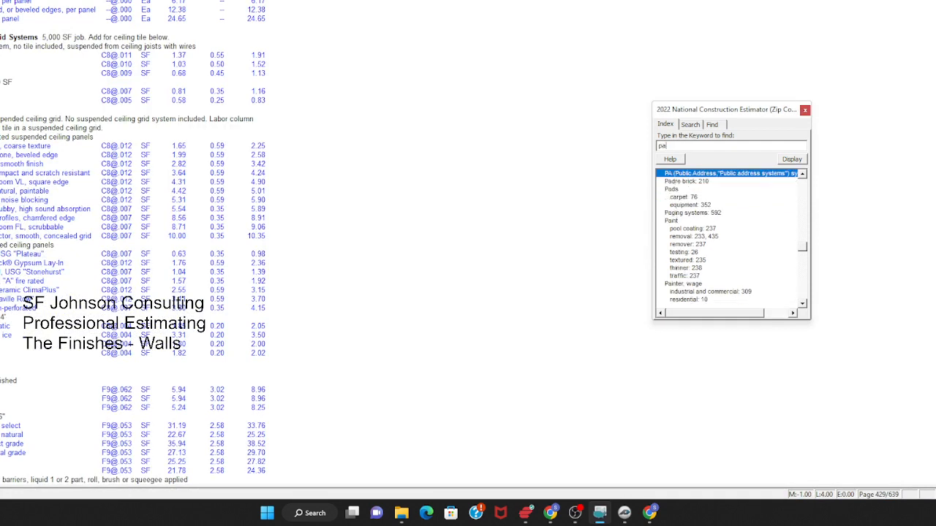
{"action": "type", "text": "inting"}
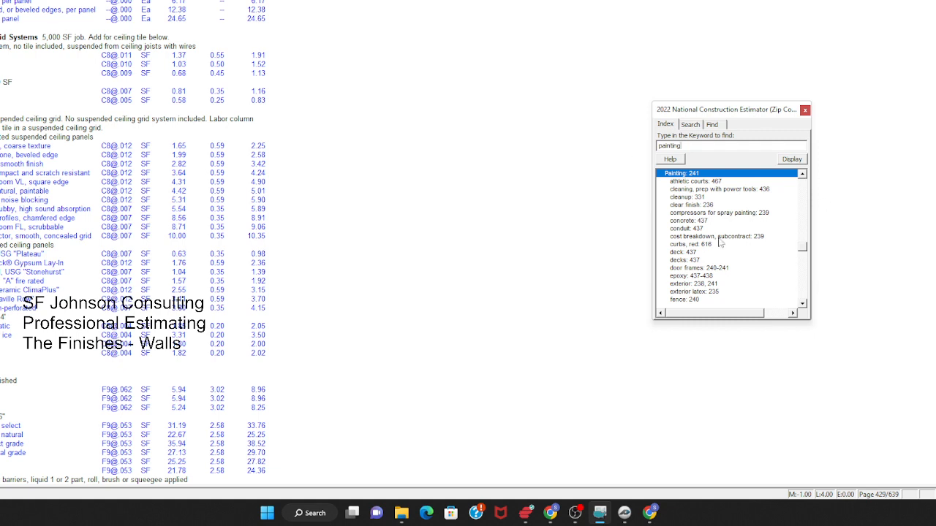
- Find the subcontract entry among the Painting index topics and open its cost page
{"action": "scroll", "coordinate": [804, 305], "scroll_direction": "down", "scroll_amount": 5}
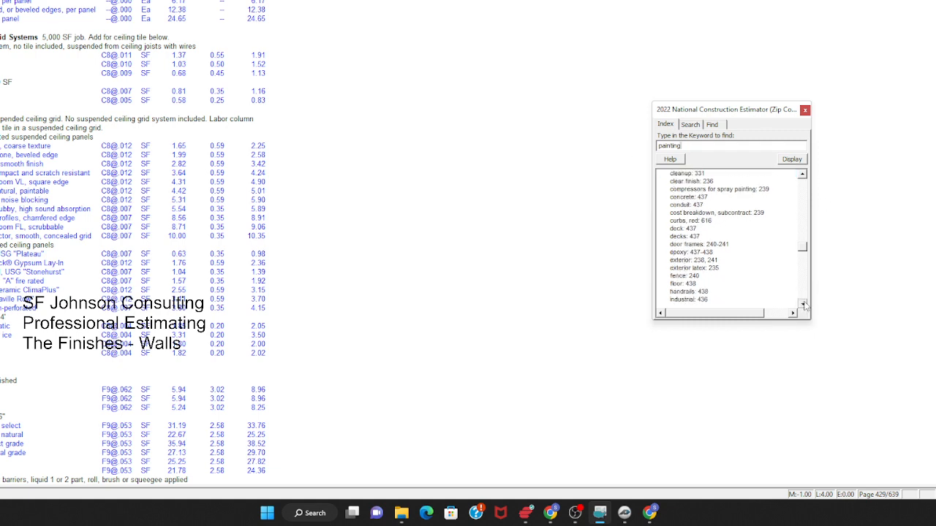
{"action": "left_click", "coordinate": [804, 304]}
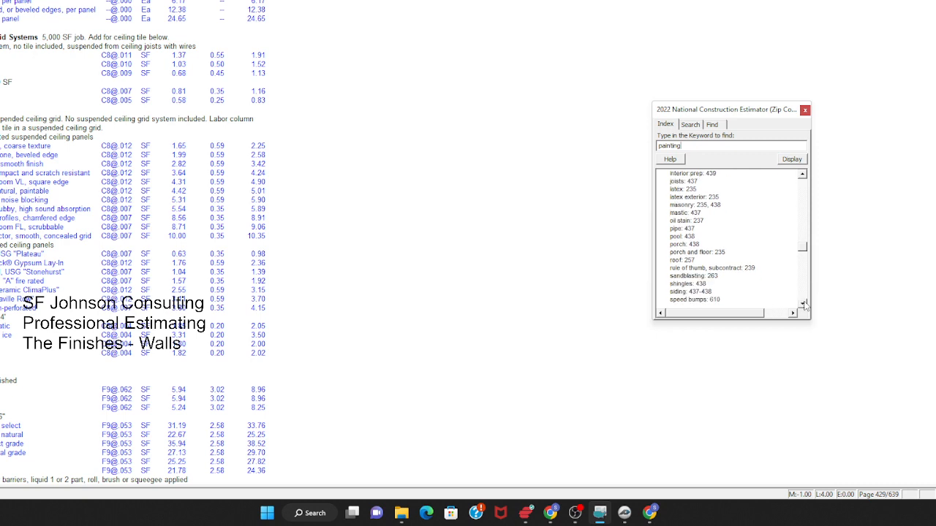
{"action": "left_click", "coordinate": [803, 304]}
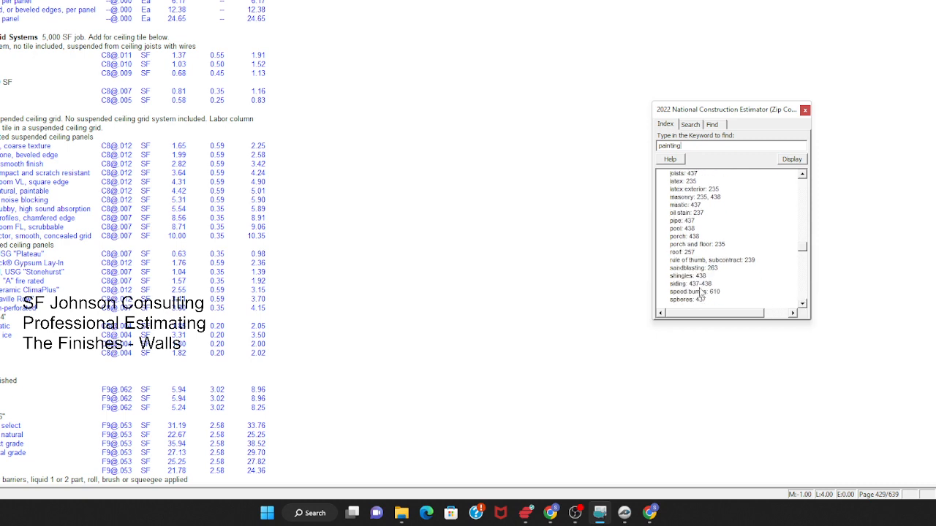
{"action": "left_click", "coordinate": [803, 304]}
{"action": "left_click", "coordinate": [803, 304]}
{"action": "left_click", "coordinate": [803, 304]}
{"action": "left_click", "coordinate": [803, 304]}
{"action": "left_click", "coordinate": [803, 304]}
{"action": "left_click", "coordinate": [803, 304]}
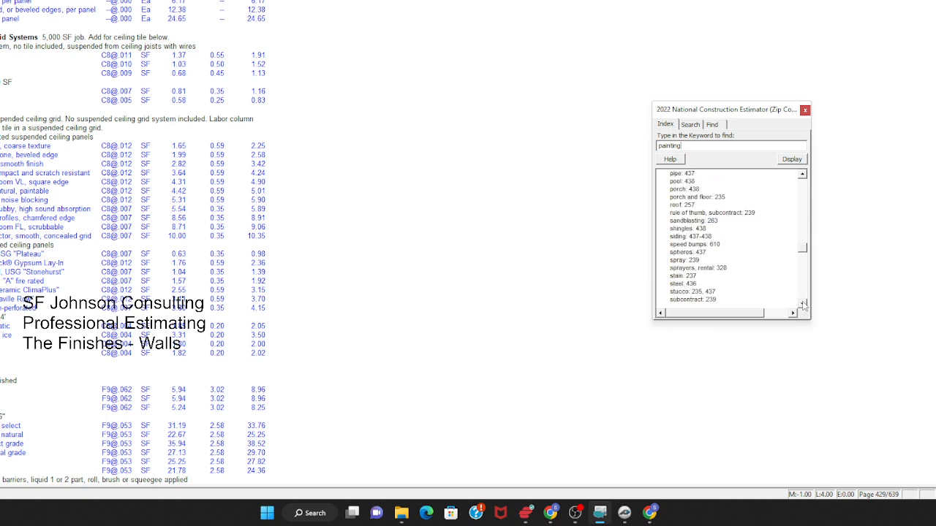
{"action": "left_click", "coordinate": [803, 304]}
{"action": "left_click", "coordinate": [803, 304]}
{"action": "left_click", "coordinate": [803, 304]}
{"action": "left_click", "coordinate": [804, 304]}
{"action": "double_click", "coordinate": [693, 268]}
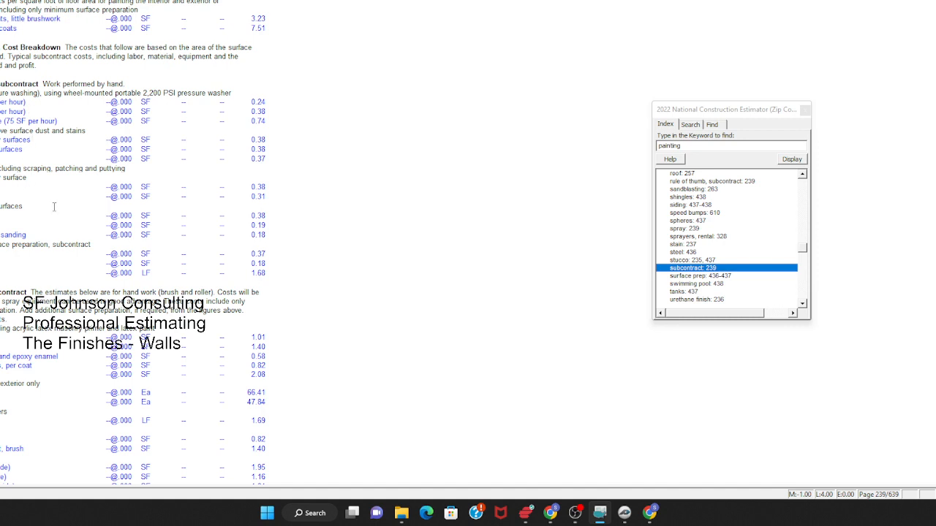
- Review the subcontract painting costs for surface preparation and for brush and roller work
{"action": "scroll", "coordinate": [110, 250], "scroll_direction": "down", "scroll_amount": 3}
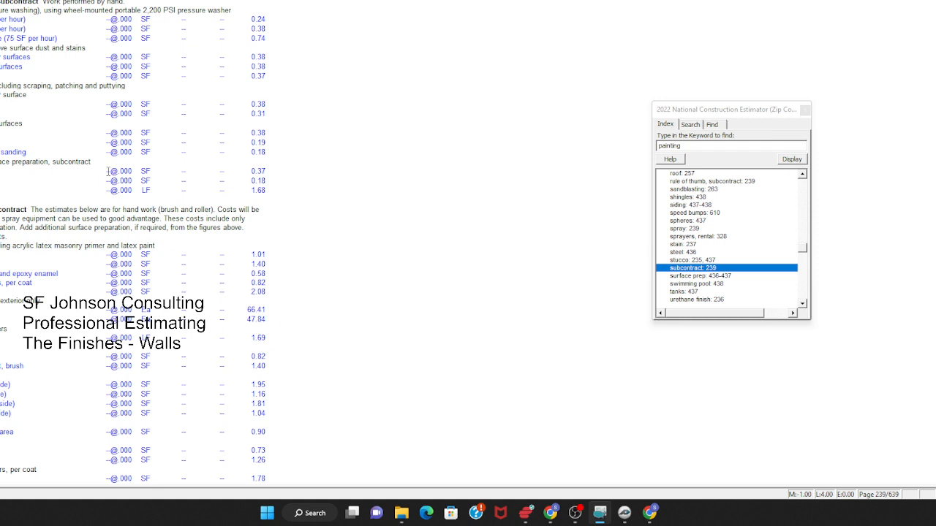
{"action": "scroll", "coordinate": [91, 207], "scroll_direction": "down", "scroll_amount": 2}
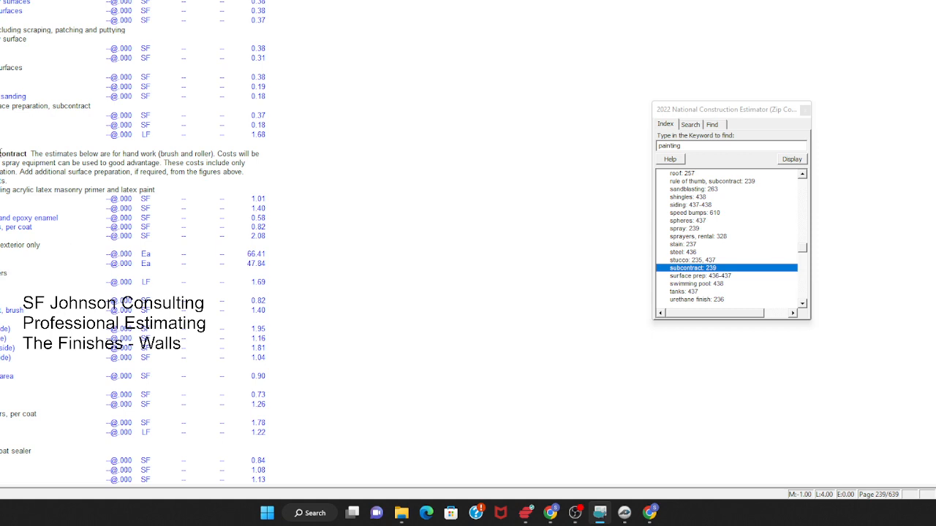
{"action": "scroll", "coordinate": [119, 260], "scroll_direction": "up", "scroll_amount": 3}
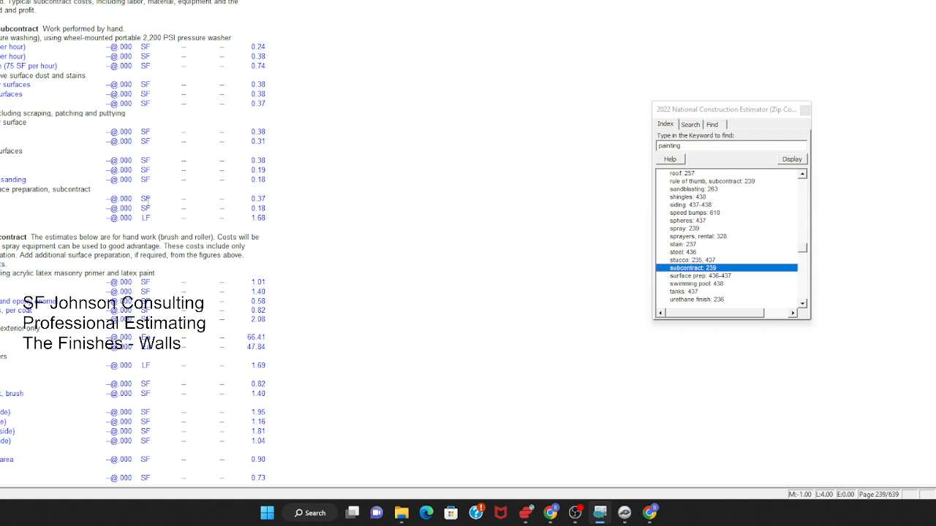
{"action": "scroll", "coordinate": [146, 202], "scroll_direction": "down", "scroll_amount": 2}
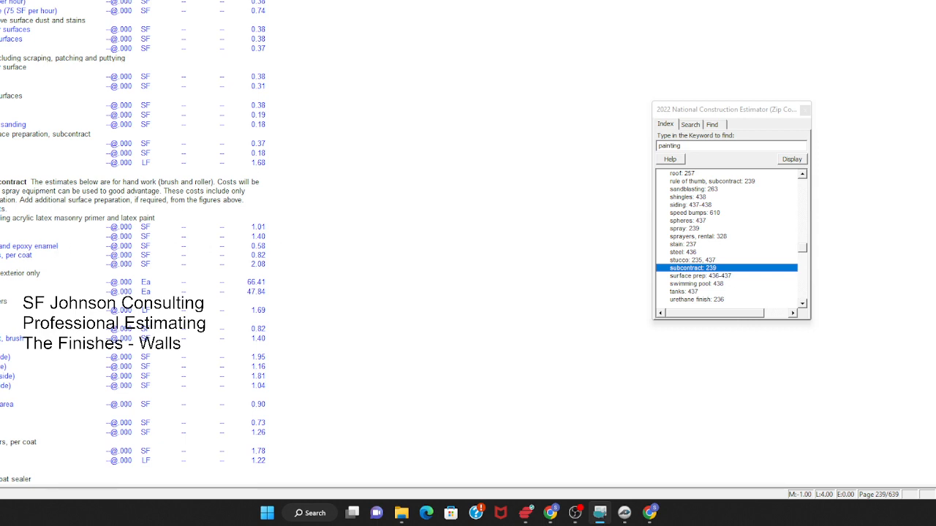
- Compare the subcontract unit costs for hand painting with brush and roller on pages 239 and 240
{"action": "scroll", "coordinate": [6, 304], "scroll_direction": "down", "scroll_amount": 2}
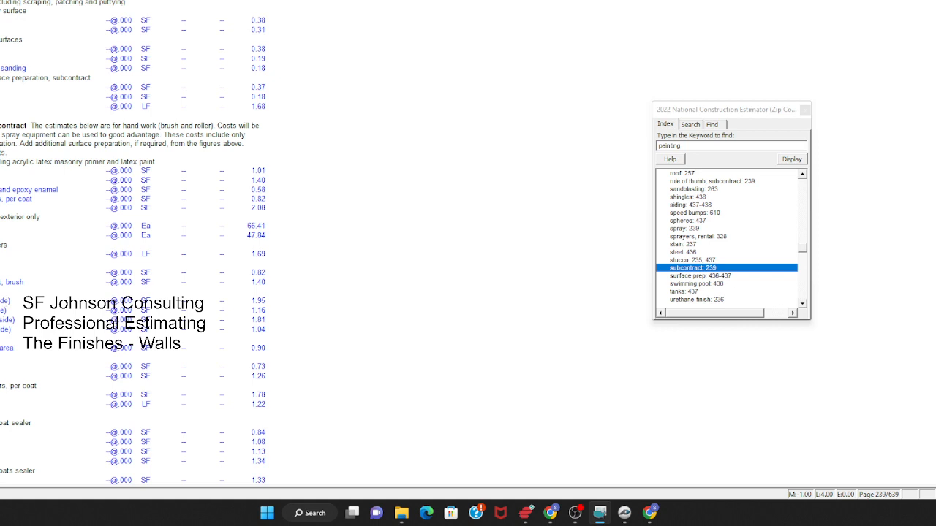
{"action": "scroll", "coordinate": [6, 304], "scroll_direction": "up", "scroll_amount": 2}
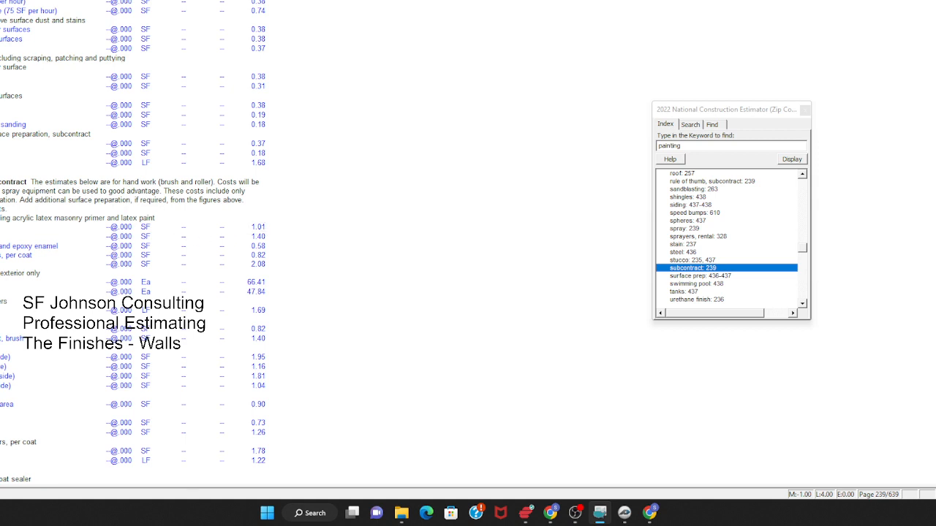
{"action": "scroll", "coordinate": [219, 256], "scroll_direction": "down", "scroll_amount": 3}
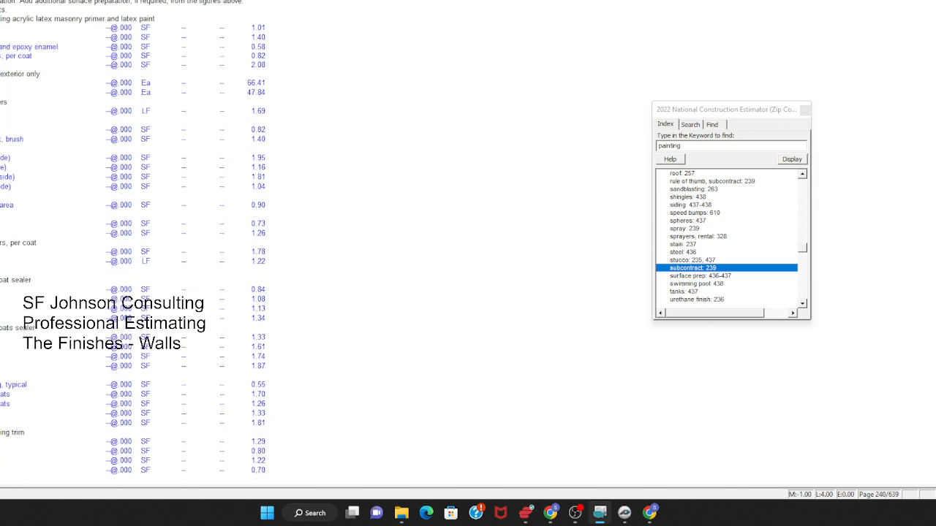
{"action": "scroll", "coordinate": [132, 241], "scroll_direction": "down", "scroll_amount": 2}
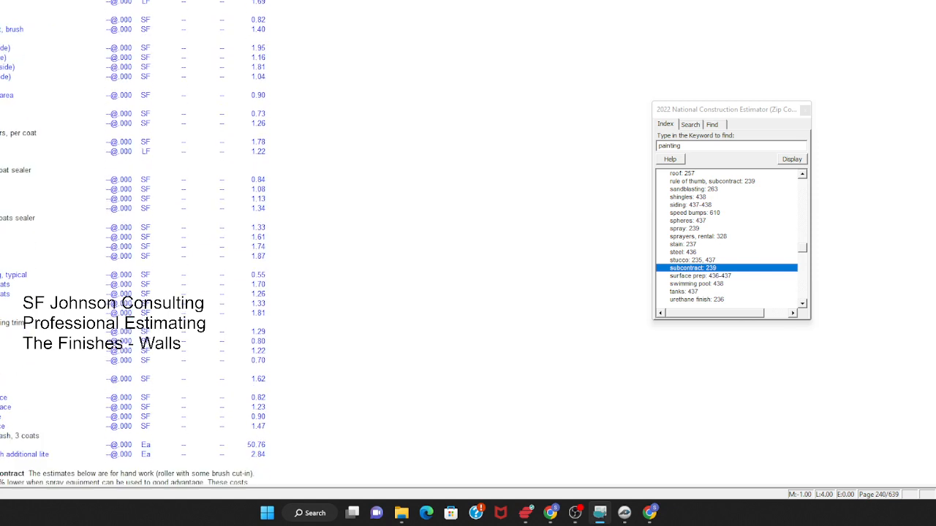
{"action": "scroll", "coordinate": [132, 241], "scroll_direction": "down", "scroll_amount": 1}
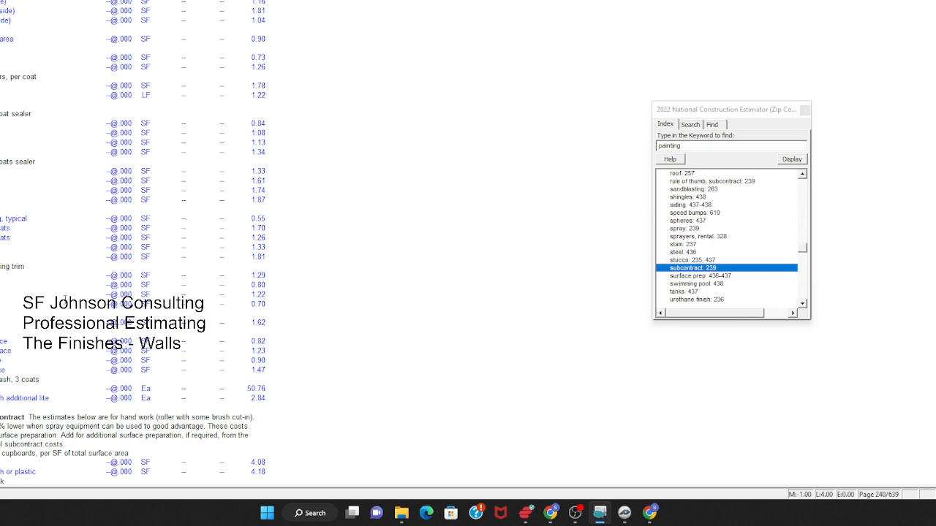
{"action": "scroll", "coordinate": [131, 241], "scroll_direction": "up", "scroll_amount": 1}
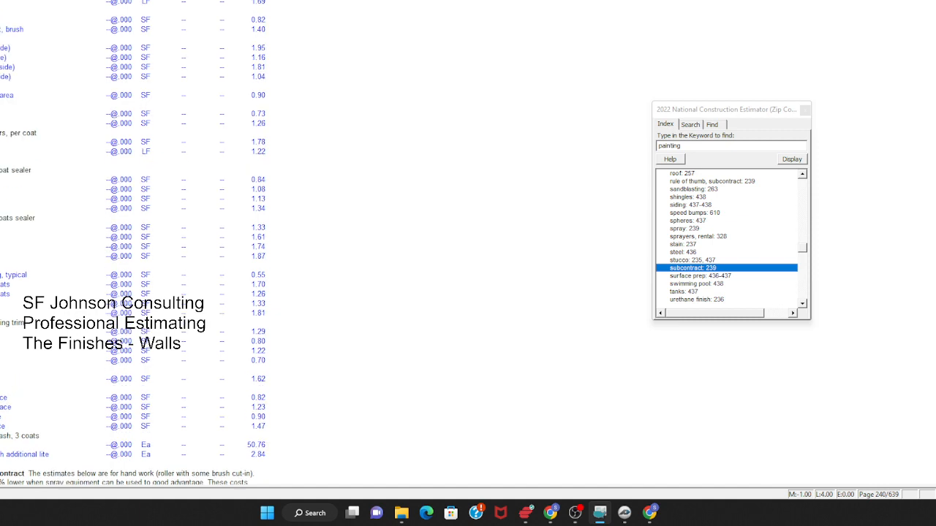
{"action": "scroll", "coordinate": [132, 241], "scroll_direction": "up", "scroll_amount": 1}
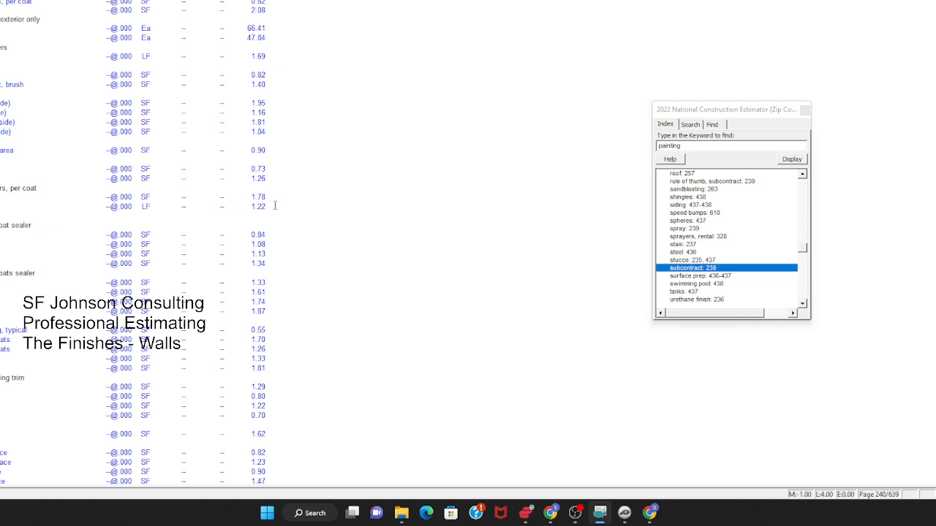
{"action": "scroll", "coordinate": [223, 194], "scroll_direction": "up", "scroll_amount": 4}
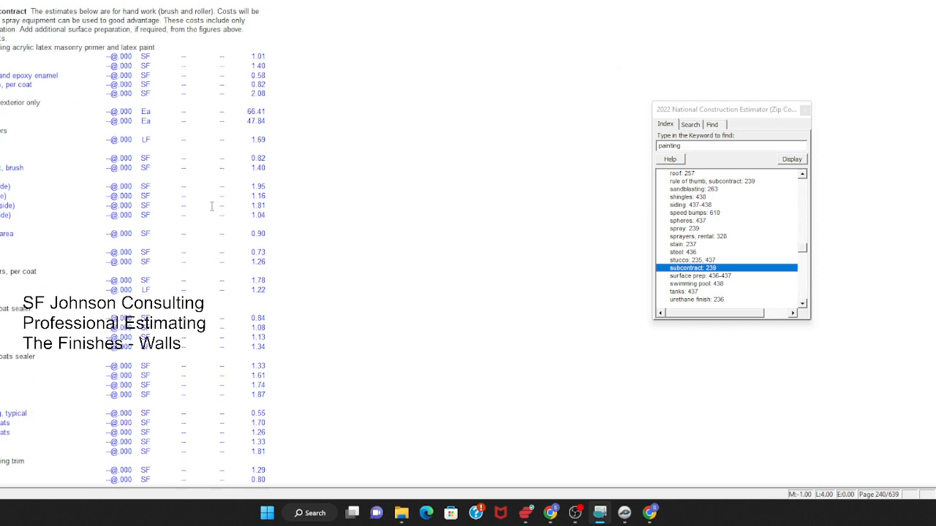
{"action": "scroll", "coordinate": [199, 249], "scroll_direction": "up", "scroll_amount": 1}
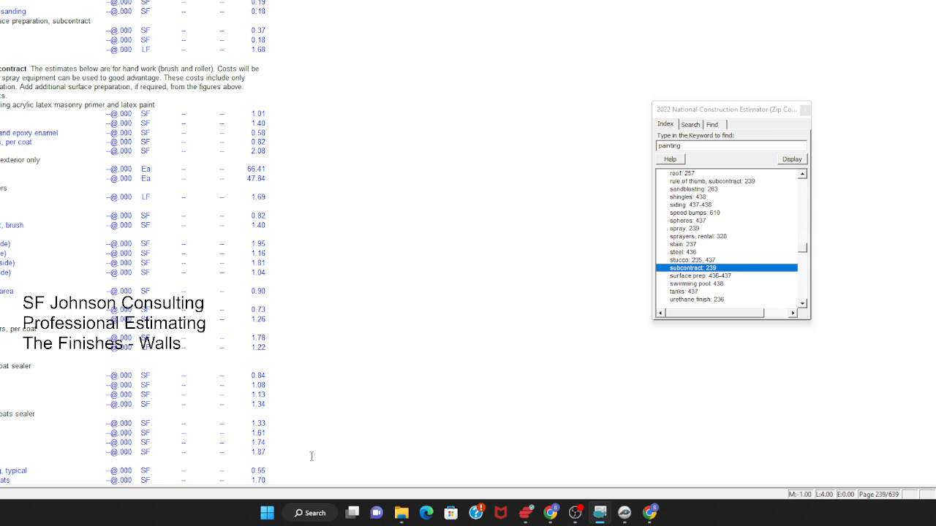
{"action": "scroll", "coordinate": [180, 179], "scroll_direction": "up", "scroll_amount": 1}
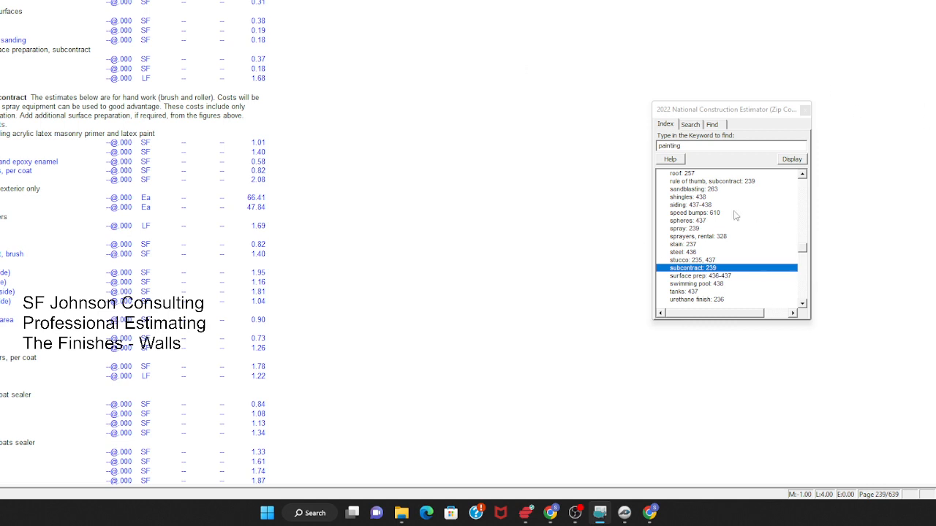
- Find the exterior entry among the painting index topics and open its Interior Painting section on page 241
{"action": "left_click", "coordinate": [804, 174]}
{"action": "left_click", "coordinate": [803, 174]}
{"action": "left_click", "coordinate": [803, 174]}
{"action": "left_click", "coordinate": [804, 174]}
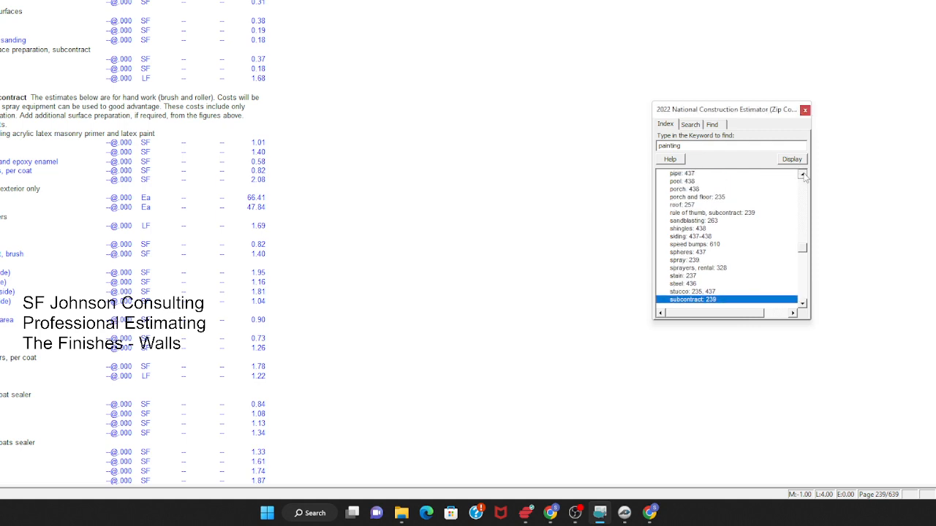
{"action": "left_click", "coordinate": [804, 174]}
{"action": "left_click", "coordinate": [803, 174]}
{"action": "left_click", "coordinate": [803, 174]}
{"action": "left_click", "coordinate": [803, 174]}
{"action": "left_click", "coordinate": [803, 175]}
{"action": "left_click", "coordinate": [804, 176]}
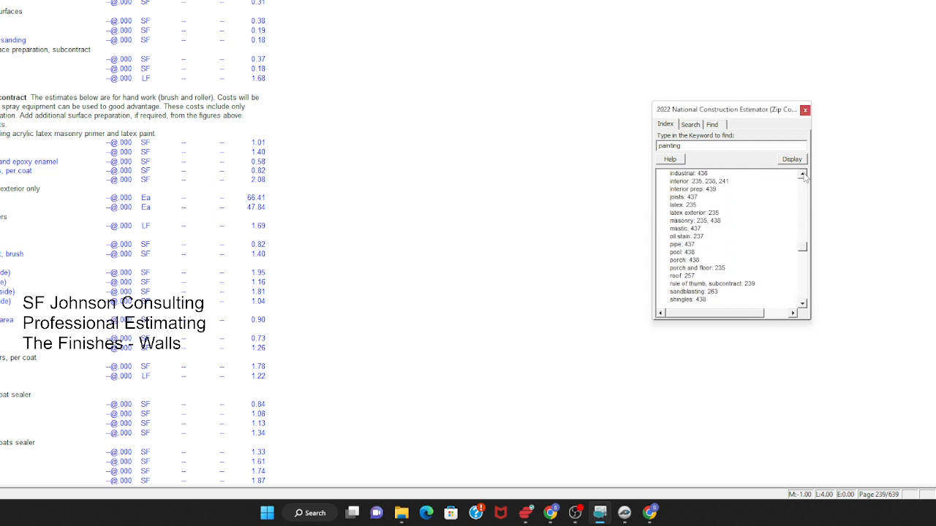
{"action": "left_click", "coordinate": [803, 176]}
{"action": "left_click", "coordinate": [804, 175]}
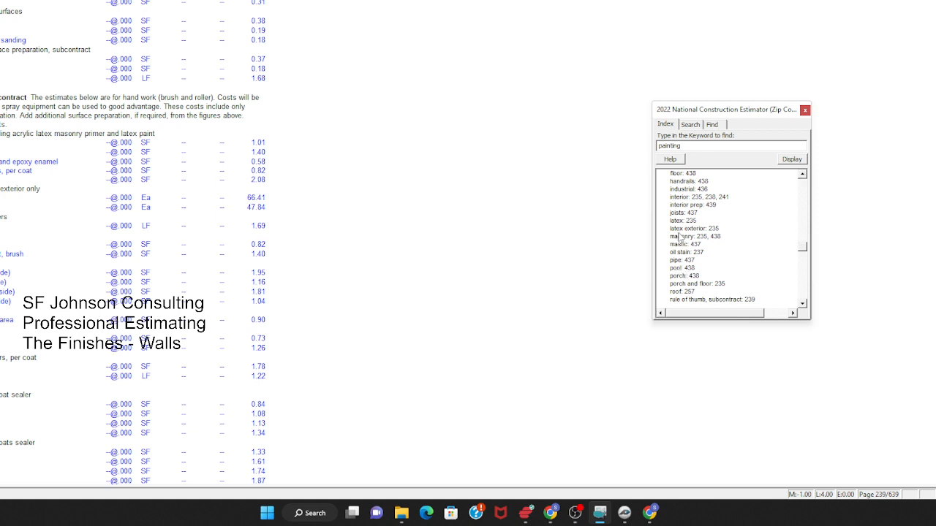
{"action": "left_click", "coordinate": [802, 176]}
{"action": "left_click", "coordinate": [802, 176]}
{"action": "left_click", "coordinate": [802, 175]}
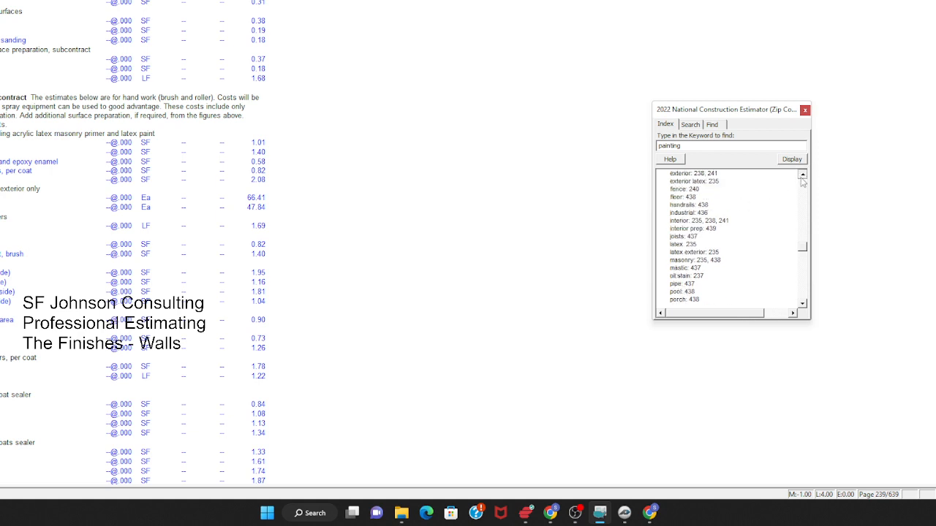
{"action": "left_click", "coordinate": [802, 176]}
{"action": "left_click", "coordinate": [802, 176]}
{"action": "left_click", "coordinate": [802, 176]}
{"action": "left_click", "coordinate": [801, 175]}
{"action": "left_click", "coordinate": [802, 176]}
{"action": "left_click", "coordinate": [801, 175]}
{"action": "left_click", "coordinate": [801, 176]}
{"action": "left_click", "coordinate": [802, 175]}
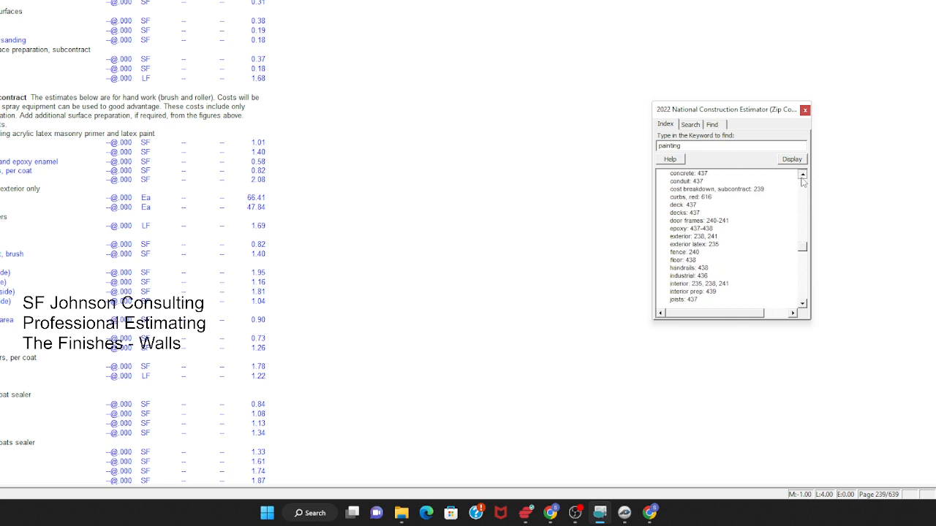
{"action": "left_click", "coordinate": [802, 175]}
{"action": "left_click", "coordinate": [802, 176]}
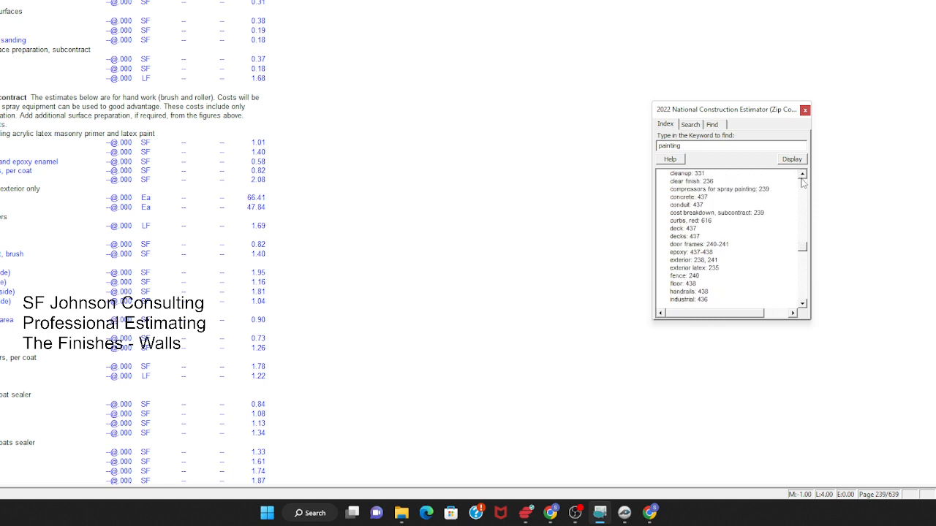
{"action": "double_click", "coordinate": [690, 260]}
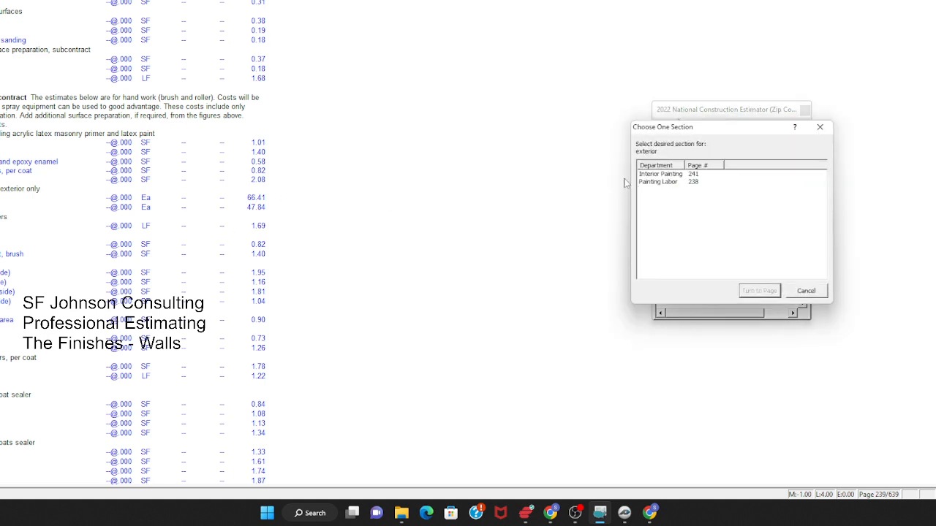
{"action": "double_click", "coordinate": [656, 174]}
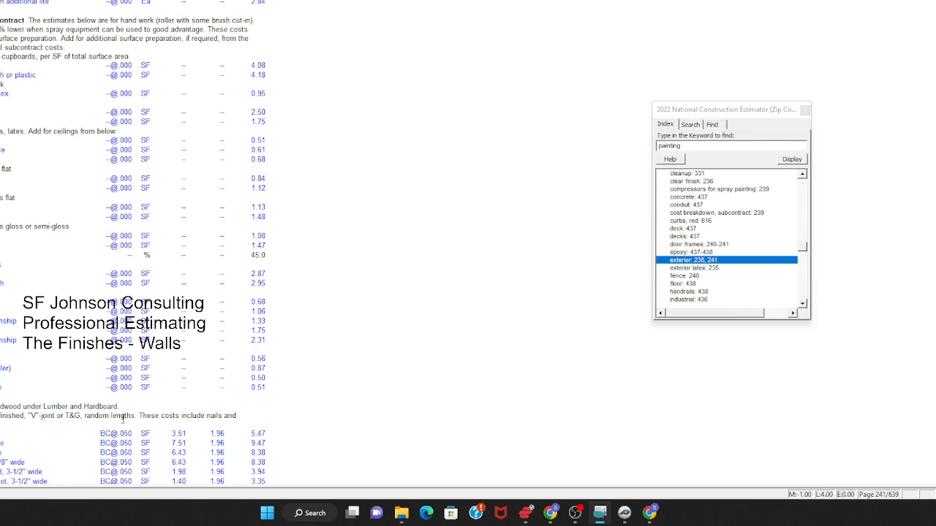
- Go back to page 238 and review the painting labor costs and spray equipment rental rates
{"action": "scroll", "coordinate": [123, 419], "scroll_direction": "up", "scroll_amount": 10}
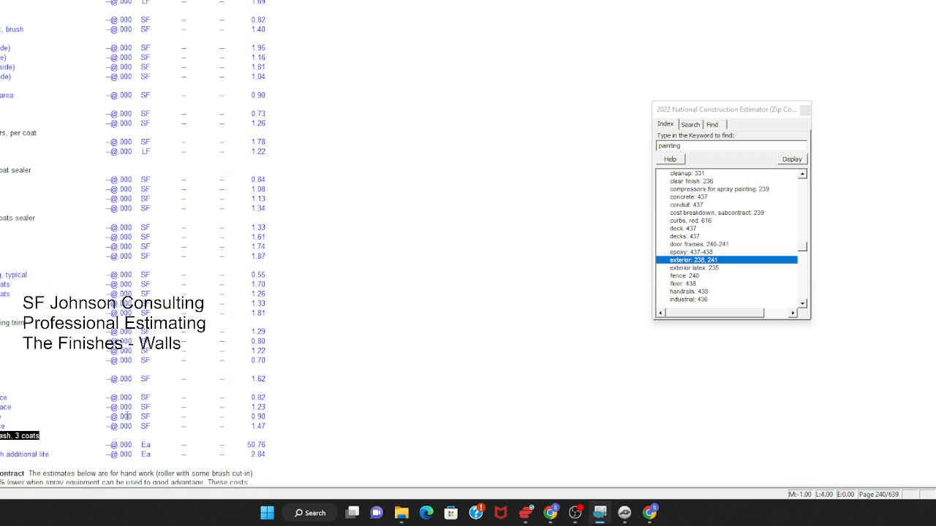
{"action": "scroll", "coordinate": [127, 416], "scroll_direction": "up", "scroll_amount": 5}
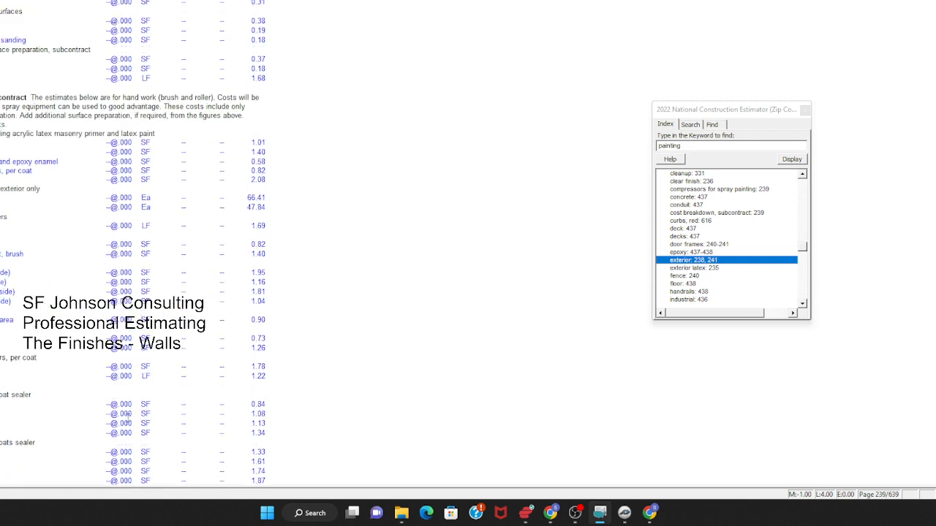
{"action": "scroll", "coordinate": [127, 416], "scroll_direction": "up", "scroll_amount": 12}
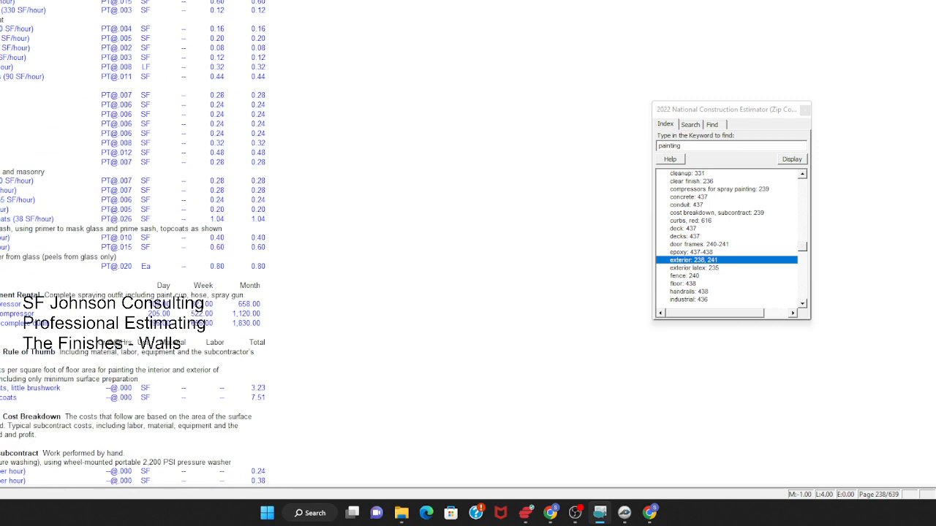
{"action": "scroll", "coordinate": [36, 193], "scroll_direction": "up", "scroll_amount": 3}
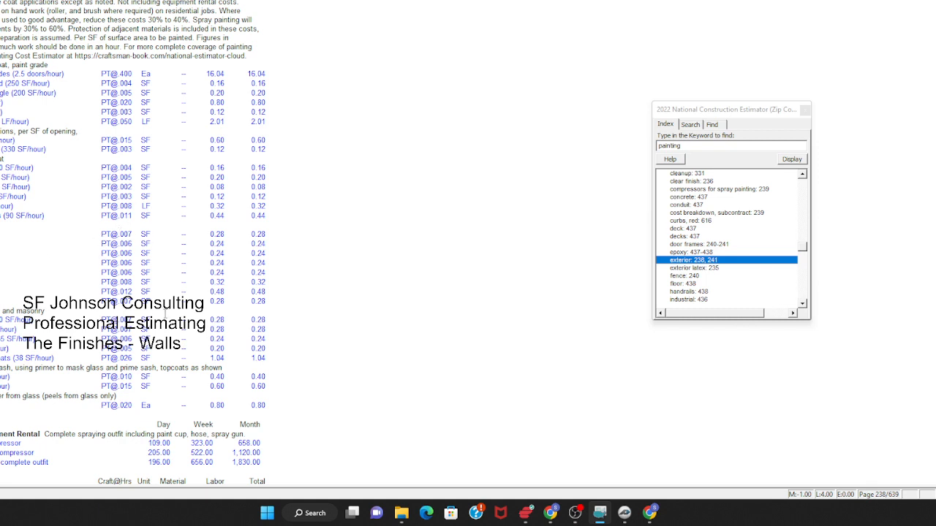
{"action": "scroll", "coordinate": [168, 263], "scroll_direction": "down", "scroll_amount": 1}
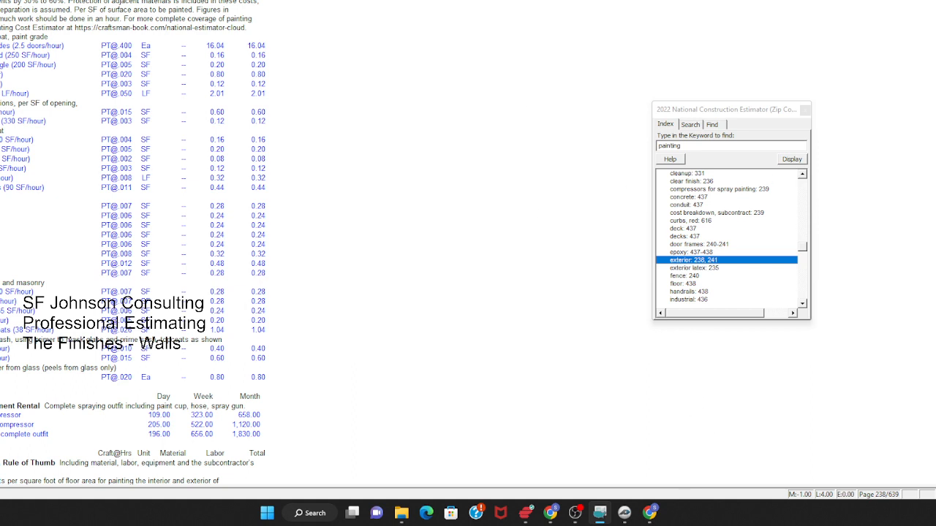
- Return to the interior elevations drawing in PlanSwift and examine the Pink / VS elevation's walls and display window opening
{"action": "mouse_move", "coordinate": [604, 519]}
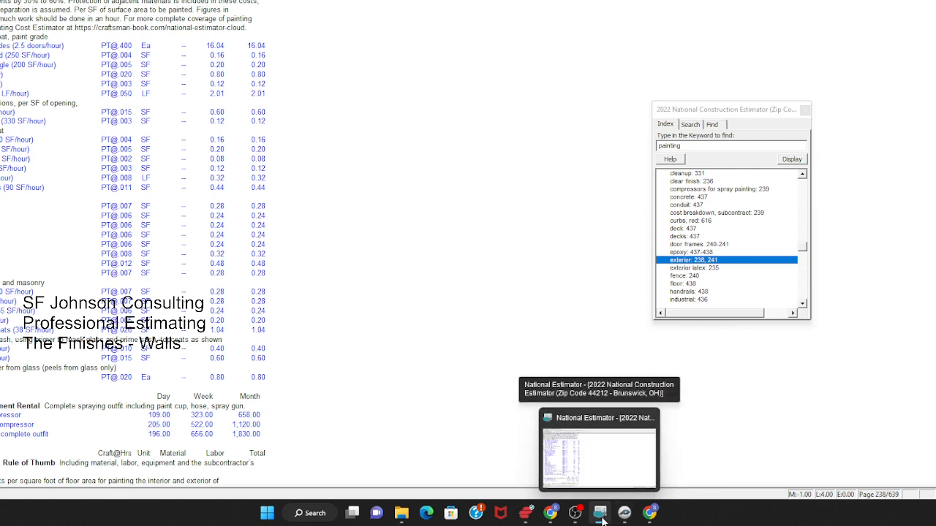
{"action": "left_click", "coordinate": [601, 516]}
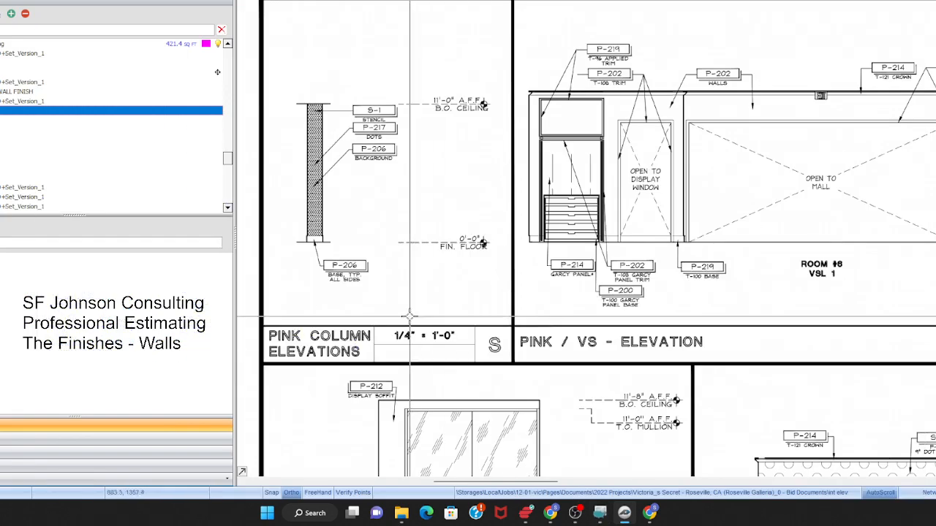
{"action": "scroll", "coordinate": [314, 138], "scroll_direction": "down", "scroll_amount": 3}
{"action": "scroll", "coordinate": [511, 219], "scroll_direction": "up", "scroll_amount": 3}
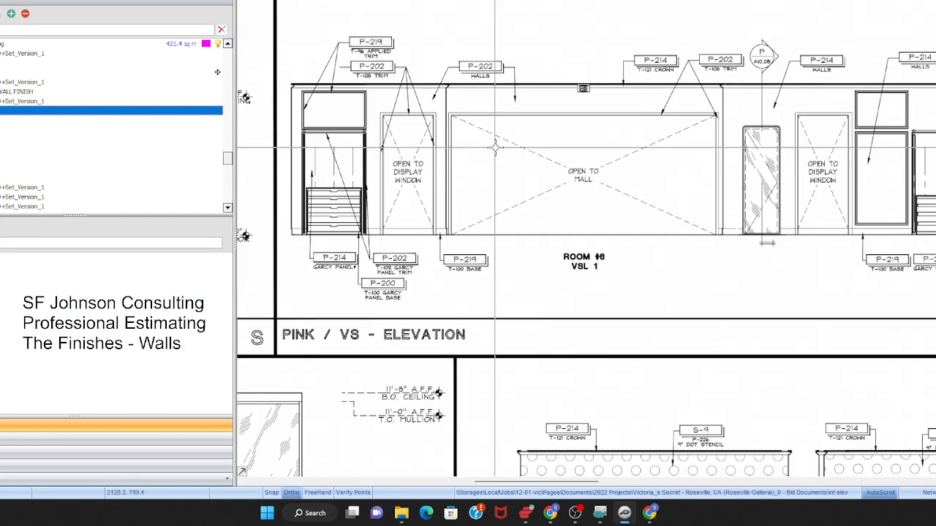
{"action": "scroll", "coordinate": [334, 84], "scroll_direction": "up", "scroll_amount": 3}
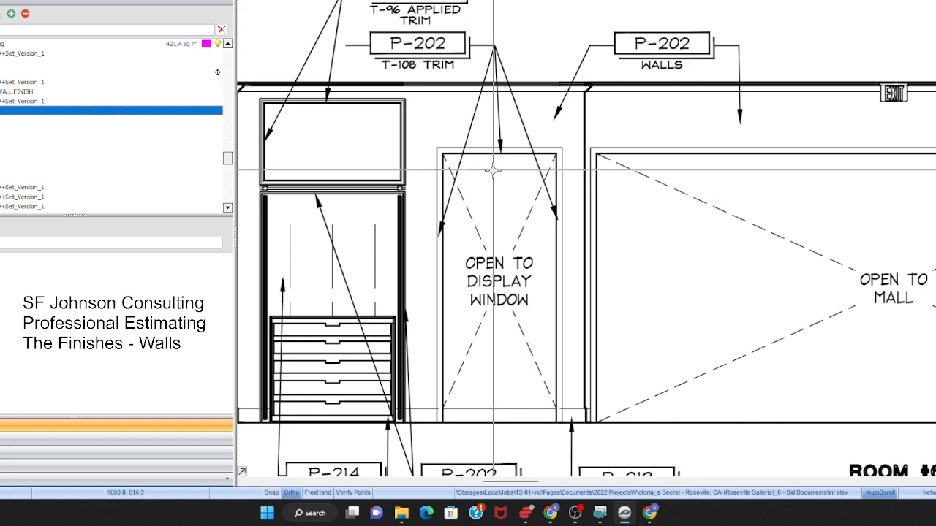
{"action": "scroll", "coordinate": [486, 164], "scroll_direction": "down", "scroll_amount": 3}
{"action": "scroll", "coordinate": [479, 197], "scroll_direction": "down", "scroll_amount": 3}
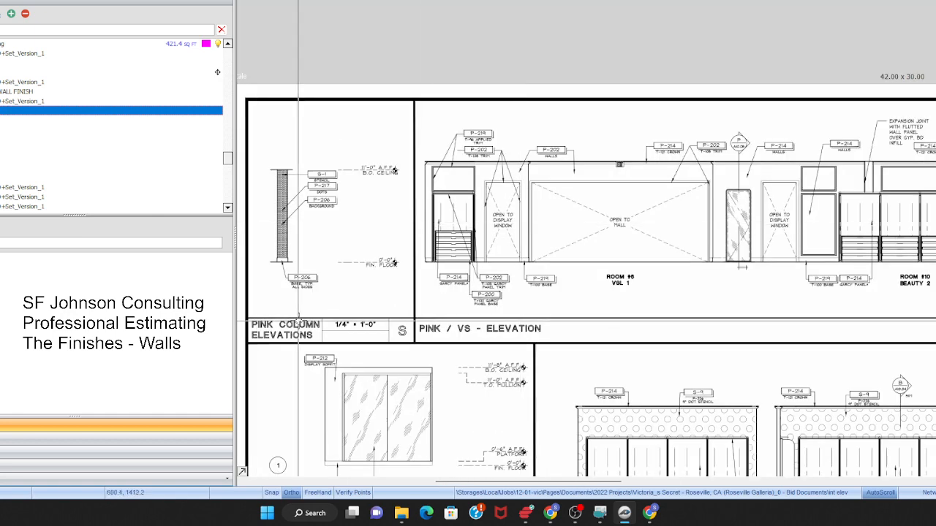
- Examine the Pink Column elevation's stencil, dots and background finish tags up close
{"action": "scroll", "coordinate": [372, 352], "scroll_direction": "up", "scroll_amount": 3}
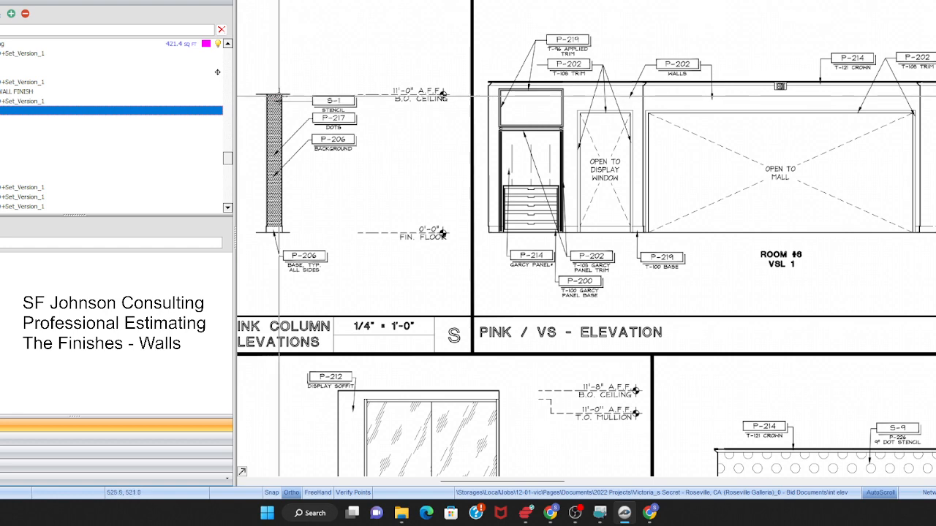
{"action": "scroll", "coordinate": [322, 136], "scroll_direction": "up", "scroll_amount": 3}
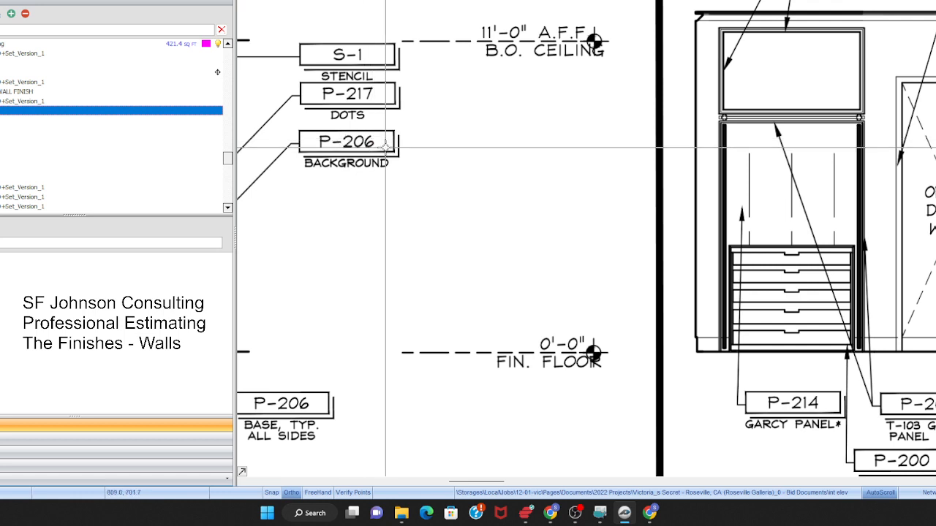
{"action": "scroll", "coordinate": [394, 156], "scroll_direction": "down", "scroll_amount": 2}
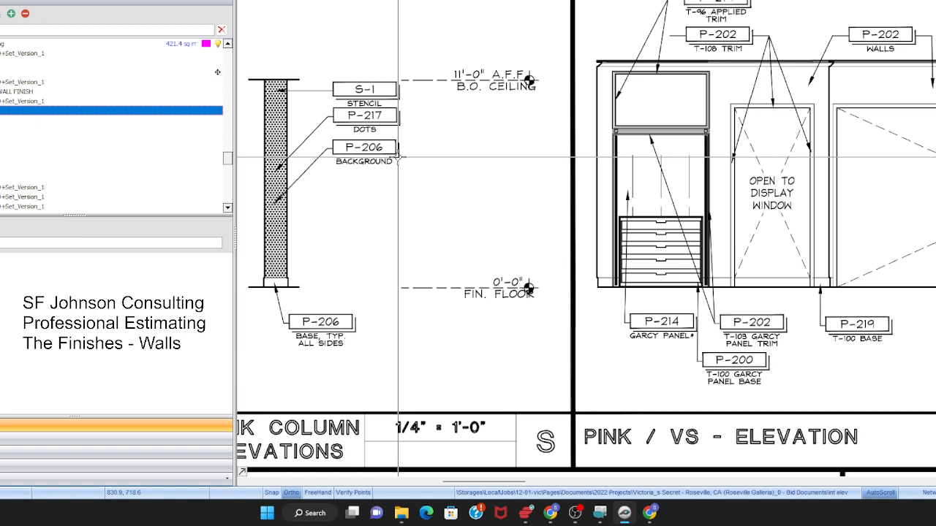
{"action": "scroll", "coordinate": [331, 187], "scroll_direction": "down", "scroll_amount": 2}
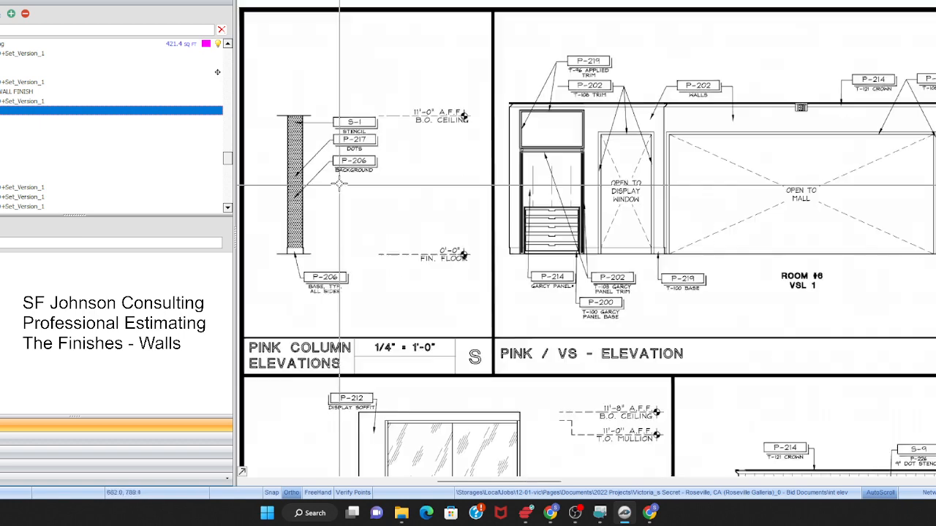
- Inspect the wall, trim, base and Garcy panel finish tags for Room #6 VSL 1 on the Pink / VS elevation
{"action": "scroll", "coordinate": [685, 159], "scroll_direction": "up", "scroll_amount": 2}
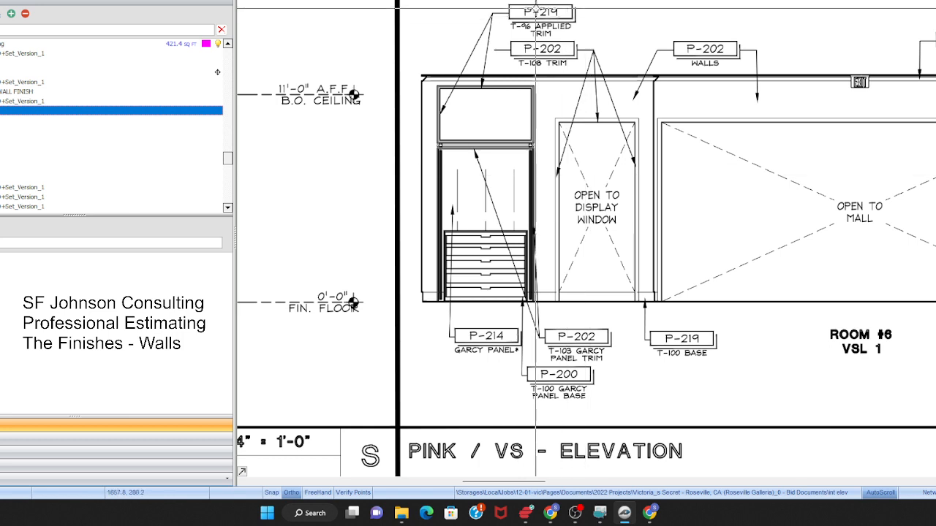
{"action": "scroll", "coordinate": [539, 10], "scroll_direction": "up", "scroll_amount": 2}
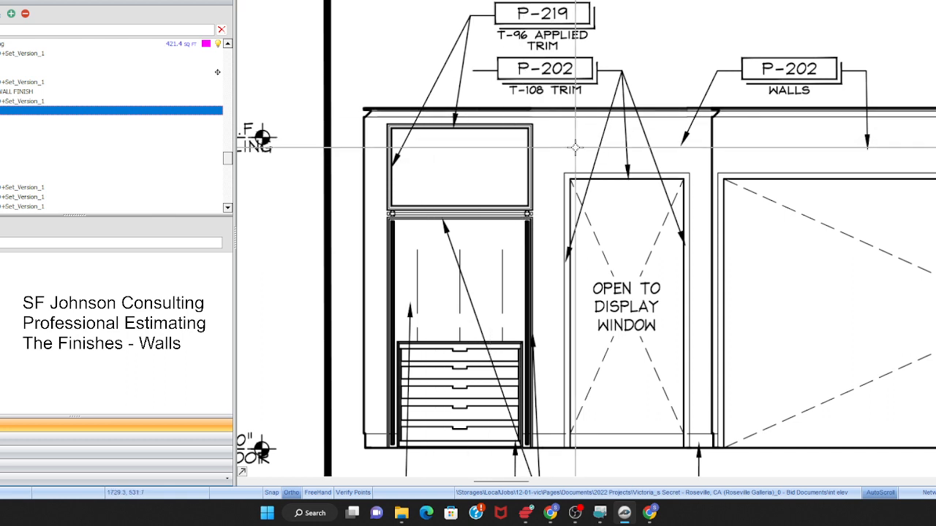
{"action": "scroll", "coordinate": [476, 139], "scroll_direction": "down", "scroll_amount": 3}
{"action": "scroll", "coordinate": [592, 192], "scroll_direction": "up", "scroll_amount": 1}
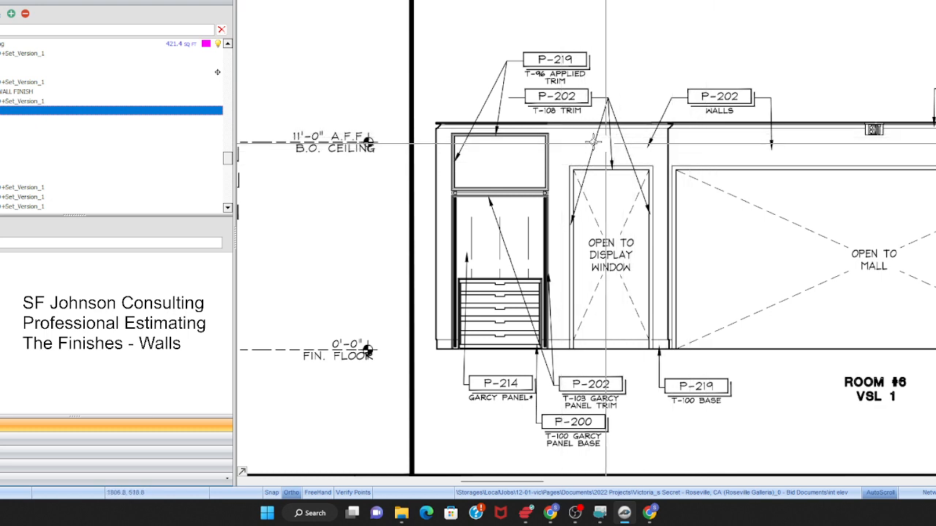
- Examine the Pink / VS elevation from Room #6 VSL 1 to Room #10 Beauty 2, including the Garcy panel, trim and base finish tags
{"action": "scroll", "coordinate": [538, 146], "scroll_direction": "down", "scroll_amount": 2}
{"action": "scroll", "coordinate": [528, 155], "scroll_direction": "down", "scroll_amount": 1}
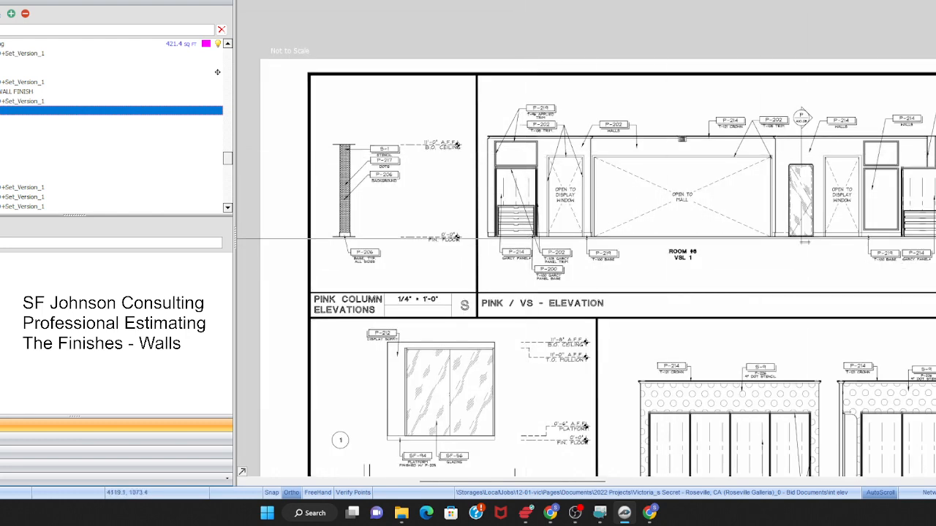
{"action": "scroll", "coordinate": [873, 146], "scroll_direction": "up", "scroll_amount": 2}
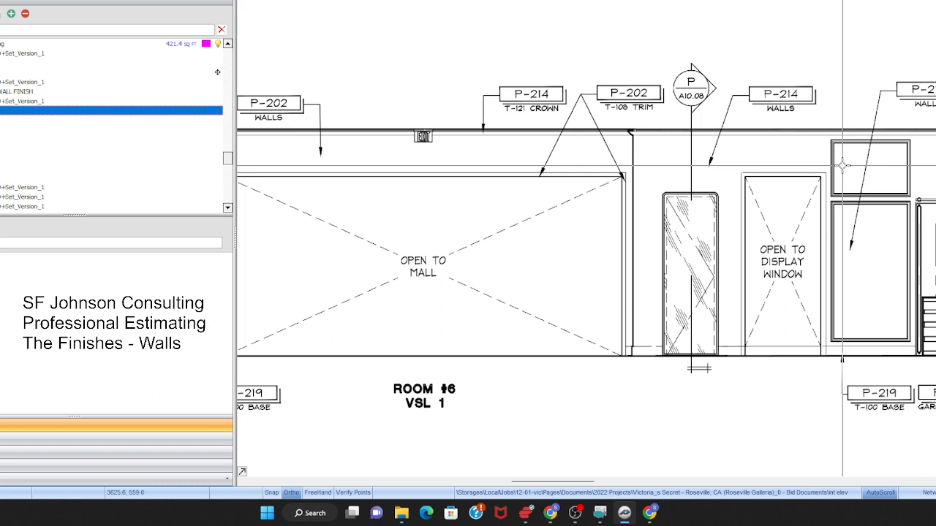
{"action": "scroll", "coordinate": [512, 204], "scroll_direction": "down", "scroll_amount": 3}
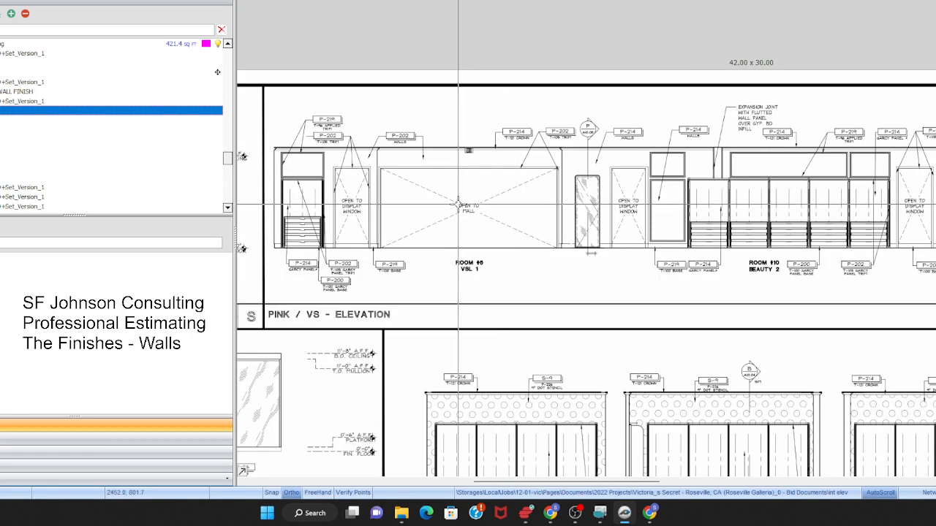
{"action": "scroll", "coordinate": [845, 291], "scroll_direction": "up", "scroll_amount": 2}
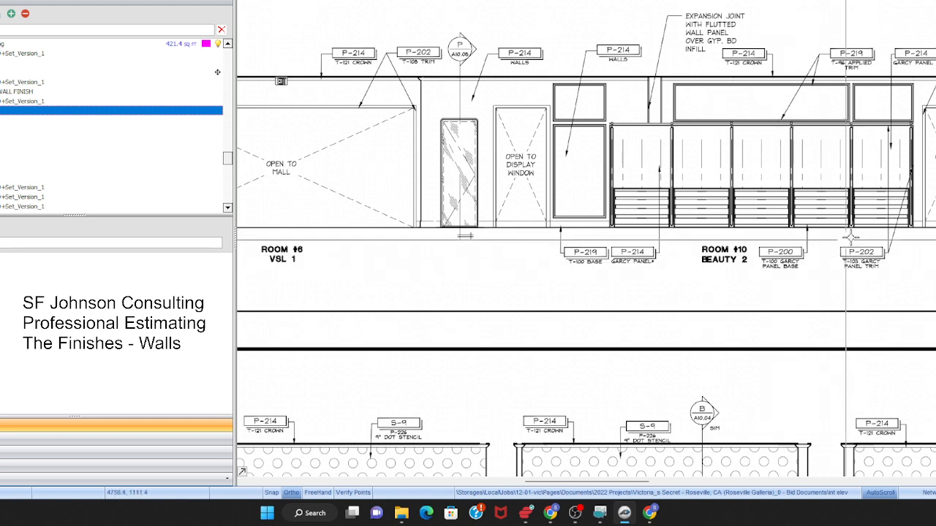
{"action": "scroll", "coordinate": [850, 236], "scroll_direction": "up", "scroll_amount": 2}
{"action": "scroll", "coordinate": [852, 236], "scroll_direction": "up", "scroll_amount": 2}
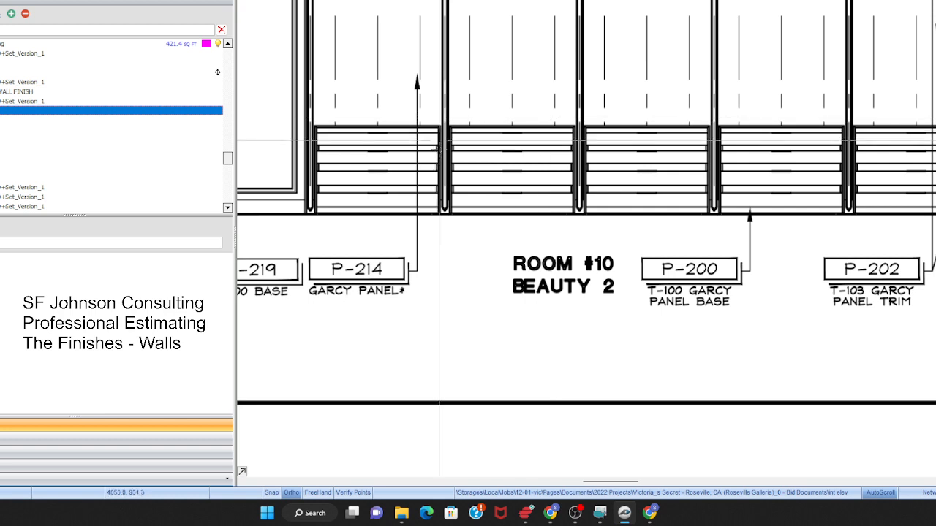
{"action": "scroll", "coordinate": [541, 166], "scroll_direction": "down", "scroll_amount": 2}
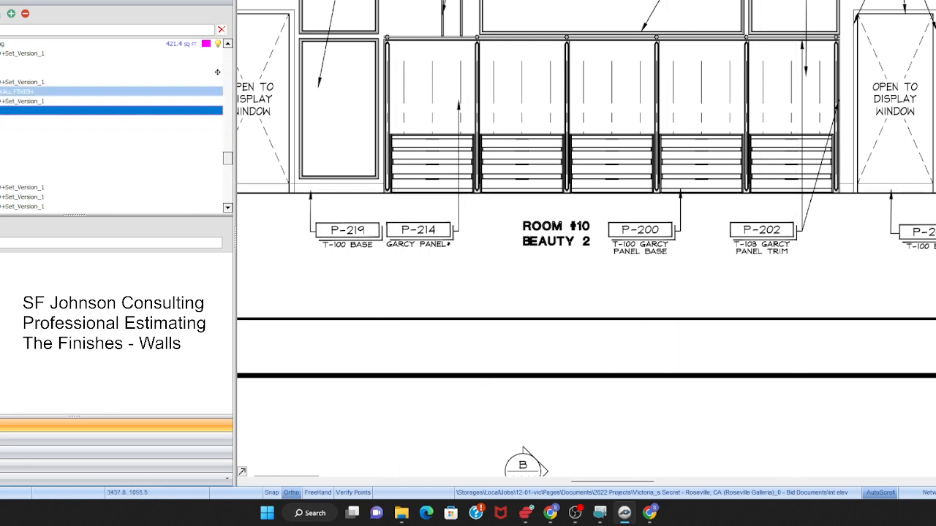
- Open the floor and wall finish plan and inspect the Pink FR Alcove finish table beside the fitting rooms
{"action": "left_click", "coordinate": [33, 81]}
{"action": "left_click", "coordinate": [19, 92]}
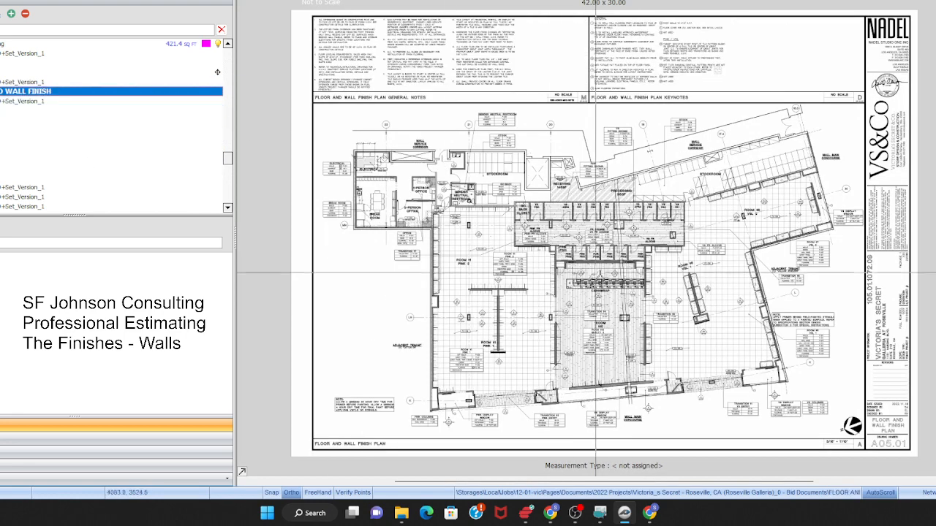
{"action": "scroll", "coordinate": [614, 227], "scroll_direction": "up", "scroll_amount": 5}
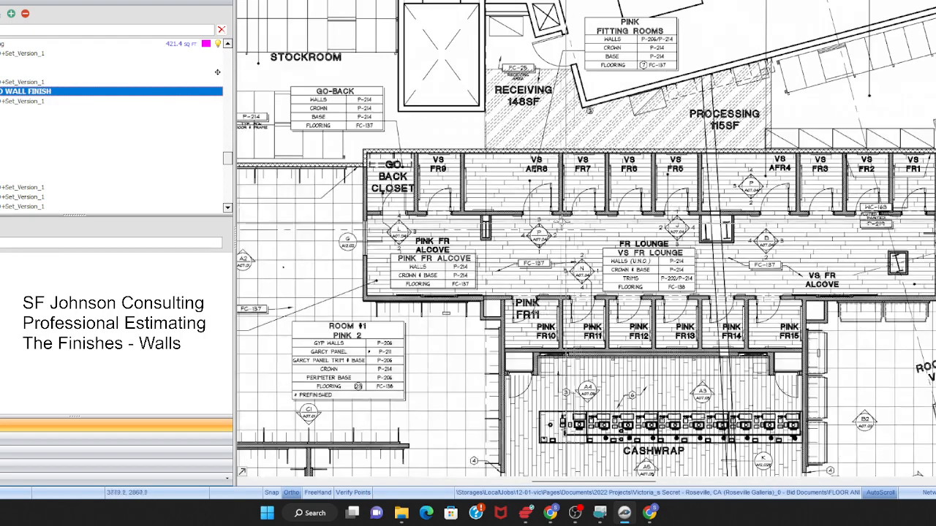
{"action": "scroll", "coordinate": [551, 311], "scroll_direction": "up", "scroll_amount": 2}
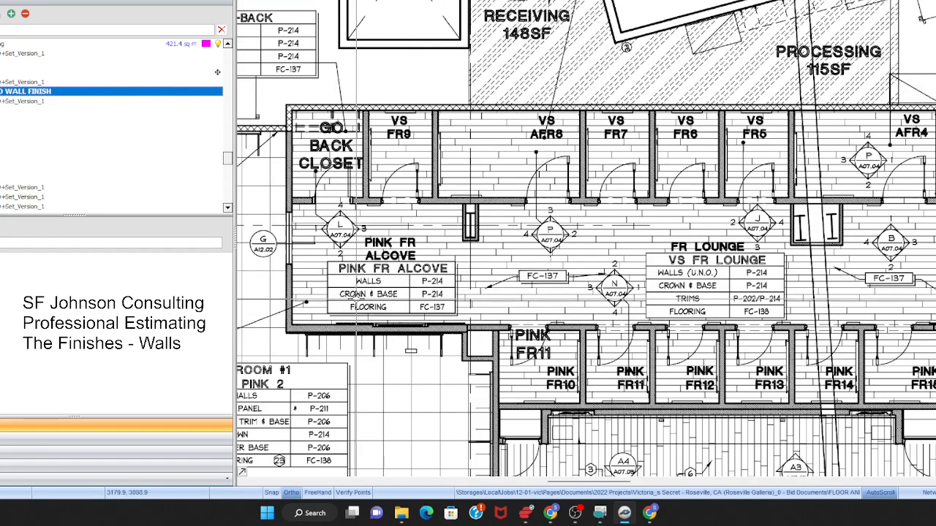
{"action": "scroll", "coordinate": [353, 301], "scroll_direction": "up", "scroll_amount": 2}
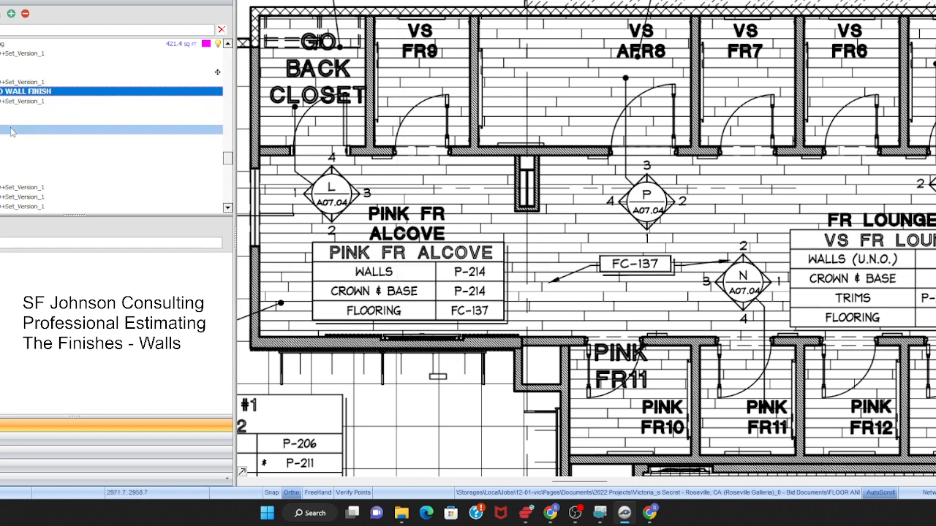
- Return to the interior elevations sheet and inspect the walls, crown and trim around the Room #6 VSL 1 mall opening
{"action": "left_click", "coordinate": [110, 109]}
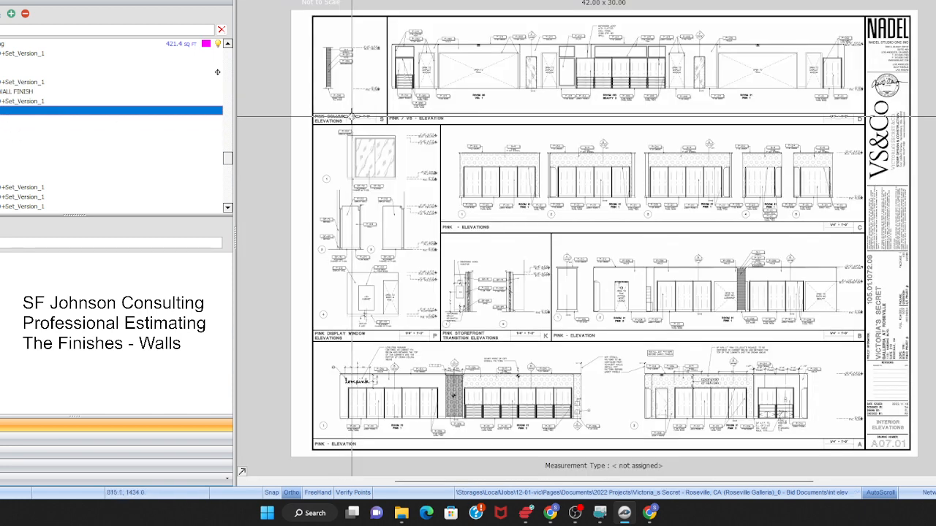
{"action": "scroll", "coordinate": [731, 52], "scroll_direction": "up", "scroll_amount": 3}
{"action": "scroll", "coordinate": [737, 50], "scroll_direction": "up", "scroll_amount": 2}
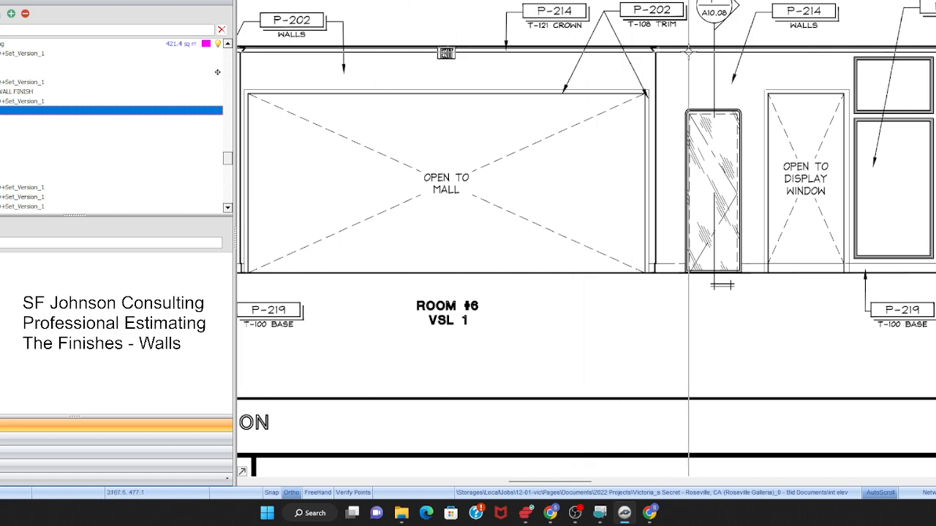
- Review the painting labor costs in the National Construction Estimator and switch back to the elevations in PlanSwift
{"action": "left_click", "coordinate": [600, 511]}
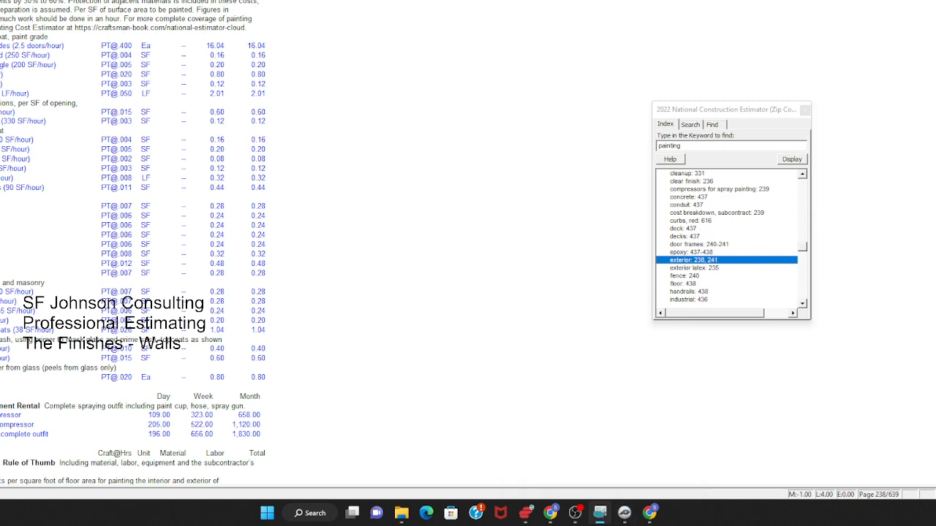
{"action": "mouse_move", "coordinate": [626, 512]}
{"action": "mouse_move", "coordinate": [612, 476]}
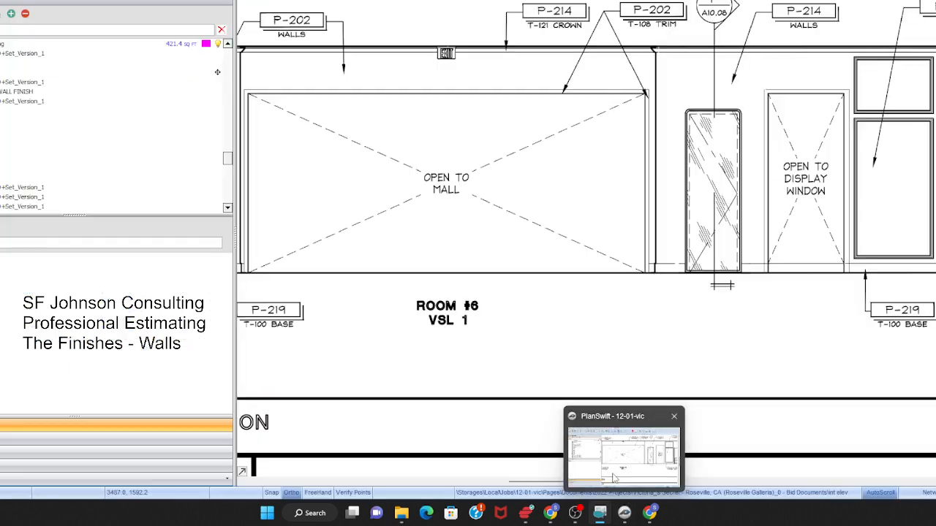
{"action": "left_click", "coordinate": [626, 516]}
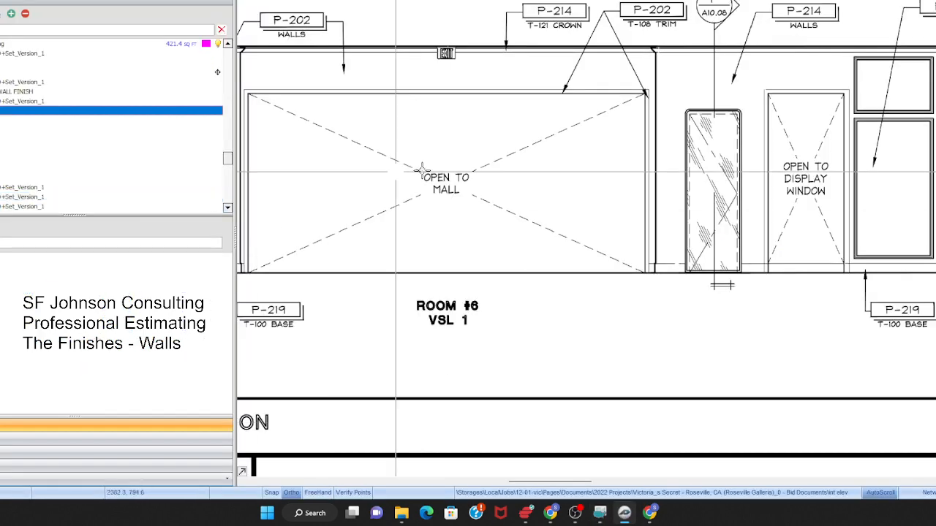
- Inspect the Room #1 Pink 1 and Pink 2 walls and the stenciled column's finish tags on Pink elevation B
{"action": "scroll", "coordinate": [408, 214], "scroll_direction": "down", "scroll_amount": 2}
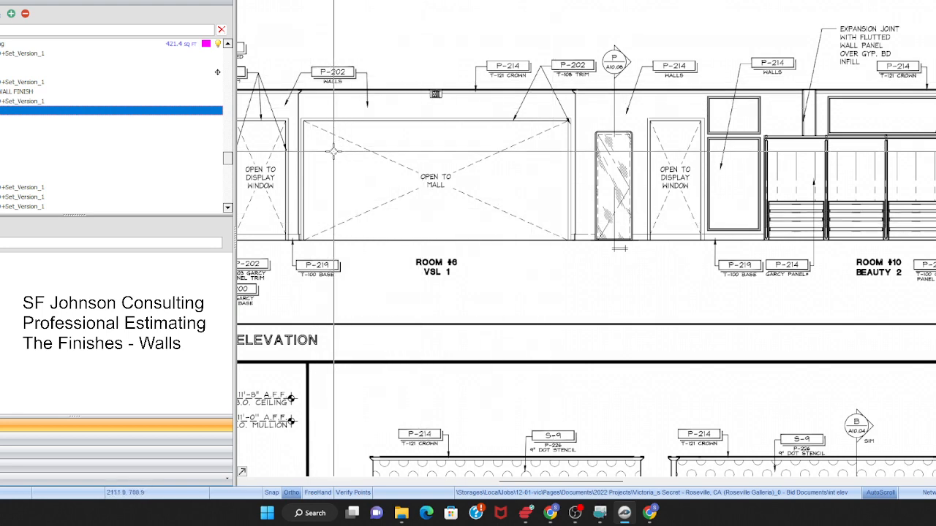
{"action": "scroll", "coordinate": [312, 129], "scroll_direction": "down", "scroll_amount": 3}
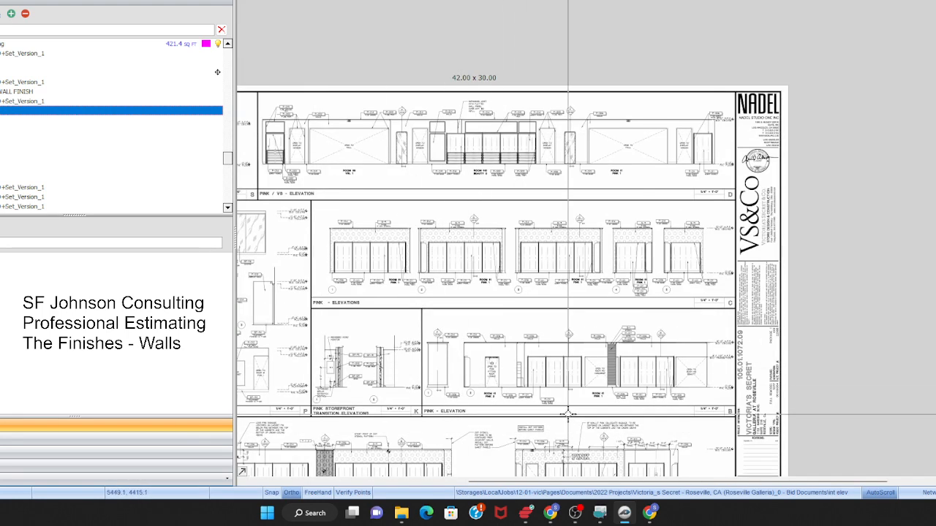
{"action": "scroll", "coordinate": [566, 409], "scroll_direction": "up", "scroll_amount": 3}
{"action": "scroll", "coordinate": [579, 387], "scroll_direction": "up", "scroll_amount": 2}
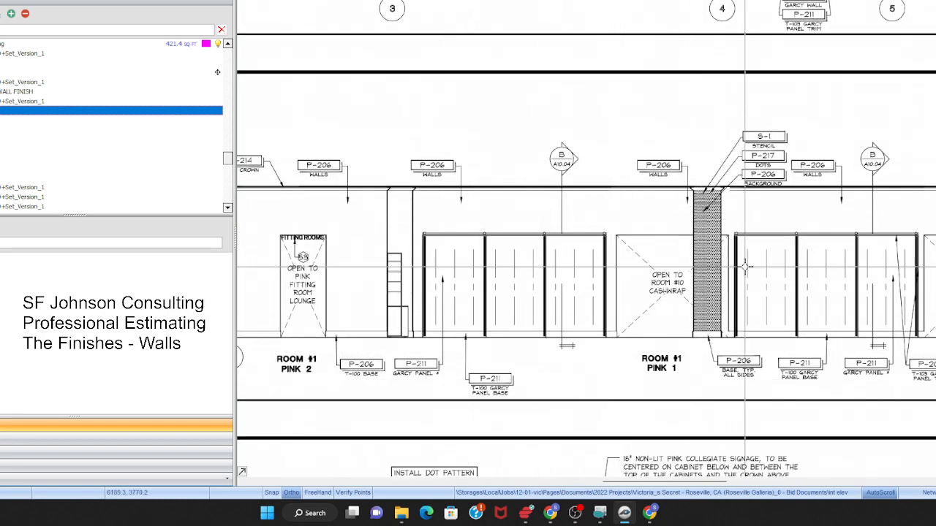
{"action": "scroll", "coordinate": [805, 178], "scroll_direction": "up", "scroll_amount": 2}
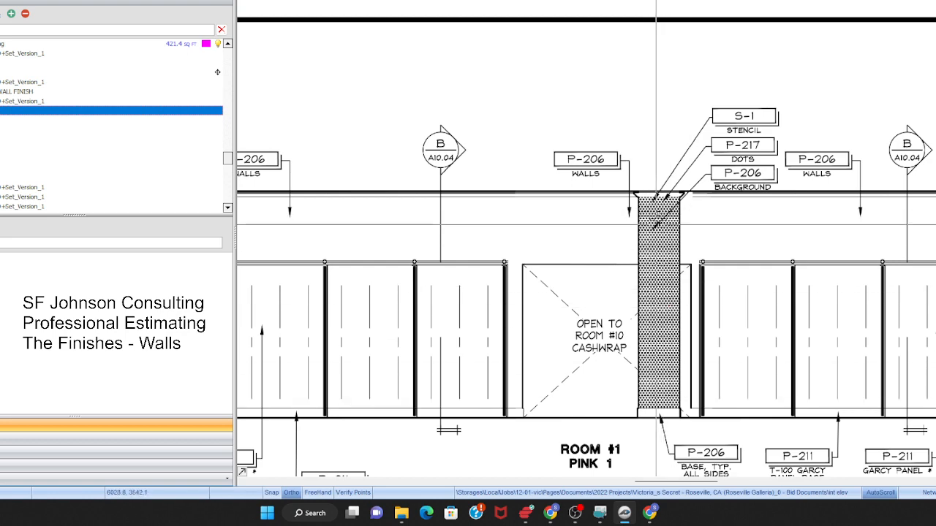
- Examine the fluted column and the 9" dot stencil wall of Room #1 Pink 2 on Pink elevation A up close
{"action": "scroll", "coordinate": [595, 167], "scroll_direction": "down", "scroll_amount": 2}
{"action": "scroll", "coordinate": [596, 168], "scroll_direction": "down", "scroll_amount": 4}
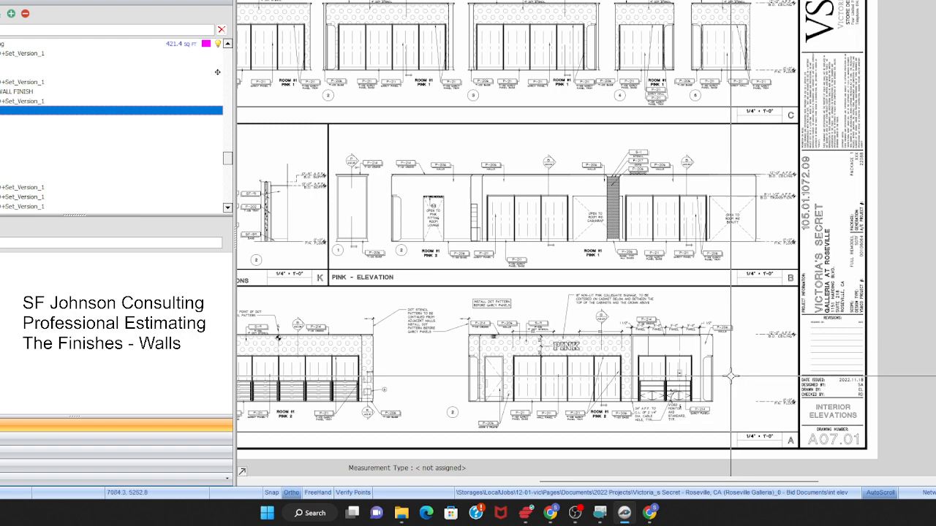
{"action": "scroll", "coordinate": [789, 307], "scroll_direction": "down", "scroll_amount": 2}
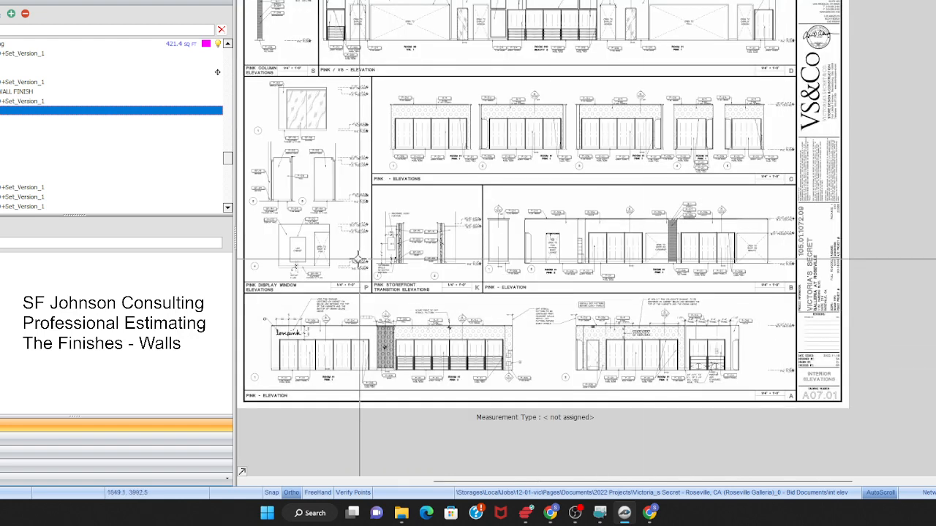
{"action": "scroll", "coordinate": [358, 260], "scroll_direction": "up", "scroll_amount": 2}
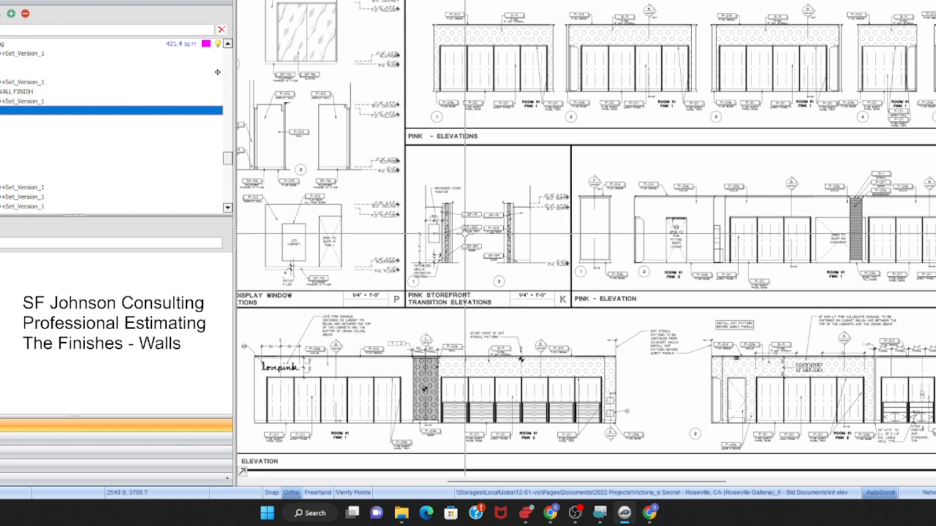
{"action": "scroll", "coordinate": [462, 238], "scroll_direction": "down", "scroll_amount": 2}
{"action": "scroll", "coordinate": [376, 359], "scroll_direction": "up", "scroll_amount": 1}
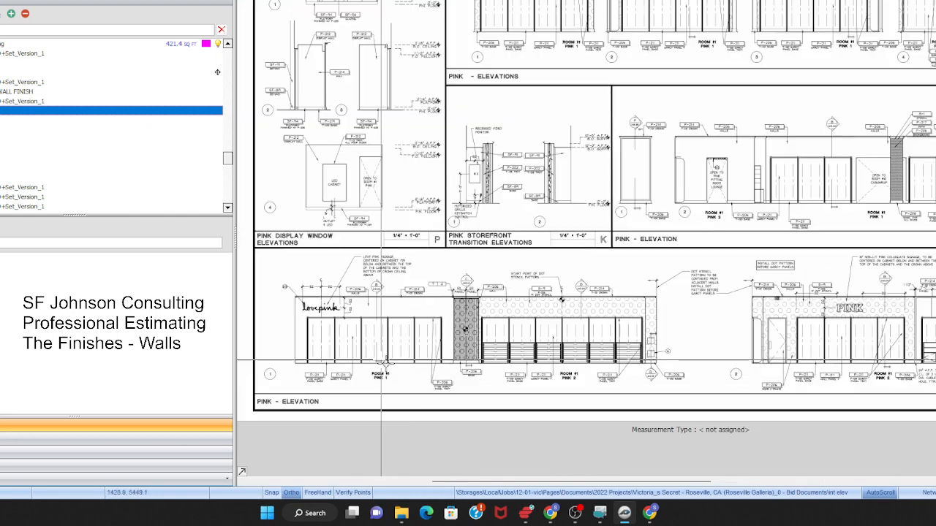
{"action": "scroll", "coordinate": [466, 329], "scroll_direction": "up", "scroll_amount": 2}
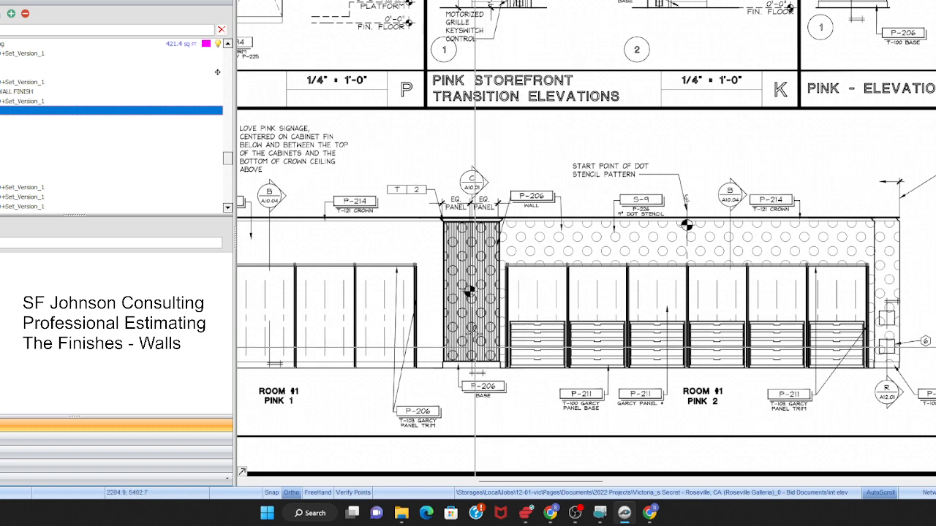
{"action": "scroll", "coordinate": [641, 207], "scroll_direction": "up", "scroll_amount": 2}
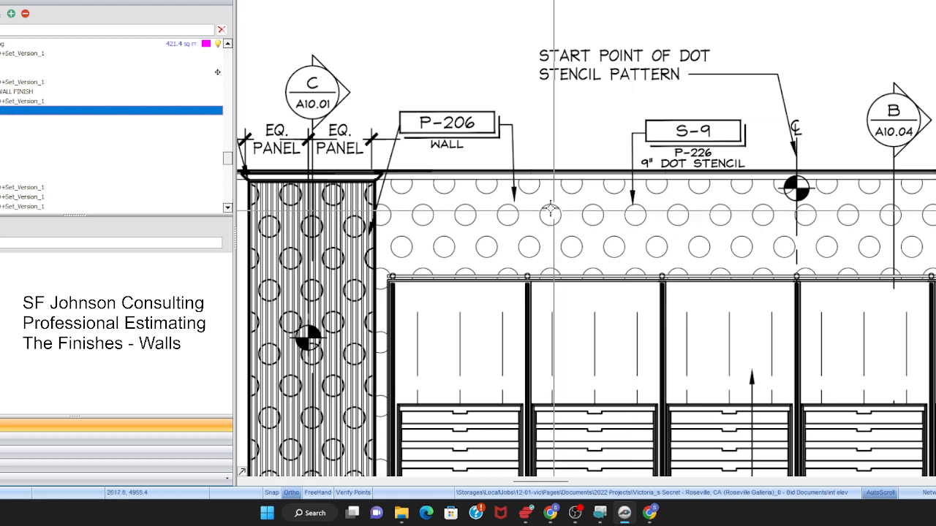
- Inspect the lovepink signage wall of Room #1 Pink 1 with its wall, crown and Garcy panel finish tags
{"action": "scroll", "coordinate": [633, 214], "scroll_direction": "down", "scroll_amount": 2}
{"action": "scroll", "coordinate": [638, 241], "scroll_direction": "down", "scroll_amount": 3}
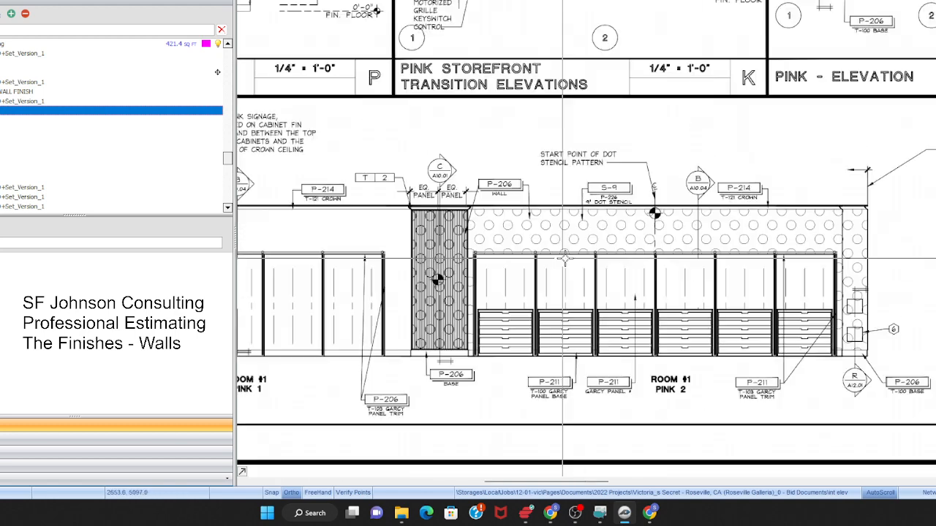
{"action": "scroll", "coordinate": [660, 308], "scroll_direction": "down", "scroll_amount": 1}
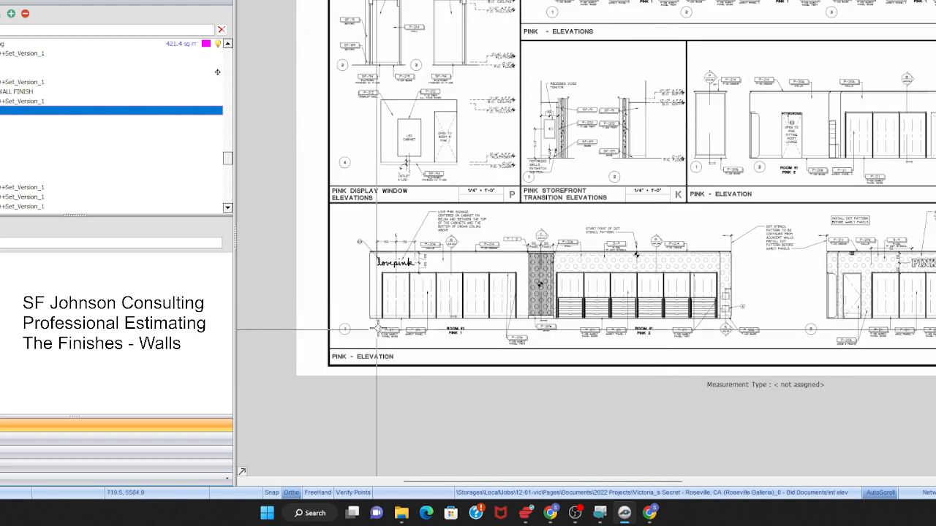
{"action": "scroll", "coordinate": [376, 326], "scroll_direction": "up", "scroll_amount": 2}
{"action": "scroll", "coordinate": [428, 197], "scroll_direction": "up", "scroll_amount": 1}
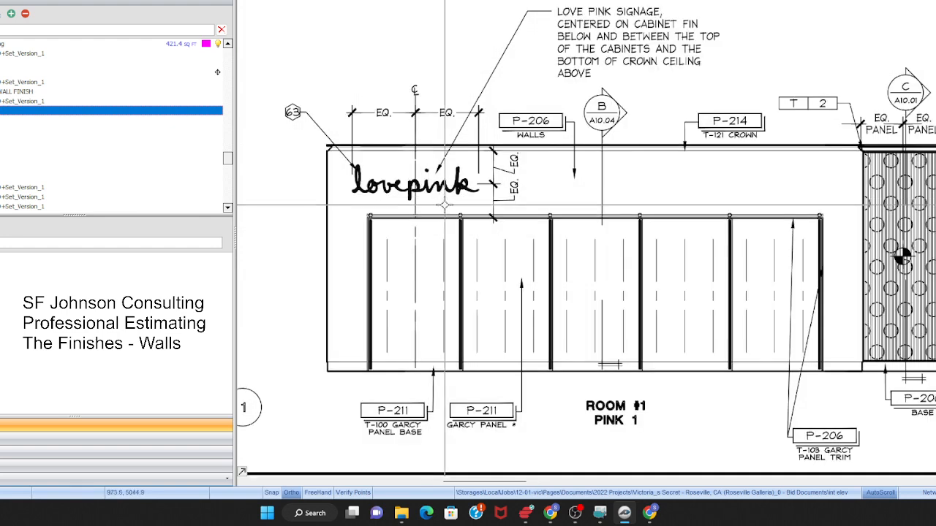
- Look over the full Room #1 Pink elevation and the Pink storefront transition elevations above it
{"action": "scroll", "coordinate": [378, 299], "scroll_direction": "down", "scroll_amount": 1}
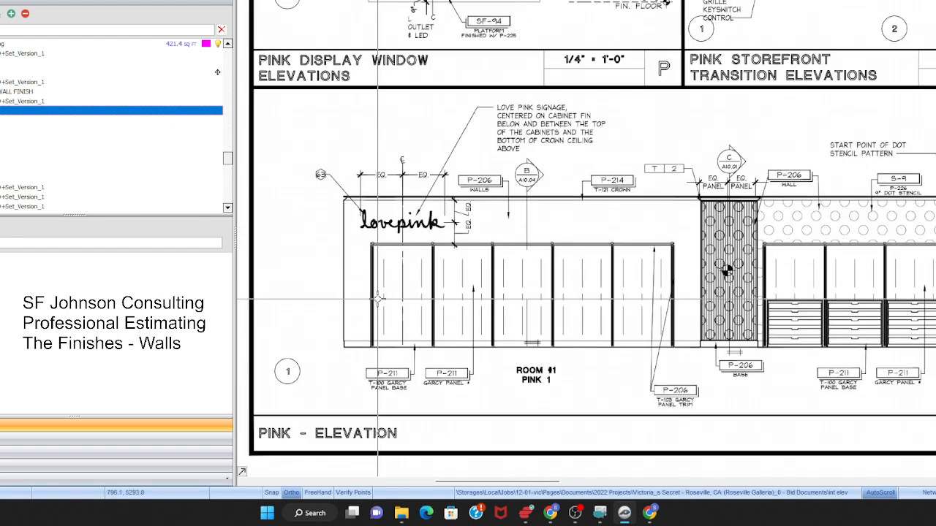
{"action": "scroll", "coordinate": [378, 299], "scroll_direction": "down", "scroll_amount": 1}
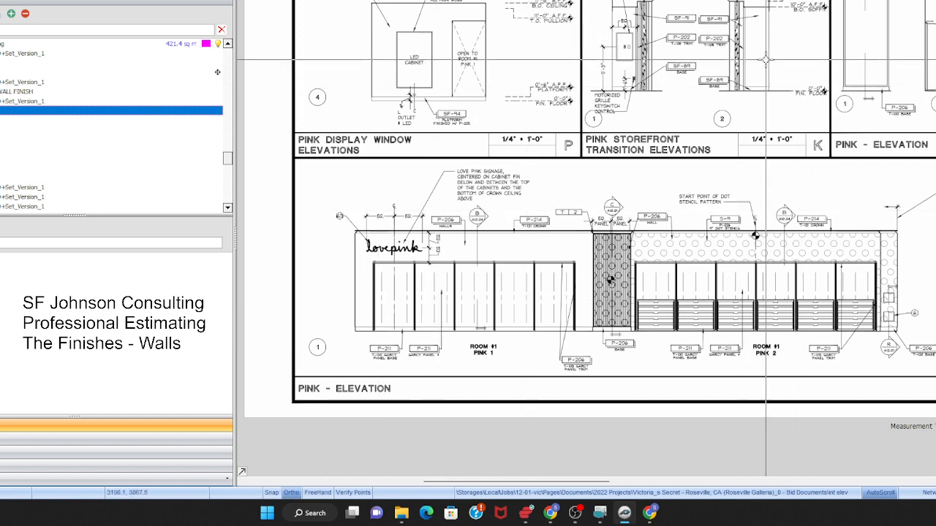
{"action": "scroll", "coordinate": [765, 60], "scroll_direction": "up", "scroll_amount": 1}
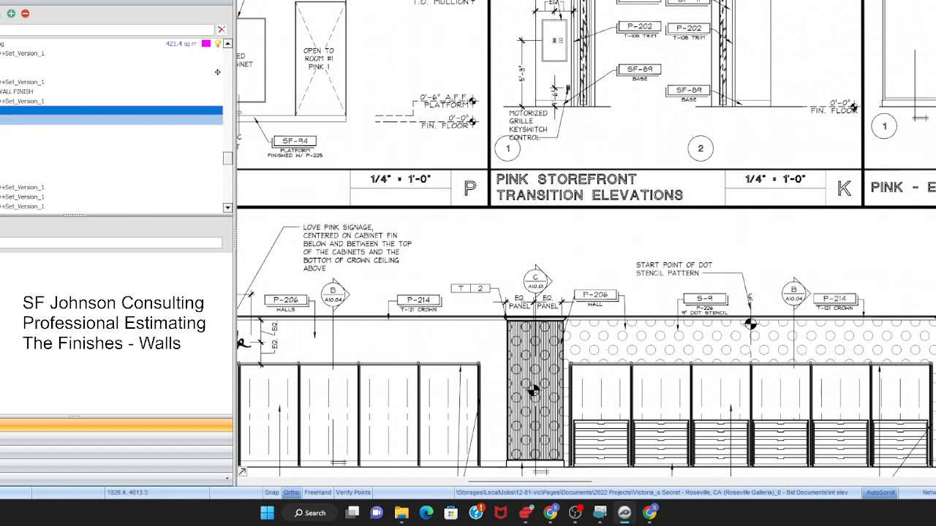
{"action": "scroll", "coordinate": [453, 329], "scroll_direction": "down", "scroll_amount": 2}
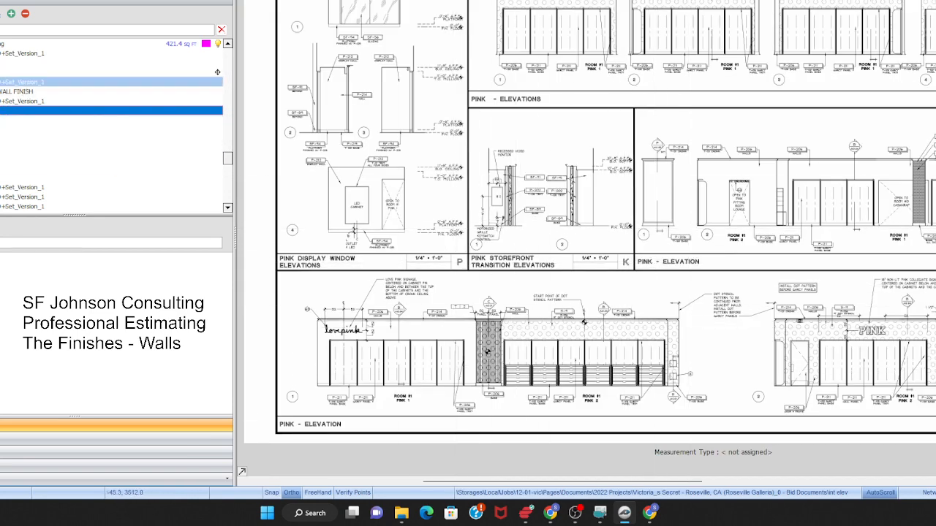
- Reopen the floor and wall finish plan and inspect the Room #1 Pink 2 wall tags near the restroom
{"action": "left_click", "coordinate": [17, 92]}
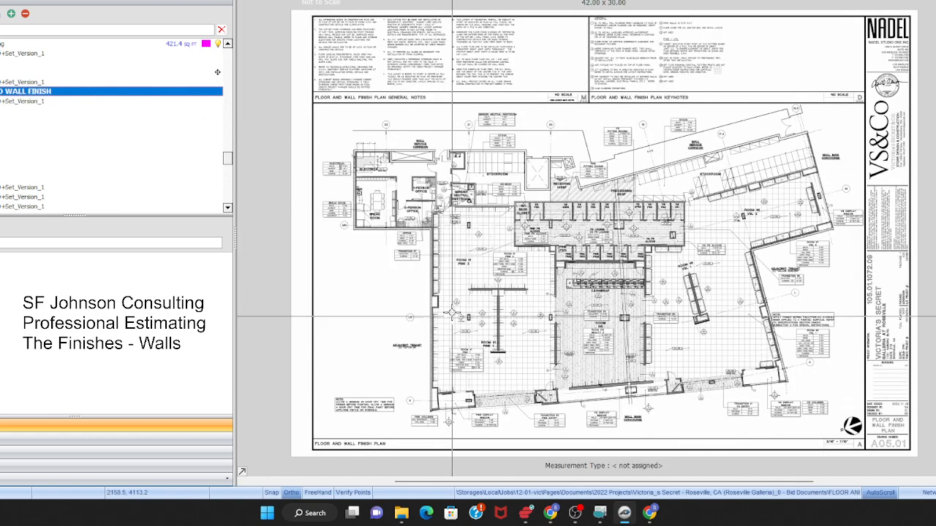
{"action": "scroll", "coordinate": [454, 282], "scroll_direction": "up", "scroll_amount": 3}
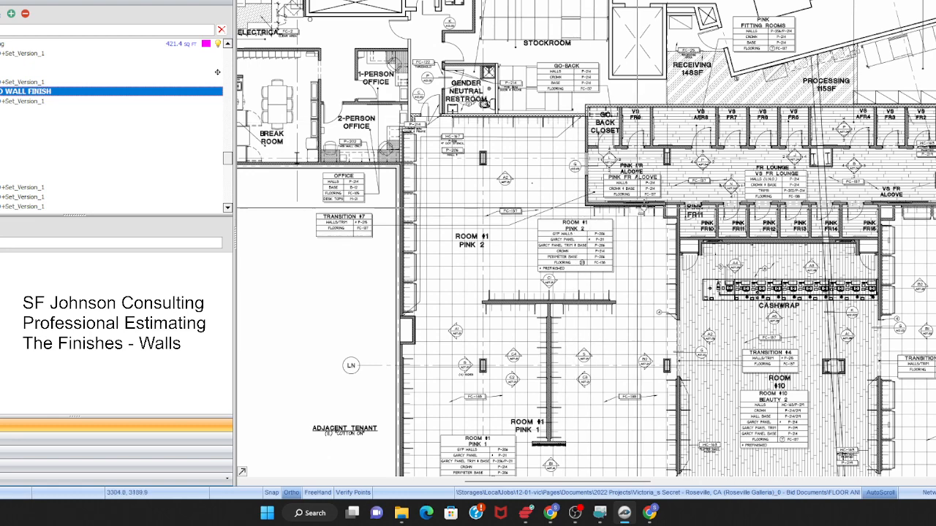
{"action": "scroll", "coordinate": [424, 150], "scroll_direction": "up", "scroll_amount": 4}
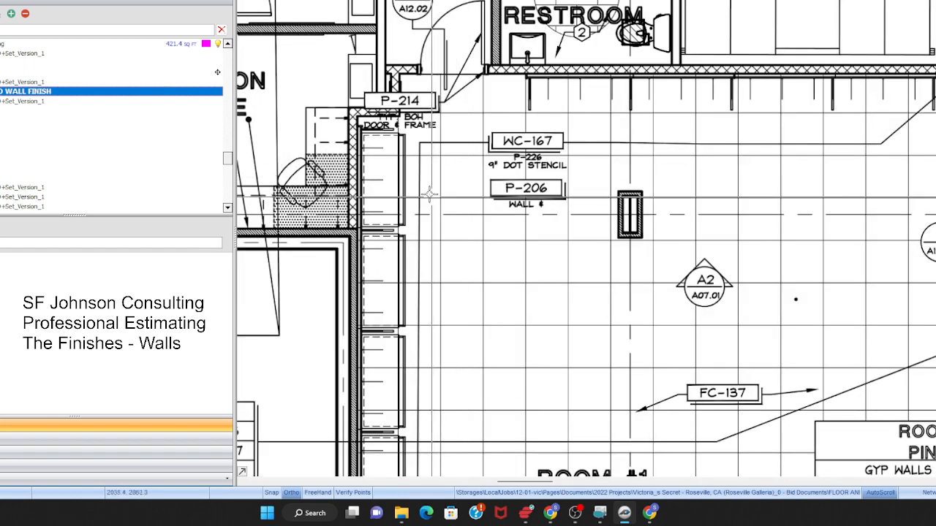
- Trace the WC-167 dot stencil and P-206 wall tags along the restroom-side wall of Room #1 Pink 2
{"action": "scroll", "coordinate": [429, 194], "scroll_direction": "down", "scroll_amount": 2}
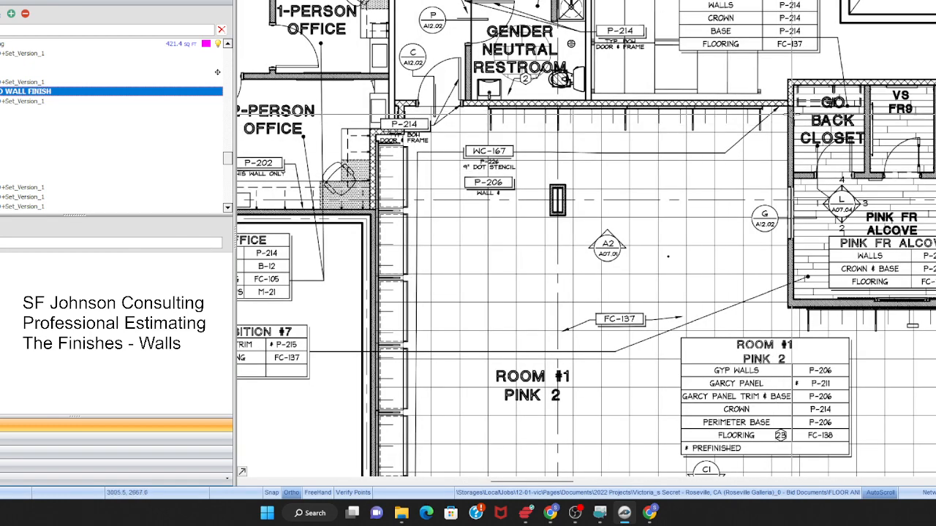
{"action": "left_click", "coordinate": [720, 155]}
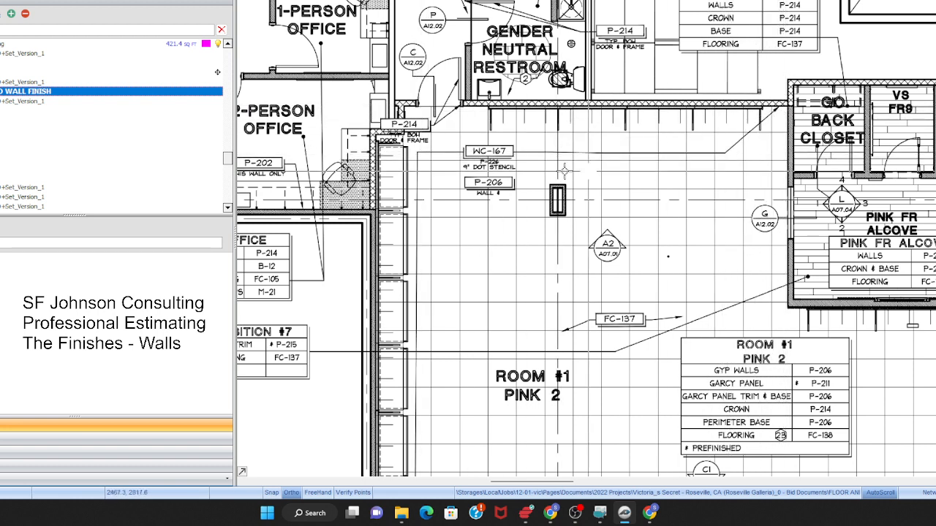
{"action": "scroll", "coordinate": [484, 154], "scroll_direction": "up", "scroll_amount": 3}
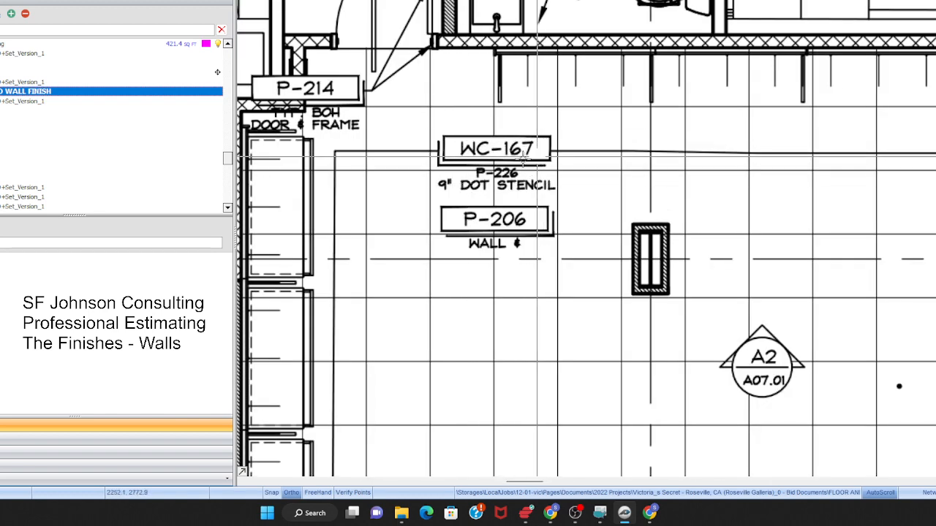
{"action": "scroll", "coordinate": [448, 130], "scroll_direction": "down", "scroll_amount": 3}
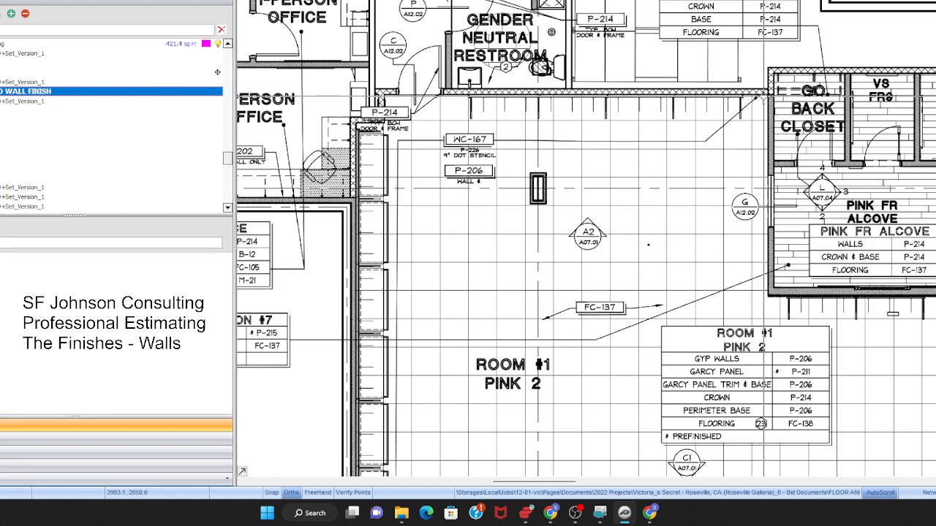
{"action": "scroll", "coordinate": [426, 136], "scroll_direction": "down", "scroll_amount": 2}
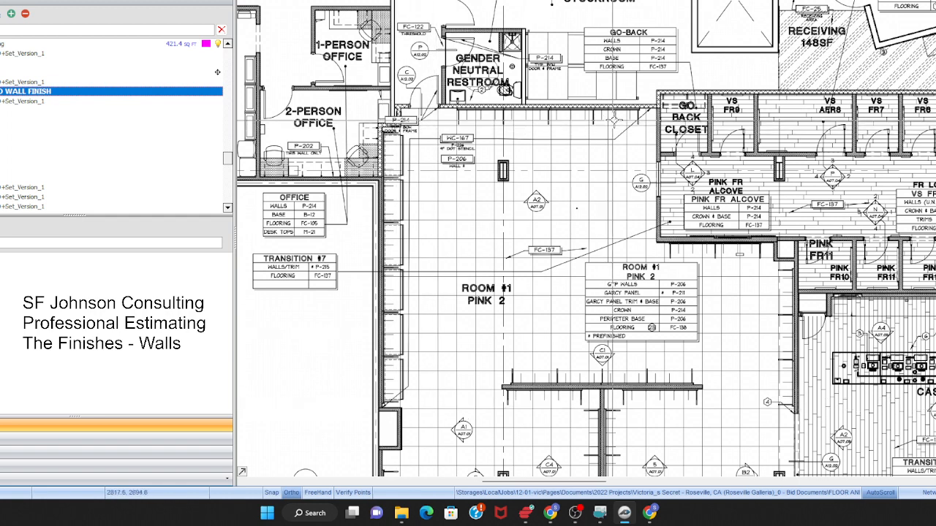
{"action": "scroll", "coordinate": [455, 111], "scroll_direction": "down", "scroll_amount": 2}
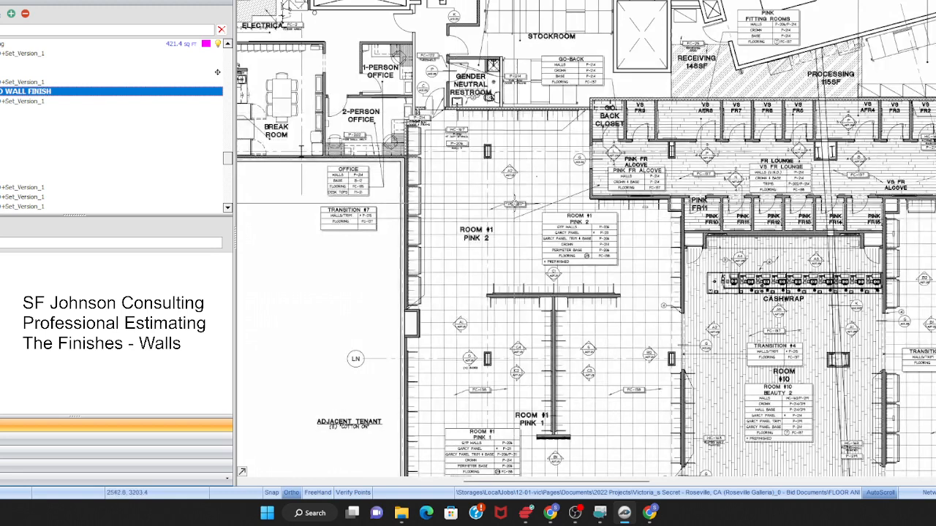
- Check the Transition #7 finish table and follow its leader across Room #1 Pink 2
{"action": "scroll", "coordinate": [512, 208], "scroll_direction": "up", "scroll_amount": 3}
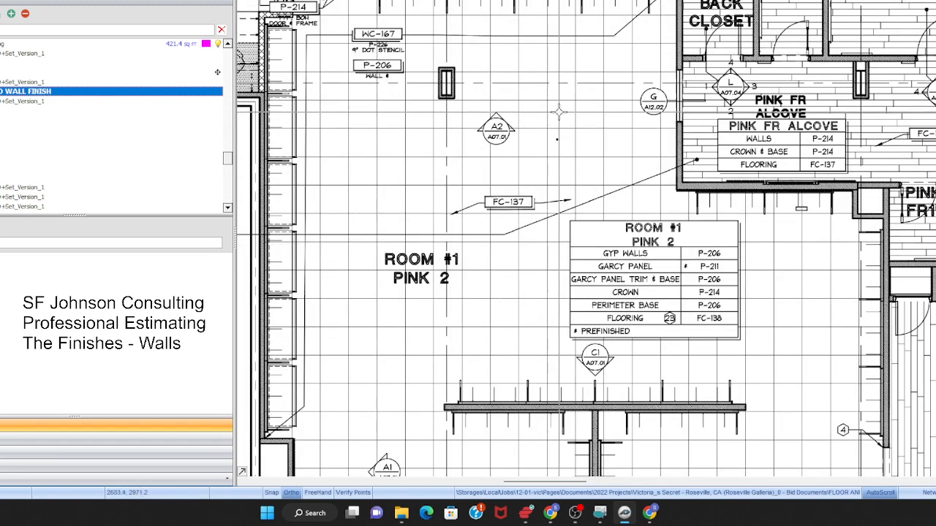
{"action": "scroll", "coordinate": [562, 111], "scroll_direction": "down", "scroll_amount": 1}
{"action": "scroll", "coordinate": [527, 247], "scroll_direction": "down", "scroll_amount": 1}
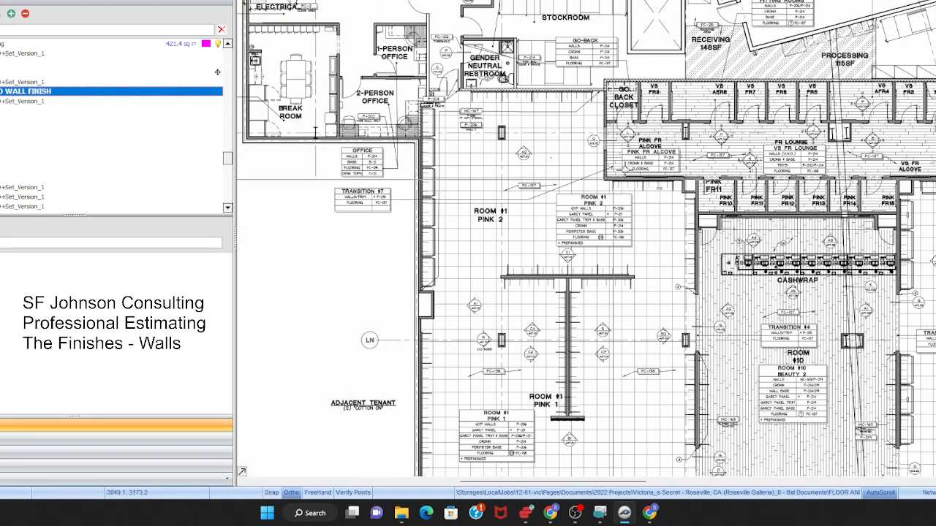
{"action": "scroll", "coordinate": [376, 210], "scroll_direction": "up", "scroll_amount": 2}
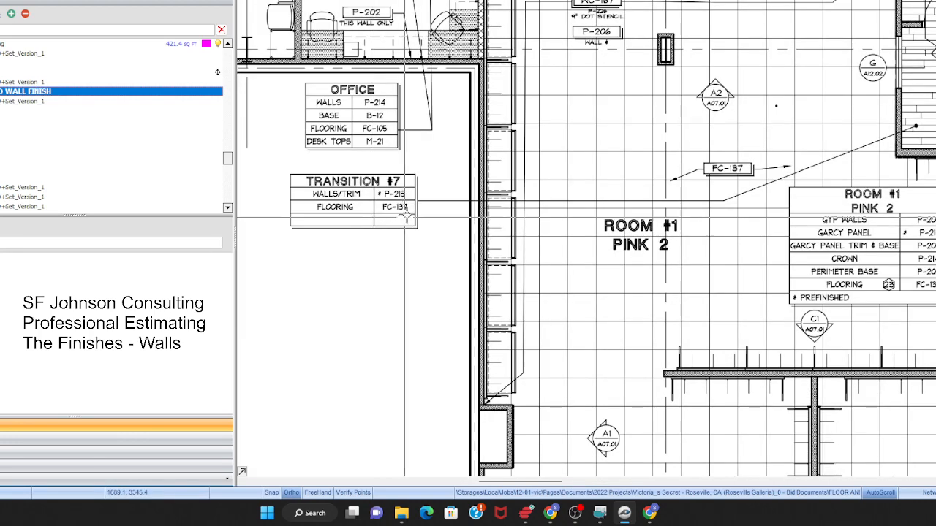
{"action": "scroll", "coordinate": [349, 185], "scroll_direction": "down", "scroll_amount": 2}
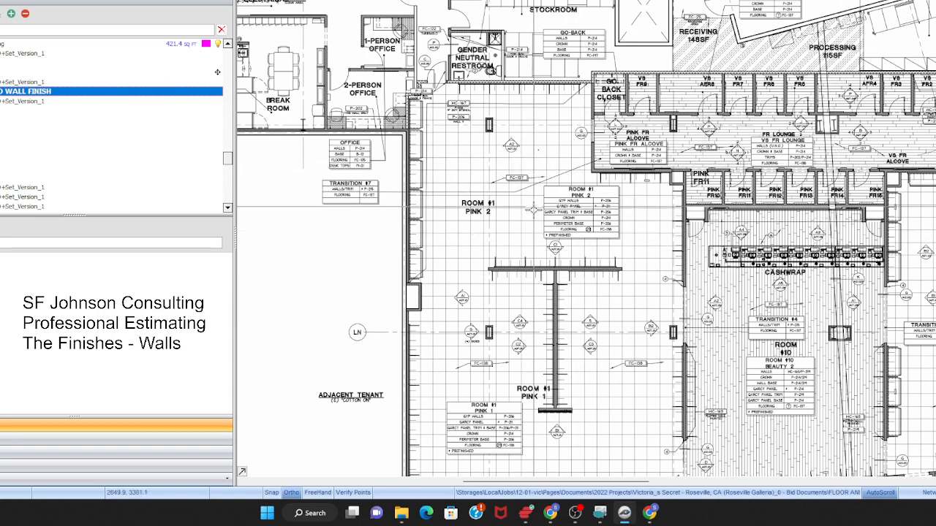
{"action": "scroll", "coordinate": [538, 212], "scroll_direction": "down", "scroll_amount": 2}
{"action": "scroll", "coordinate": [694, 212], "scroll_direction": "up", "scroll_amount": 2}
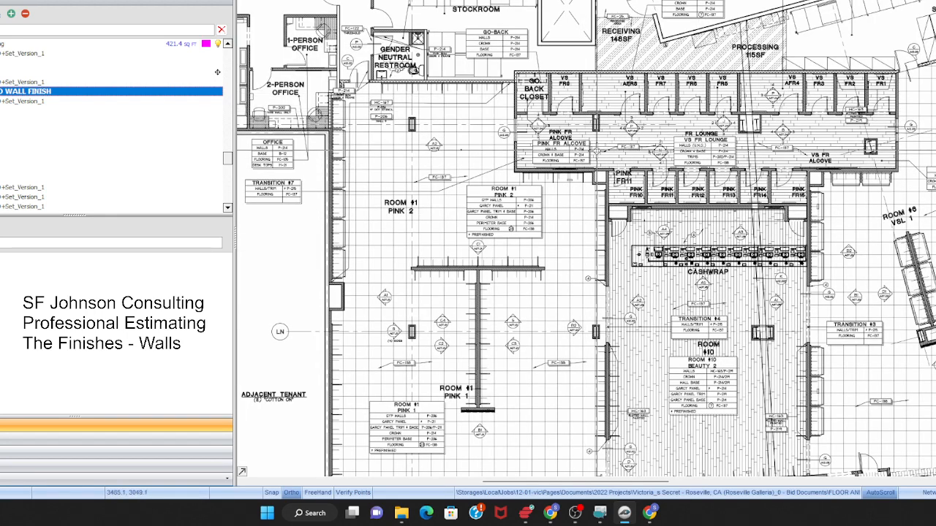
- Inspect the Pink FR Alcove finish table and its surrounding walls next to the fitting rooms
{"action": "scroll", "coordinate": [559, 157], "scroll_direction": "up", "scroll_amount": 3}
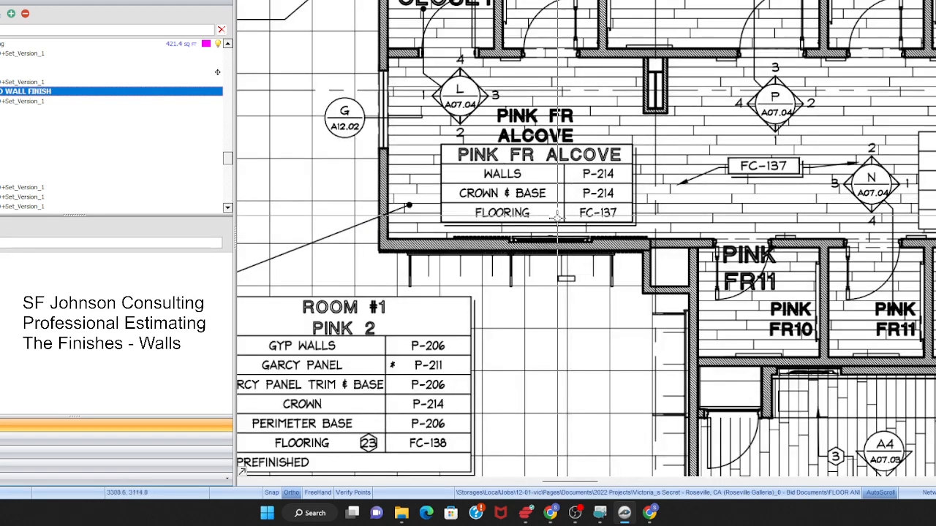
{"action": "scroll", "coordinate": [505, 109], "scroll_direction": "down", "scroll_amount": 2}
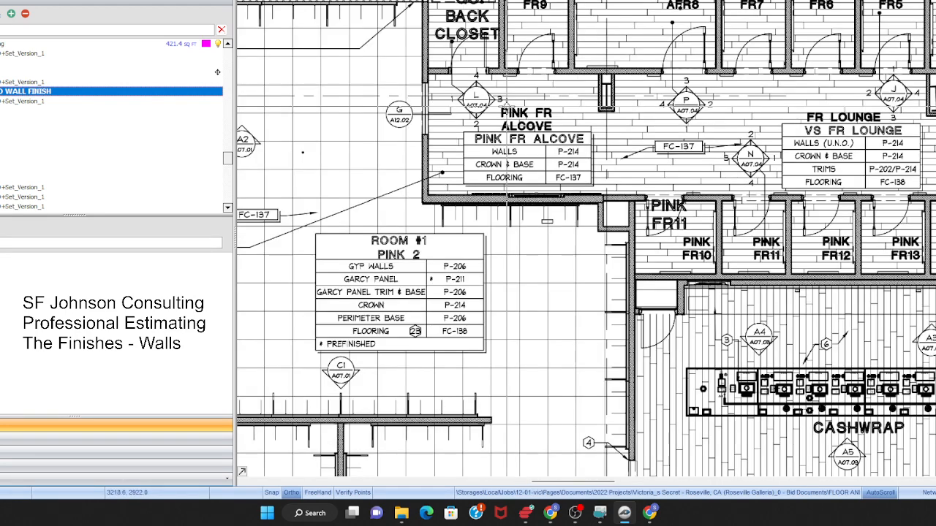
{"action": "scroll", "coordinate": [508, 106], "scroll_direction": "down", "scroll_amount": 2}
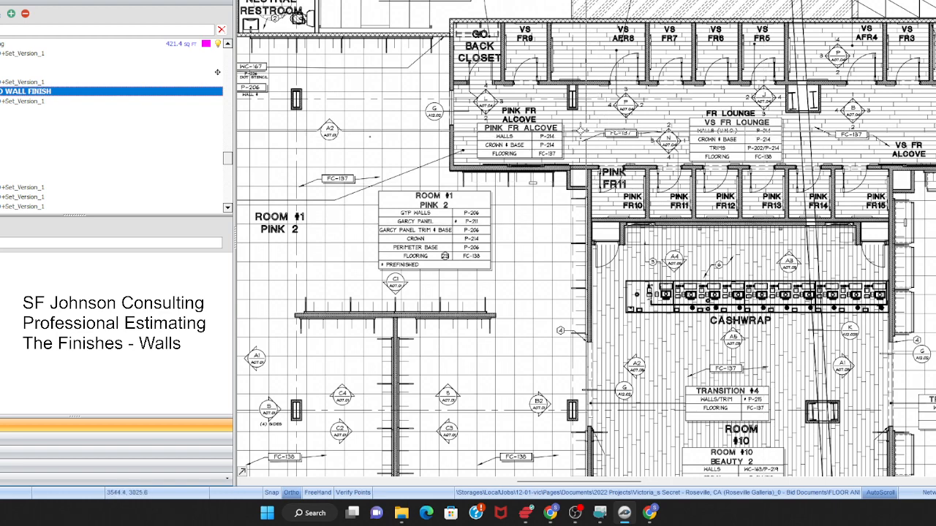
{"action": "scroll", "coordinate": [577, 129], "scroll_direction": "down", "scroll_amount": 2}
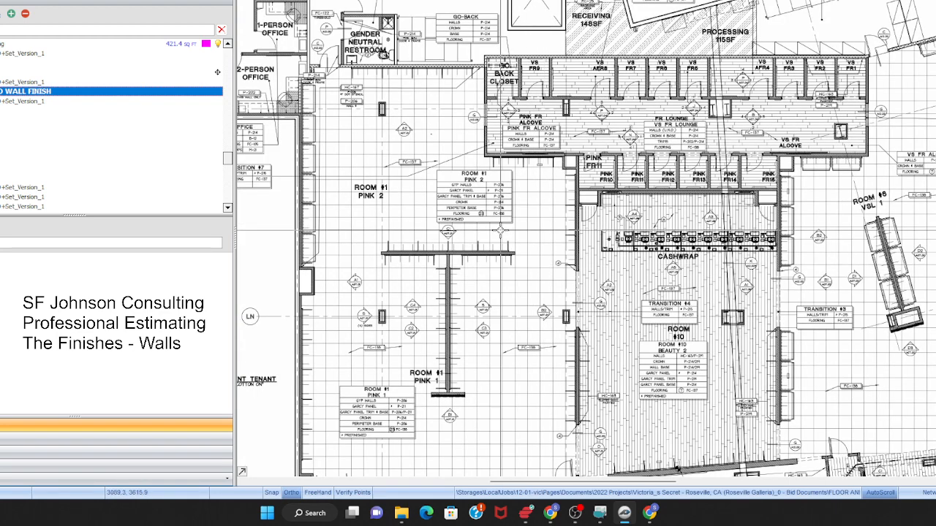
{"action": "scroll", "coordinate": [501, 231], "scroll_direction": "down", "scroll_amount": 3}
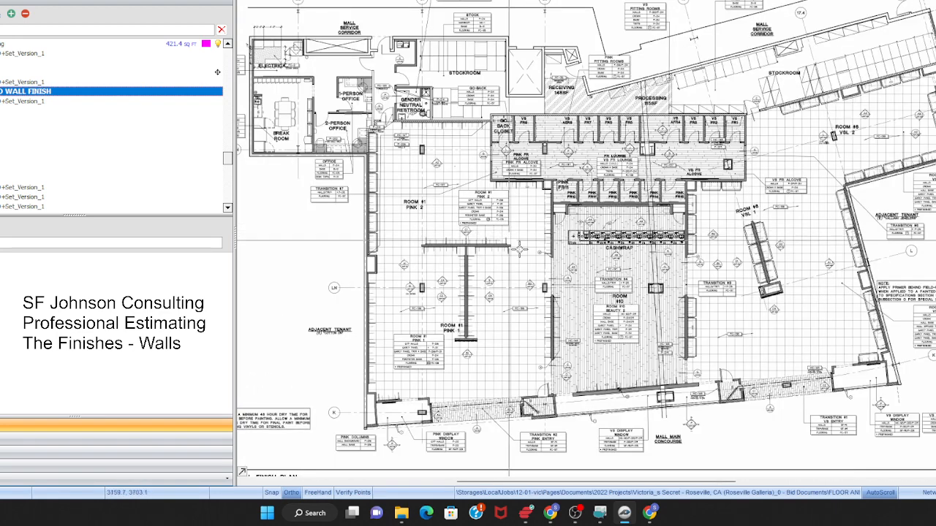
- Read the Room #1 Pink 2 finish table for gyp walls, Garcy panels, crown and base
{"action": "scroll", "coordinate": [483, 223], "scroll_direction": "up", "scroll_amount": 4}
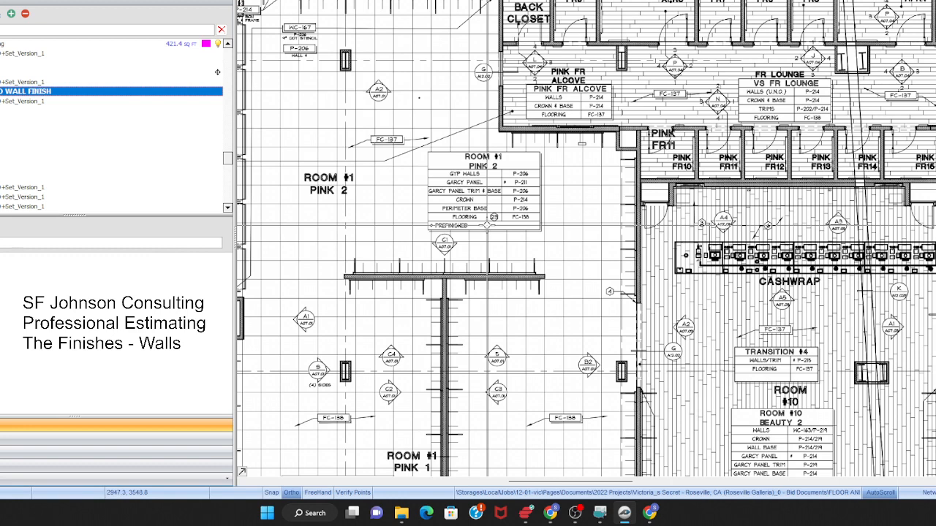
{"action": "scroll", "coordinate": [487, 226], "scroll_direction": "up", "scroll_amount": 3}
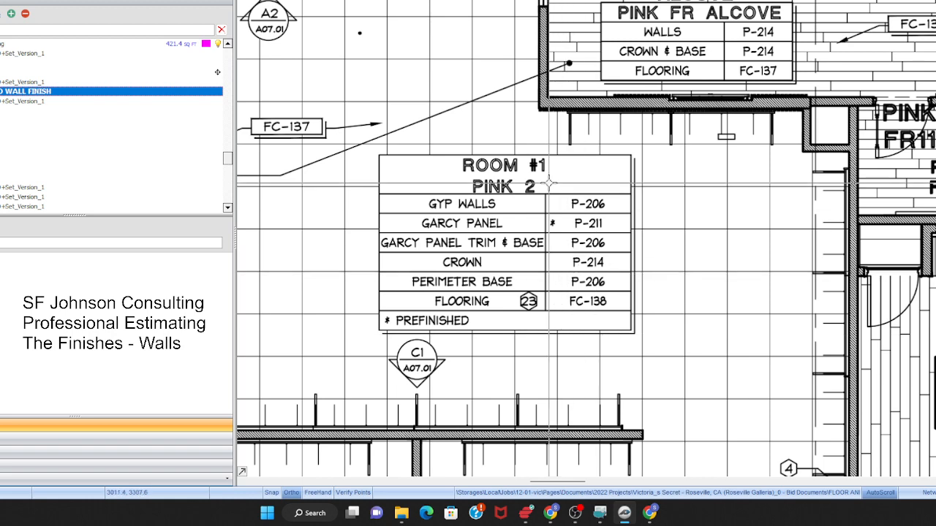
{"action": "scroll", "coordinate": [544, 177], "scroll_direction": "down", "scroll_amount": 4}
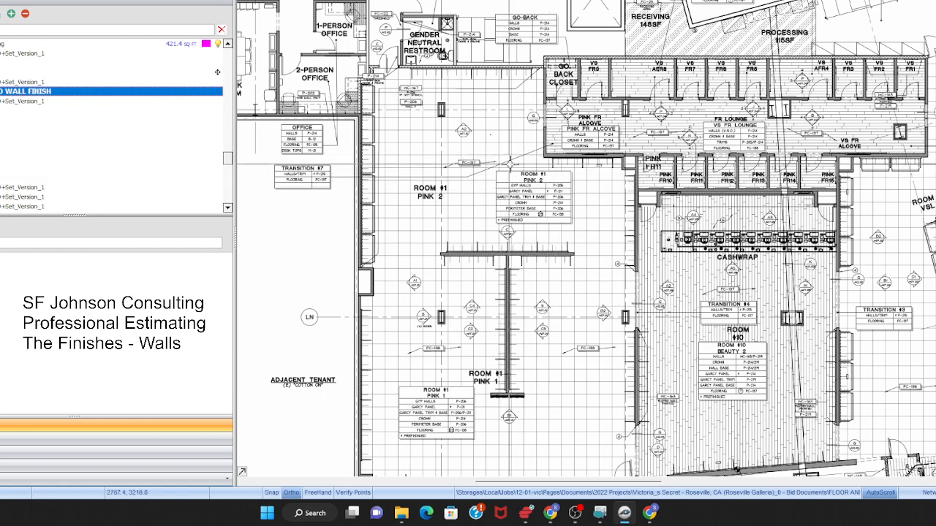
- Open interior elevations sheet A07.01 and examine the lovepink wall's P-206 and P-211 finish tags in Room #1 Pink 1
{"action": "scroll", "coordinate": [583, 273], "scroll_direction": "down", "scroll_amount": 5}
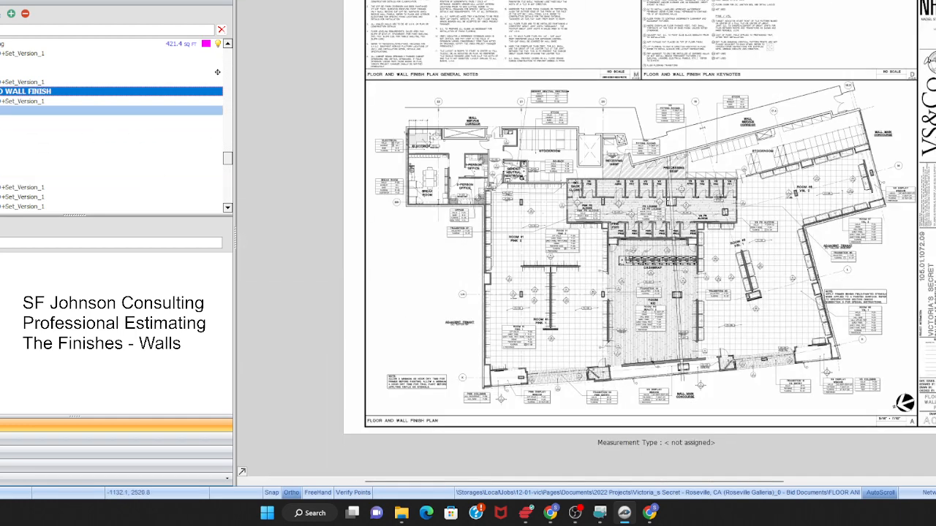
{"action": "left_click", "coordinate": [109, 110]}
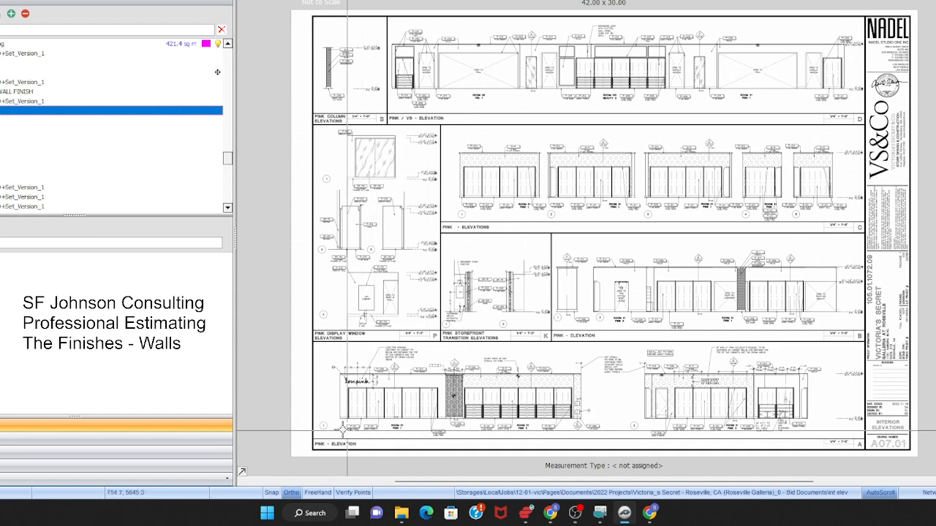
{"action": "scroll", "coordinate": [346, 431], "scroll_direction": "up", "scroll_amount": 8}
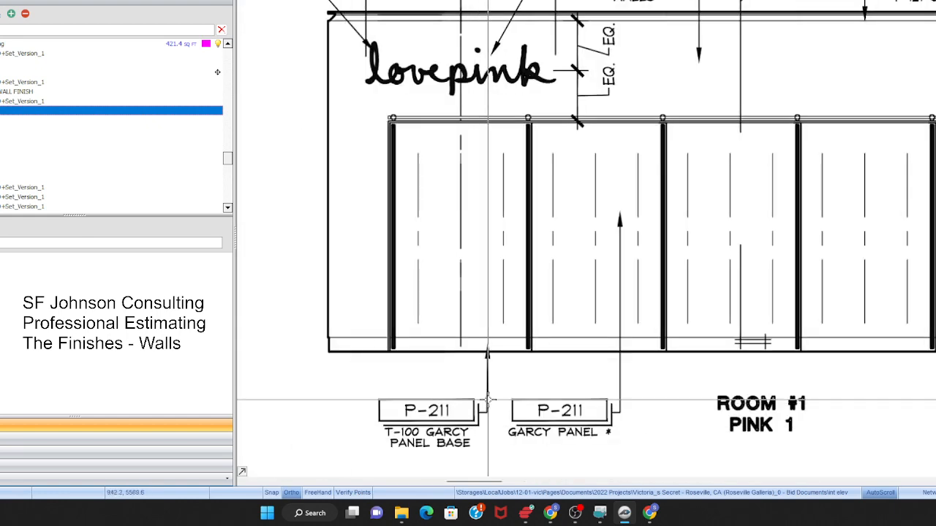
{"action": "scroll", "coordinate": [393, 319], "scroll_direction": "down", "scroll_amount": 2}
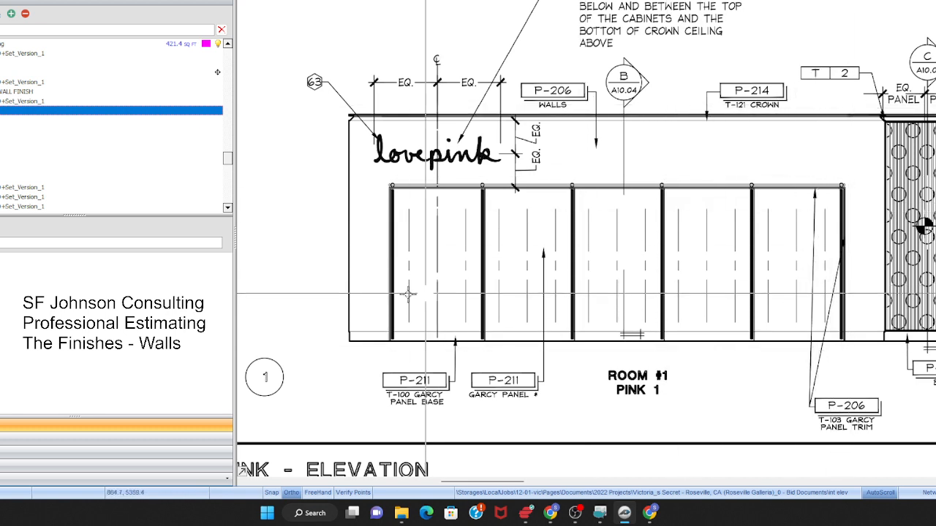
{"action": "scroll", "coordinate": [370, 285], "scroll_direction": "down", "scroll_amount": 2}
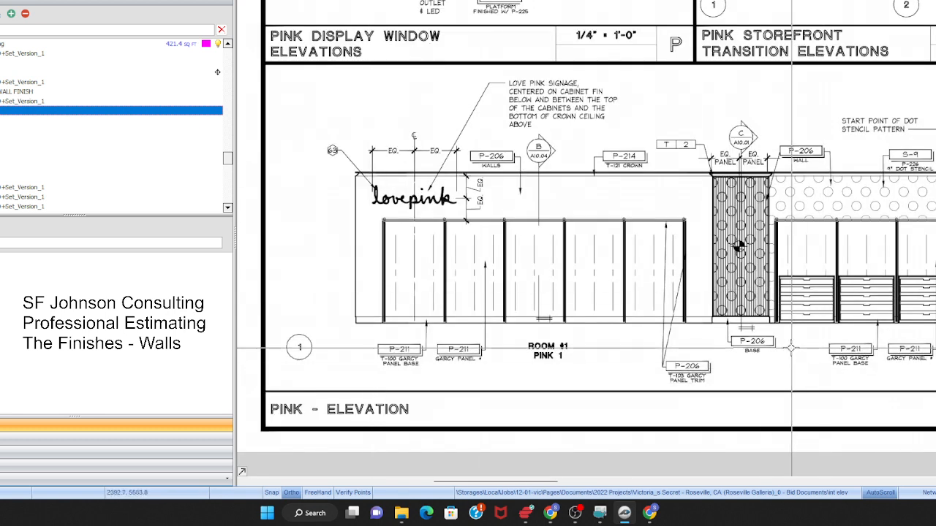
- Examine the P-206 base of the fluted column and the adjacent T-103 Garcy panel trim on Pink elevation A
{"action": "scroll", "coordinate": [791, 349], "scroll_direction": "up", "scroll_amount": 2}
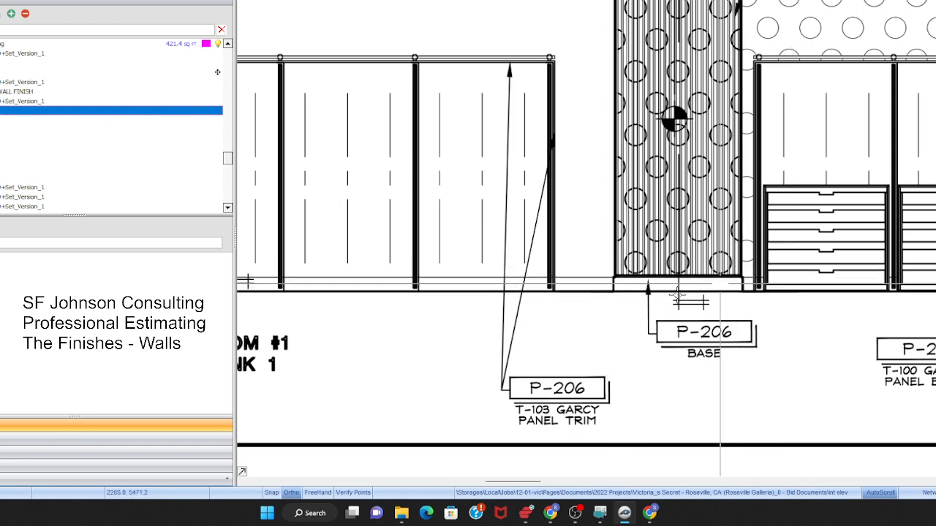
{"action": "scroll", "coordinate": [639, 295], "scroll_direction": "down", "scroll_amount": 2}
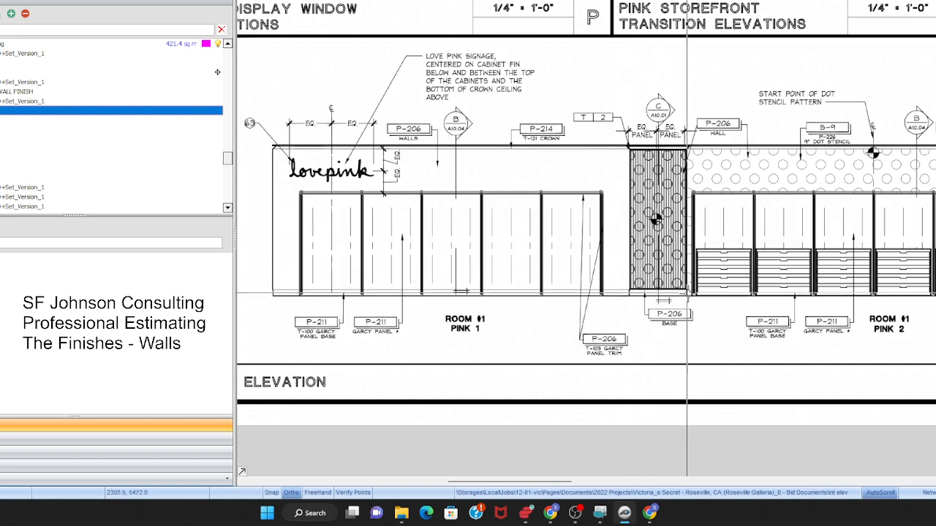
{"action": "scroll", "coordinate": [687, 293], "scroll_direction": "up", "scroll_amount": 2}
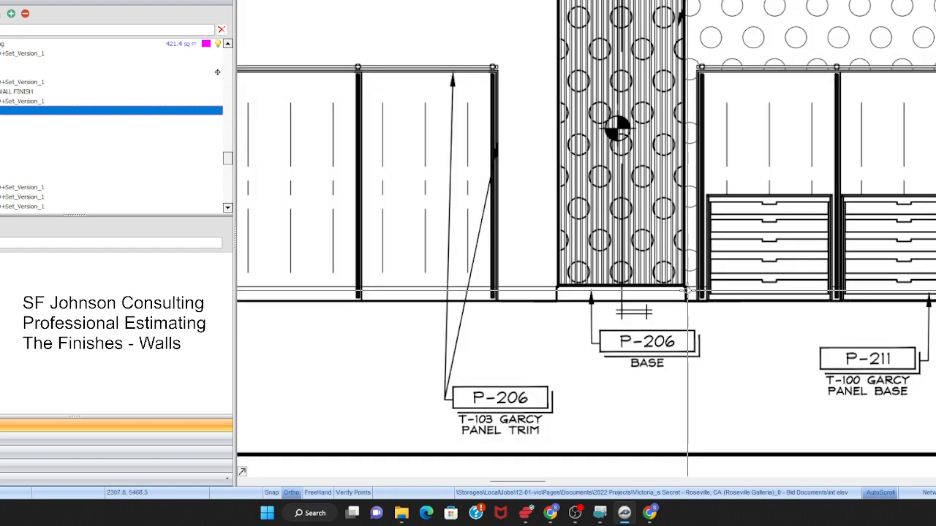
{"action": "scroll", "coordinate": [623, 314], "scroll_direction": "down", "scroll_amount": 2}
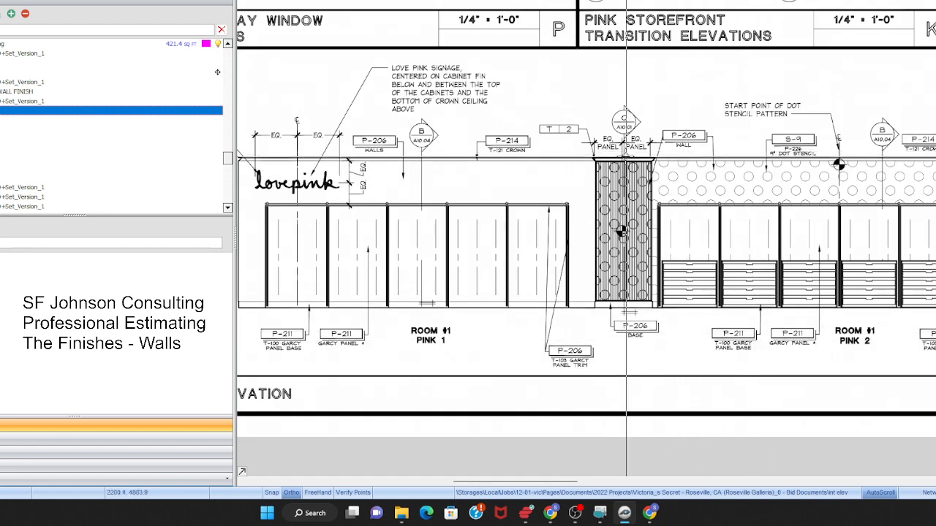
{"action": "scroll", "coordinate": [596, 302], "scroll_direction": "up", "scroll_amount": 2}
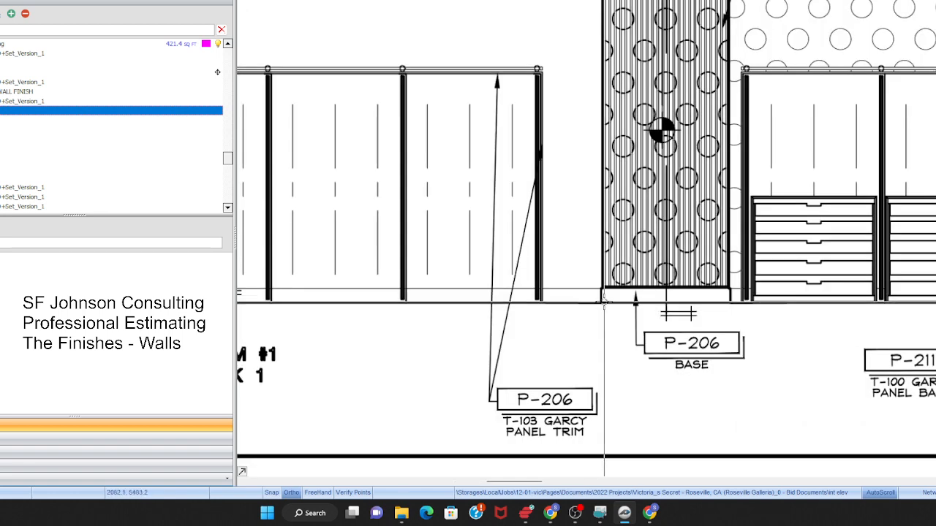
{"action": "scroll", "coordinate": [604, 292], "scroll_direction": "down", "scroll_amount": 1}
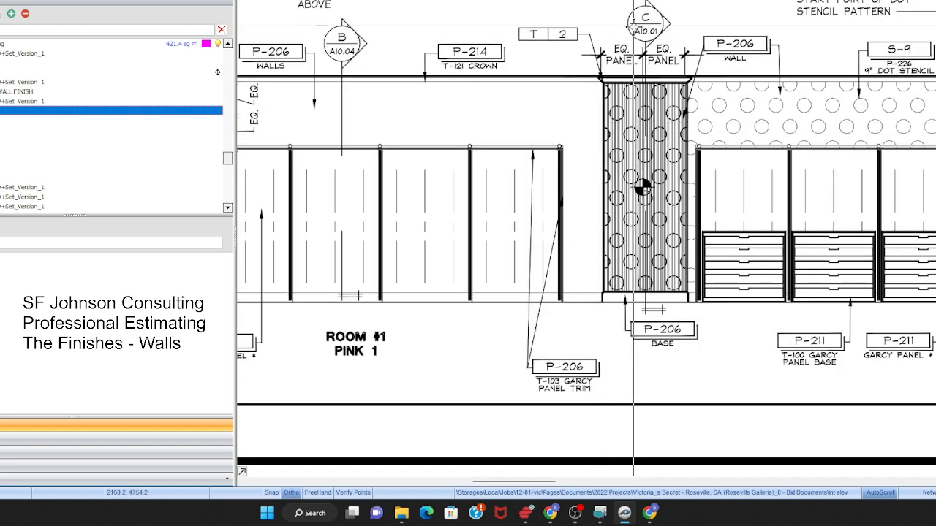
- Inspect the top of the fluted column with its T-2 tag, equal panel spacing and P-206 wall tag
{"action": "scroll", "coordinate": [621, 8], "scroll_direction": "up", "scroll_amount": 2}
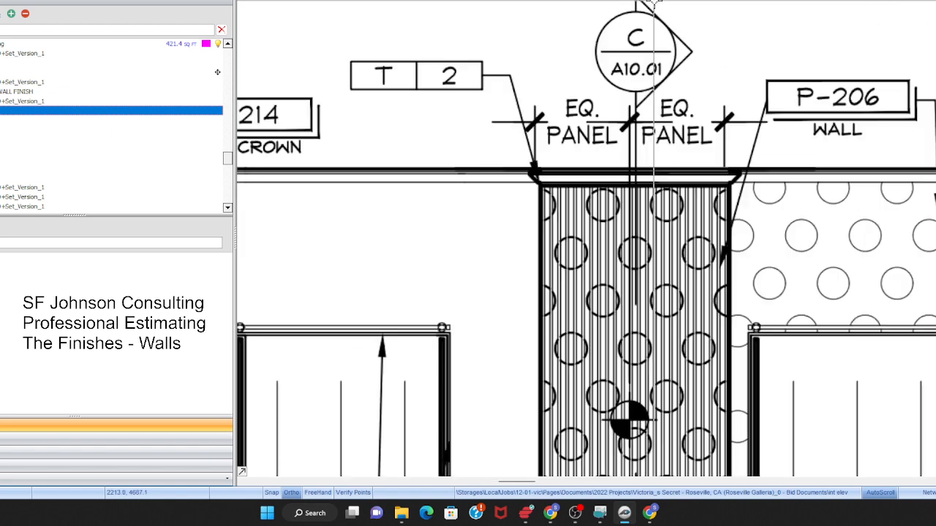
{"action": "scroll", "coordinate": [613, 100], "scroll_direction": "down", "scroll_amount": 1}
{"action": "scroll", "coordinate": [613, 101], "scroll_direction": "down", "scroll_amount": 1}
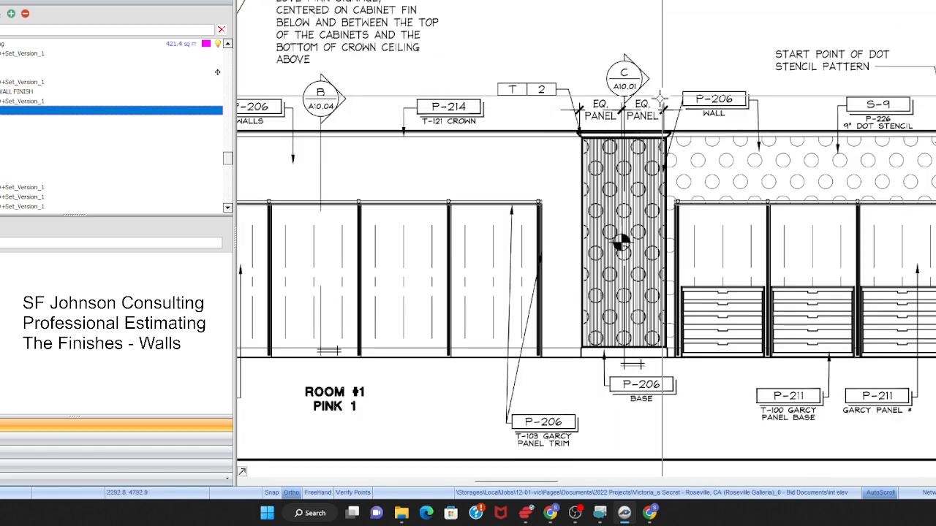
{"action": "scroll", "coordinate": [651, 95], "scroll_direction": "down", "scroll_amount": 1}
{"action": "scroll", "coordinate": [658, 136], "scroll_direction": "down", "scroll_amount": 1}
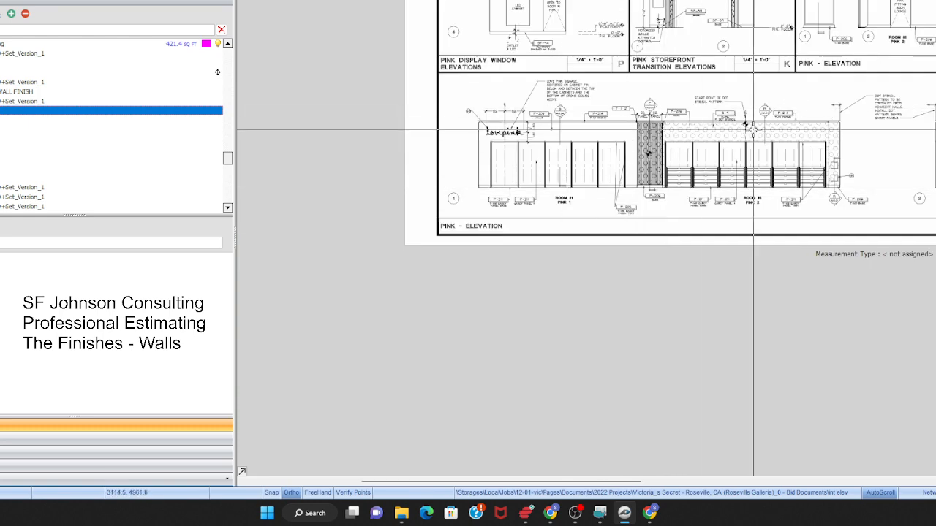
- Examine the S-9 dot stencil wall and the Garcy panel, trim and base tags of Room #1 Pink 2
{"action": "scroll", "coordinate": [751, 129], "scroll_direction": "up", "scroll_amount": 2}
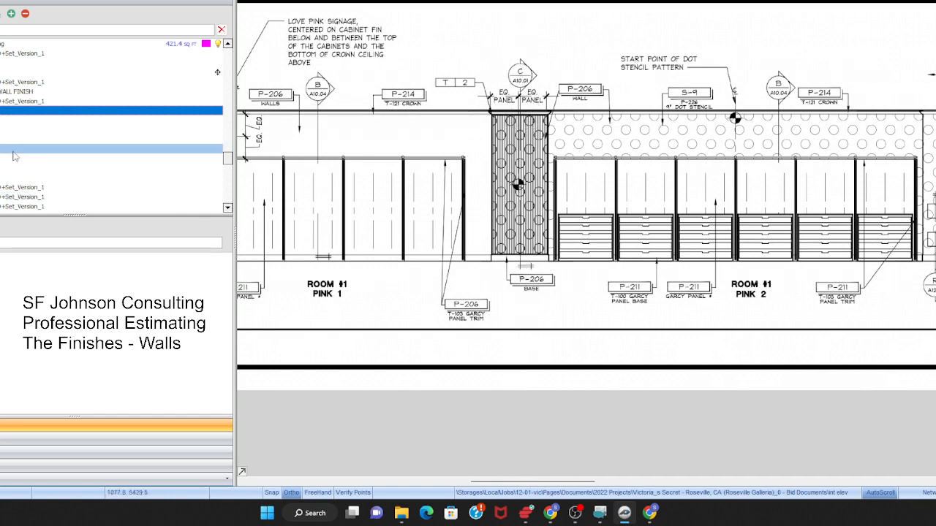
{"action": "scroll", "coordinate": [480, 157], "scroll_direction": "down", "scroll_amount": 3}
{"action": "scroll", "coordinate": [626, 166], "scroll_direction": "up", "scroll_amount": 3}
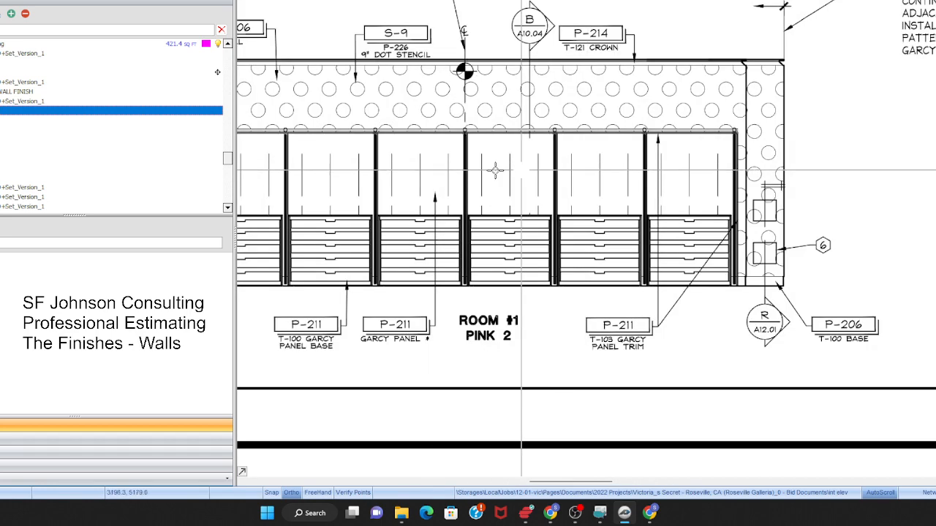
- Go from the interior elevations through the sheet list to construction details sheet A10.01
{"action": "scroll", "coordinate": [391, 196], "scroll_direction": "down", "scroll_amount": 1}
{"action": "scroll", "coordinate": [384, 196], "scroll_direction": "down", "scroll_amount": 2}
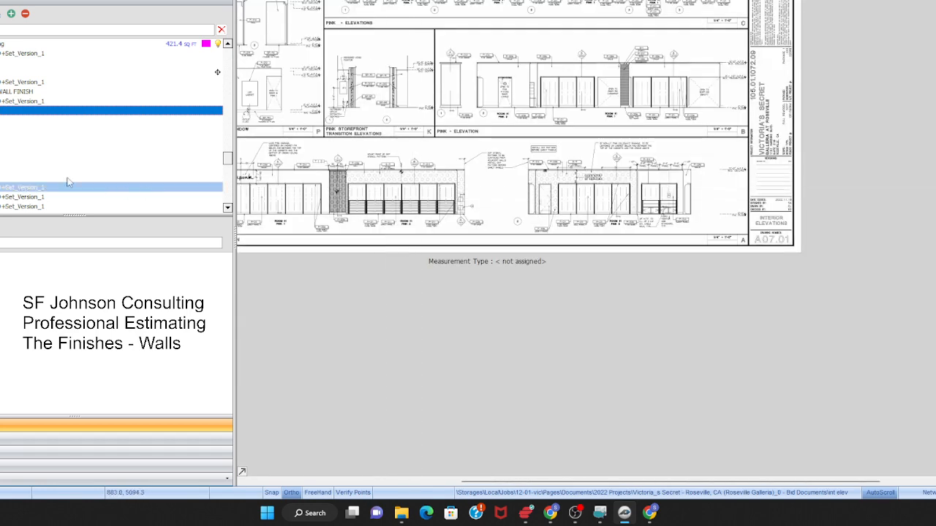
{"action": "left_click", "coordinate": [109, 138]}
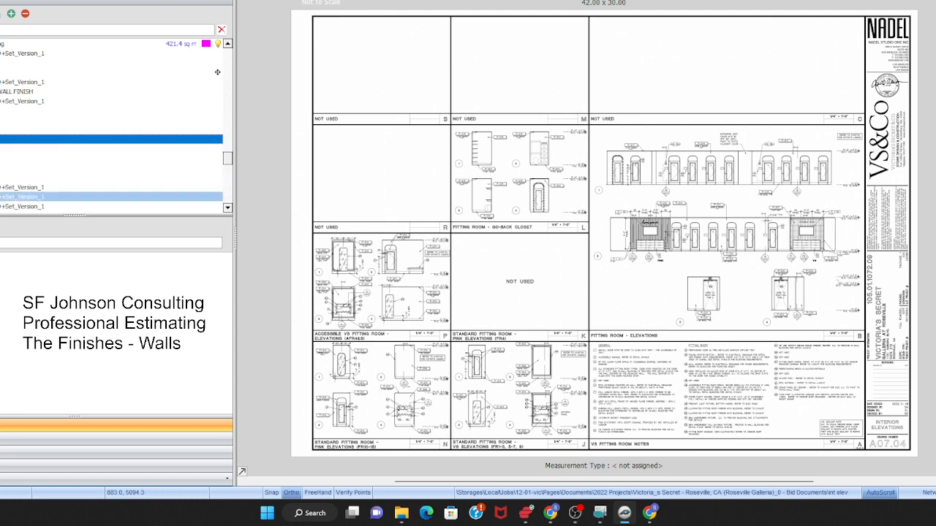
{"action": "left_click", "coordinate": [110, 196]}
{"action": "scroll", "coordinate": [109, 159], "scroll_direction": "down", "scroll_amount": 3}
{"action": "left_click", "coordinate": [110, 139]}
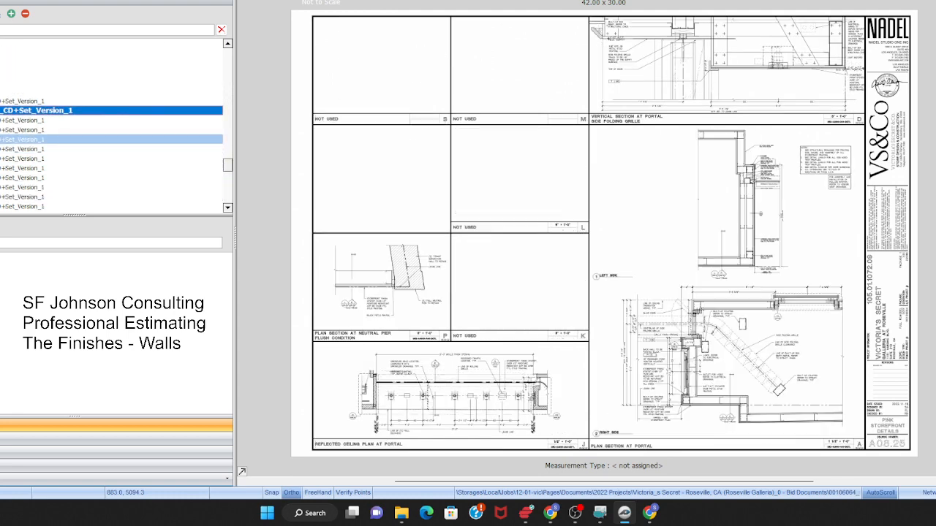
{"action": "left_click", "coordinate": [110, 159]}
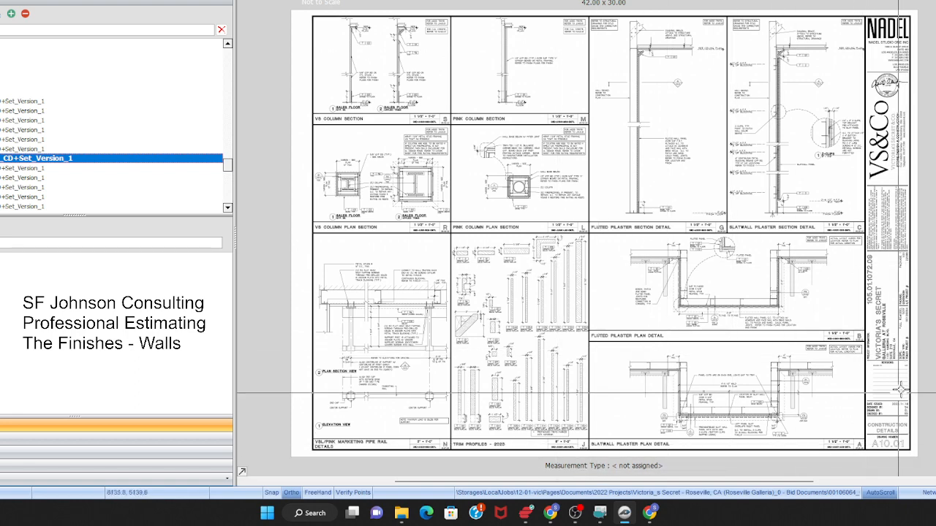
- Examine the Slatwall Pilaster Section Detail on A10.01, including the blocking heights, bottom T-2 trim and T-100 base
{"action": "scroll", "coordinate": [868, 311], "scroll_direction": "up", "scroll_amount": 2}
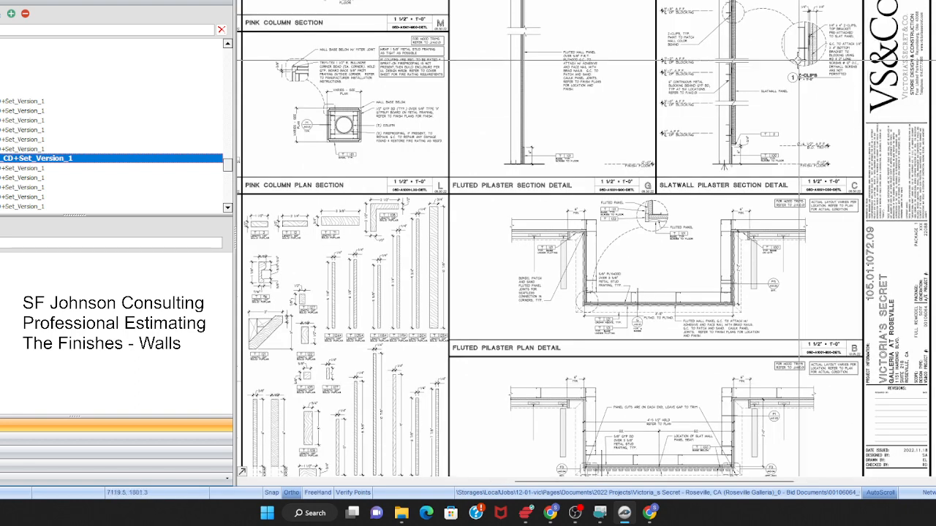
{"action": "scroll", "coordinate": [800, 59], "scroll_direction": "up", "scroll_amount": 1}
{"action": "scroll", "coordinate": [575, 336], "scroll_direction": "down", "scroll_amount": 2}
{"action": "scroll", "coordinate": [382, 112], "scroll_direction": "up", "scroll_amount": 2}
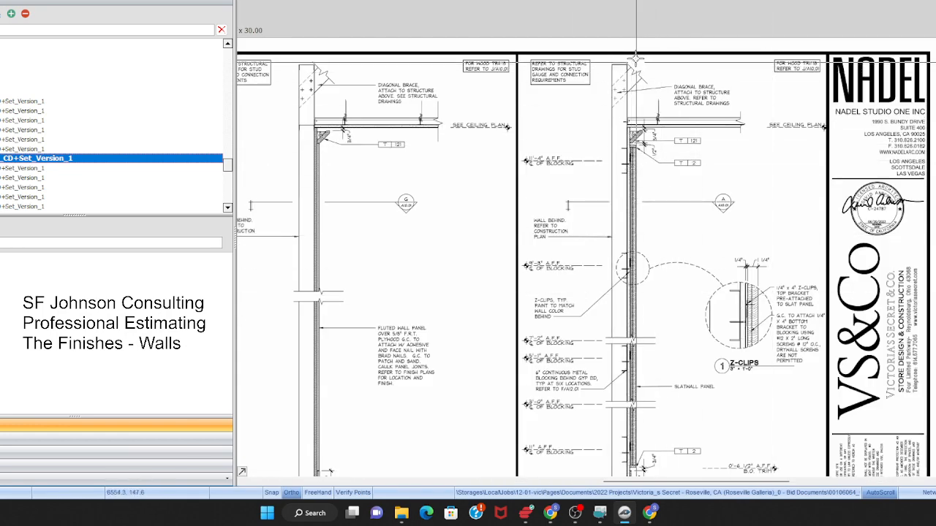
{"action": "scroll", "coordinate": [627, 318], "scroll_direction": "down", "scroll_amount": 1}
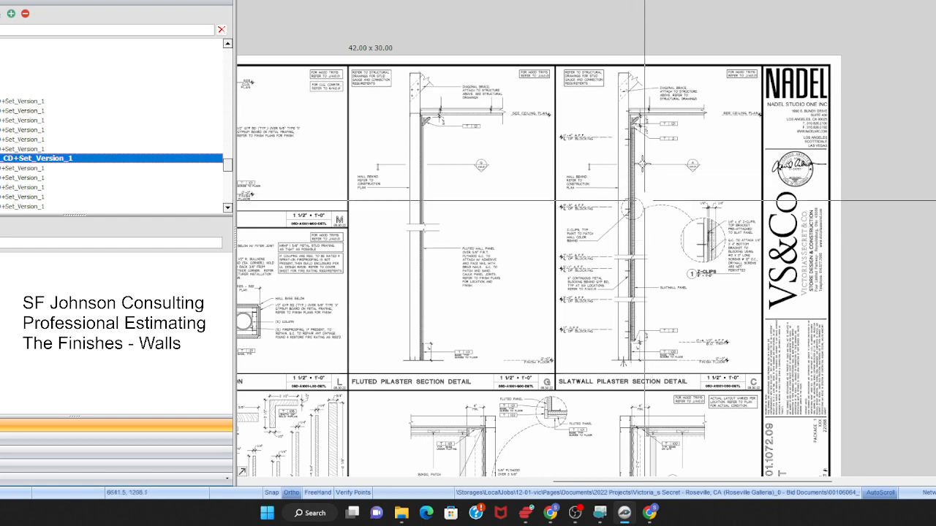
{"action": "scroll", "coordinate": [658, 173], "scroll_direction": "up", "scroll_amount": 1}
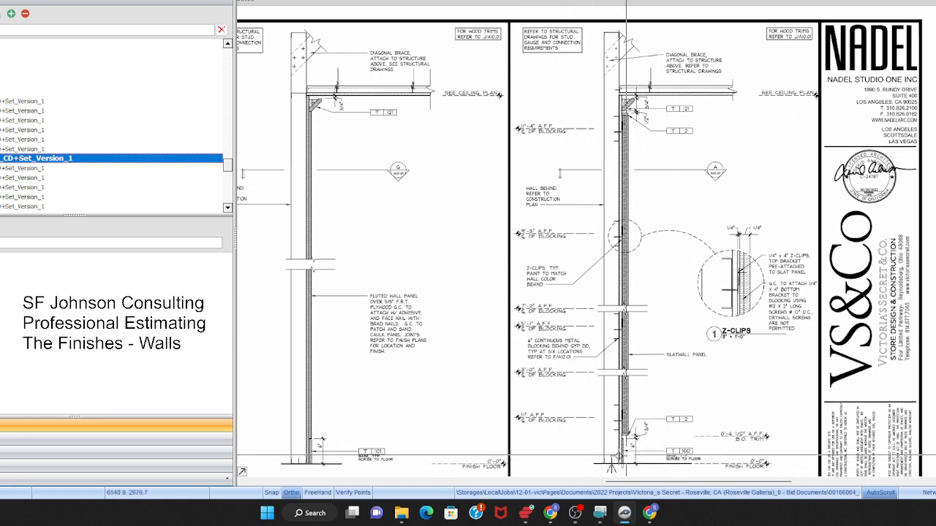
{"action": "scroll", "coordinate": [617, 462], "scroll_direction": "up", "scroll_amount": 3}
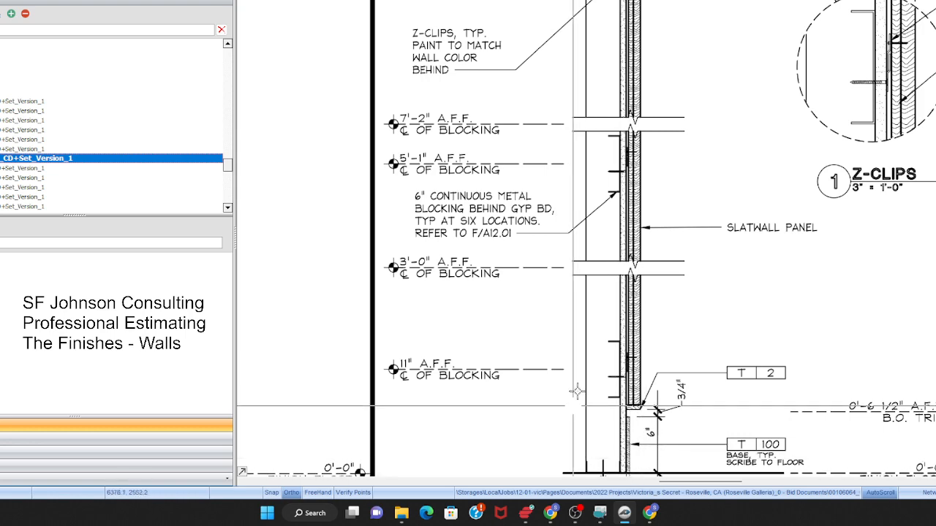
{"action": "scroll", "coordinate": [607, 335], "scroll_direction": "down", "scroll_amount": 3}
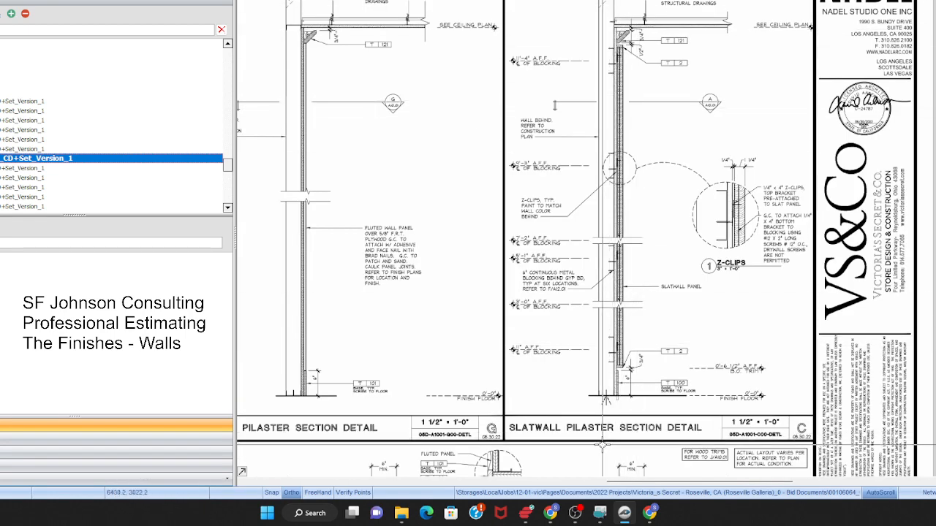
{"action": "scroll", "coordinate": [602, 444], "scroll_direction": "down", "scroll_amount": 2}
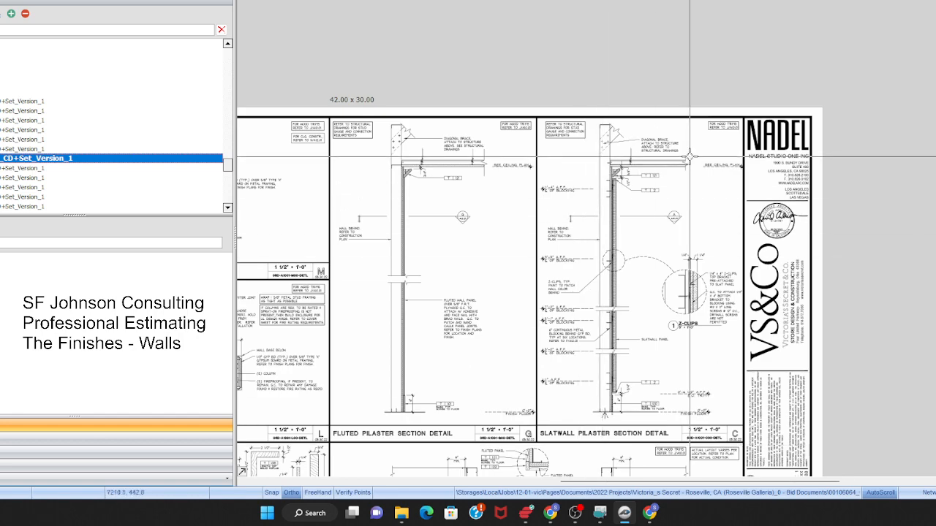
- Inspect the T-121 crown and T-2 trim, with their 3/4" and 1/2" gaps, atop the slatwall pilaster section
{"action": "scroll", "coordinate": [689, 156], "scroll_direction": "up", "scroll_amount": 2}
{"action": "scroll", "coordinate": [643, 190], "scroll_direction": "up", "scroll_amount": 1}
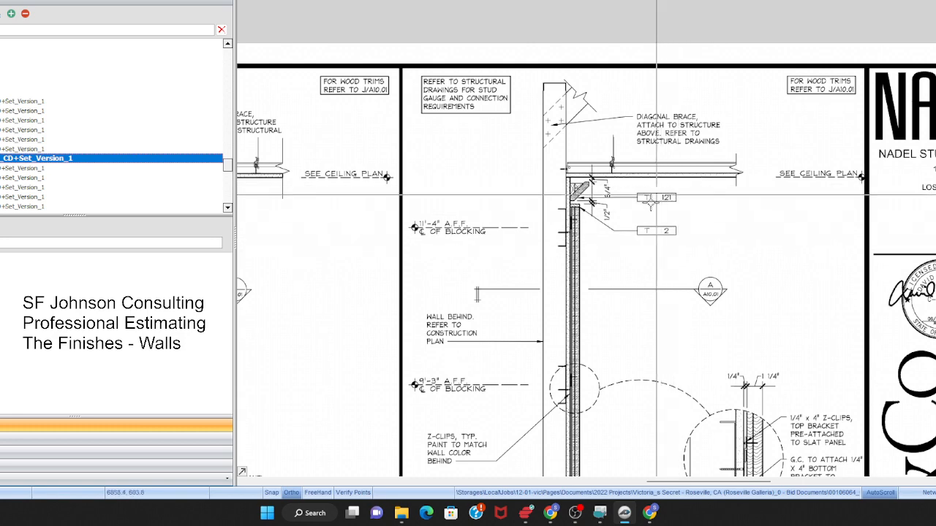
{"action": "scroll", "coordinate": [579, 191], "scroll_direction": "up", "scroll_amount": 2}
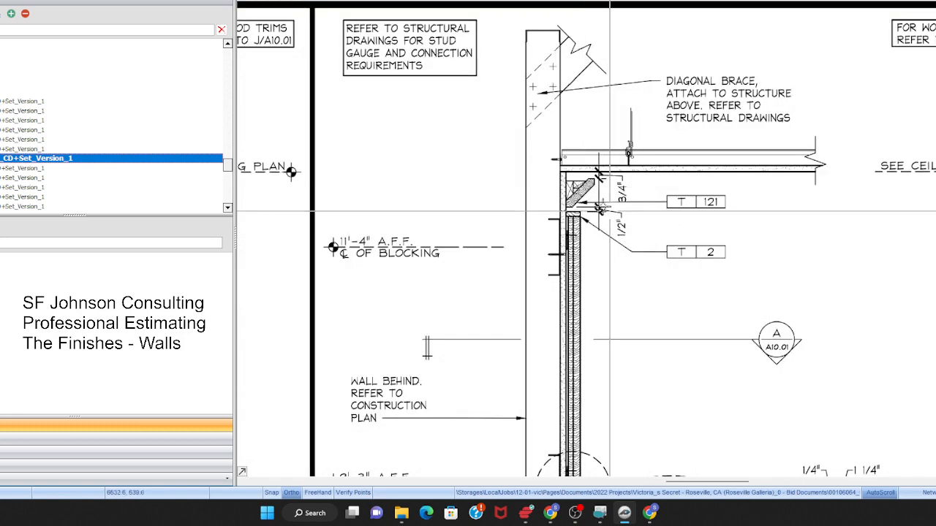
{"action": "scroll", "coordinate": [606, 188], "scroll_direction": "up", "scroll_amount": 1}
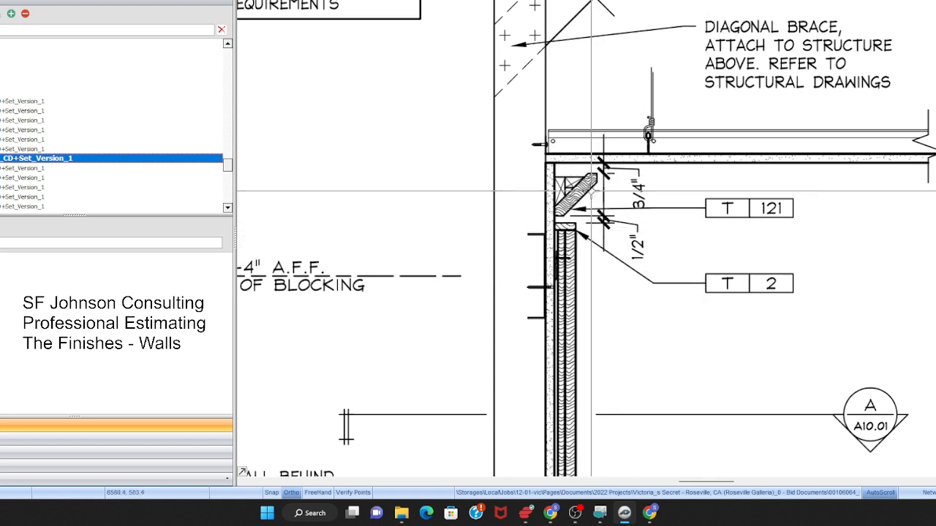
{"action": "scroll", "coordinate": [576, 176], "scroll_direction": "up", "scroll_amount": 1}
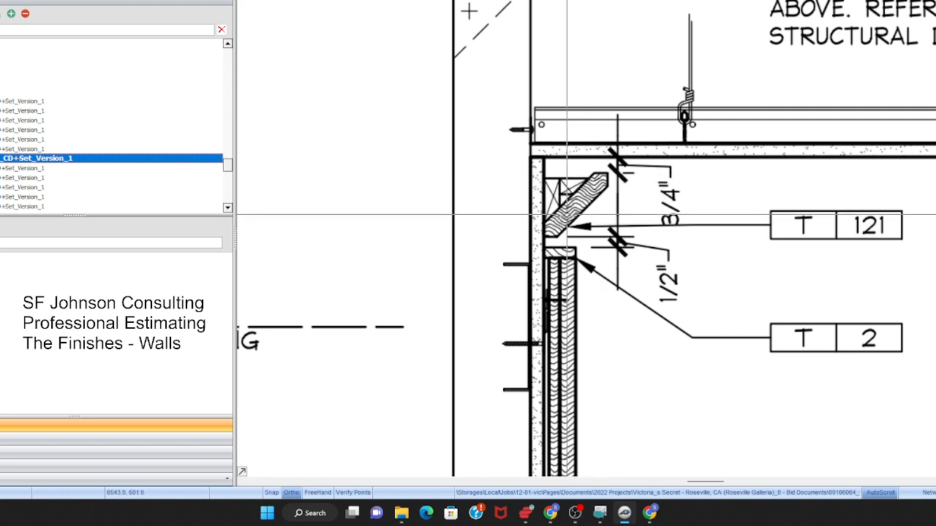
{"action": "scroll", "coordinate": [566, 216], "scroll_direction": "down", "scroll_amount": 2}
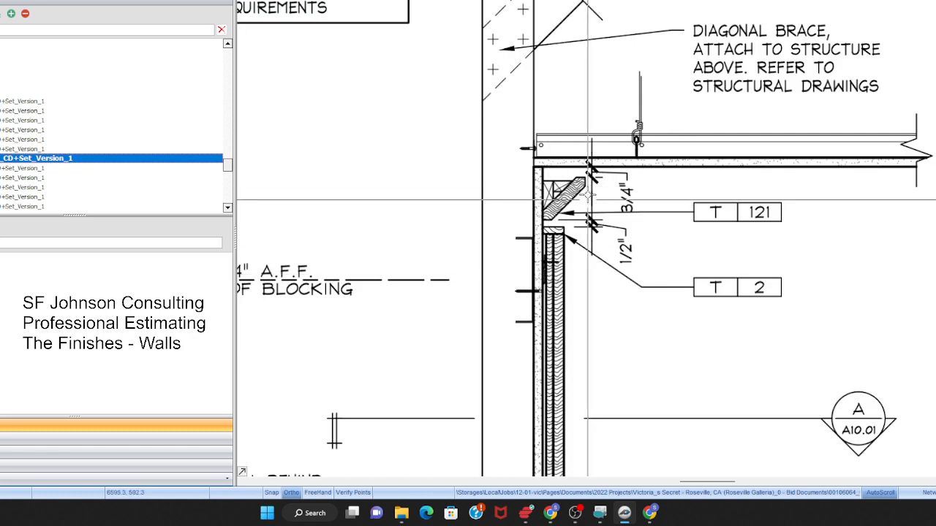
{"action": "scroll", "coordinate": [652, 203], "scroll_direction": "down", "scroll_amount": 2}
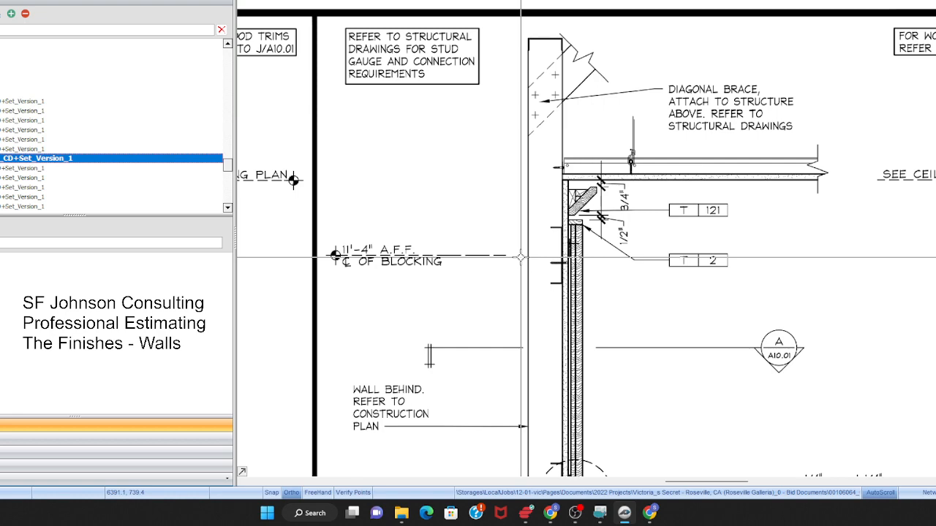
- Examine the Z-Clips detail's bracket and screw notes and the T-121 crown of the adjacent fluted pilaster section
{"action": "scroll", "coordinate": [520, 258], "scroll_direction": "down", "scroll_amount": 4}
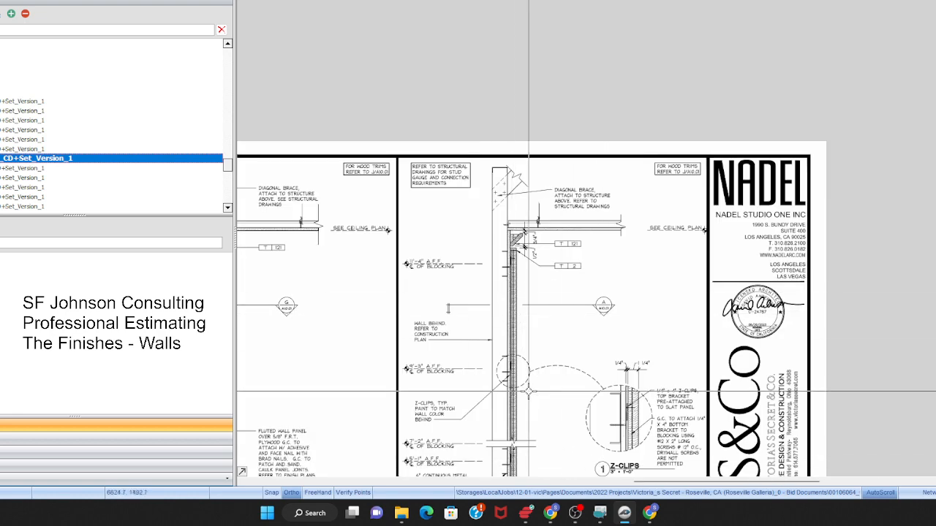
{"action": "scroll", "coordinate": [525, 391], "scroll_direction": "up", "scroll_amount": 3}
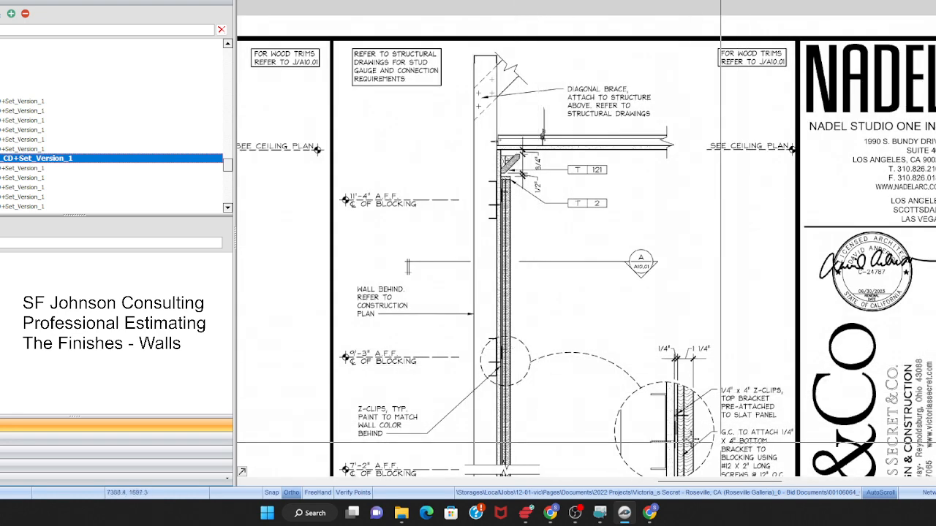
{"action": "scroll", "coordinate": [729, 446], "scroll_direction": "up", "scroll_amount": 2}
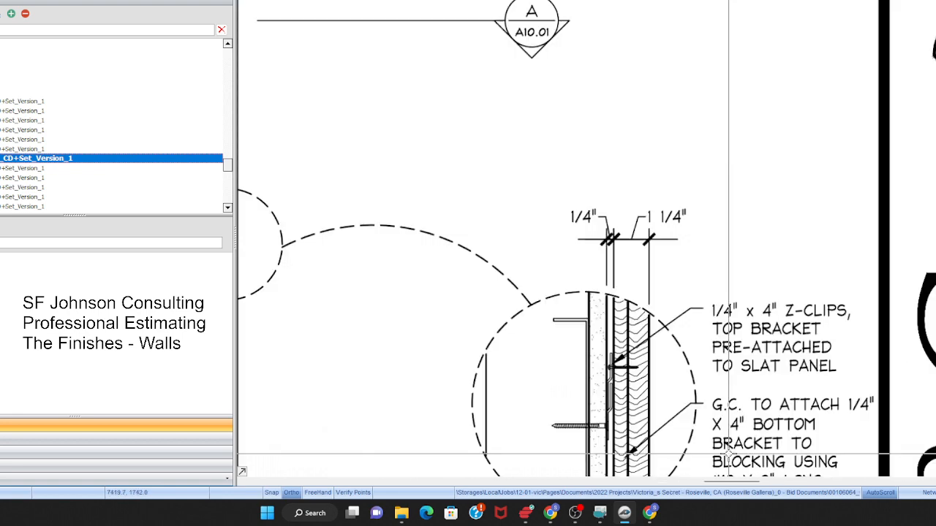
{"action": "scroll", "coordinate": [561, 355], "scroll_direction": "down", "scroll_amount": 2}
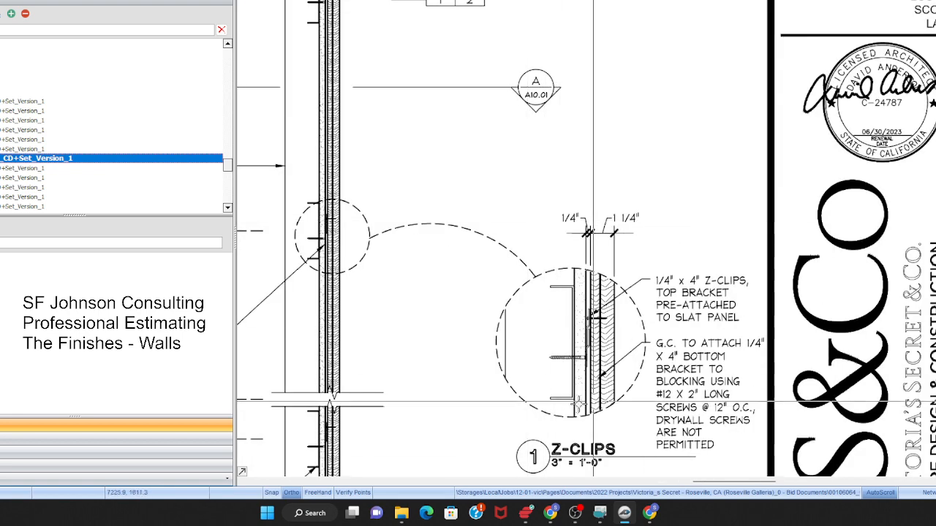
{"action": "scroll", "coordinate": [595, 314], "scroll_direction": "up", "scroll_amount": 1}
{"action": "scroll", "coordinate": [598, 371], "scroll_direction": "up", "scroll_amount": 2}
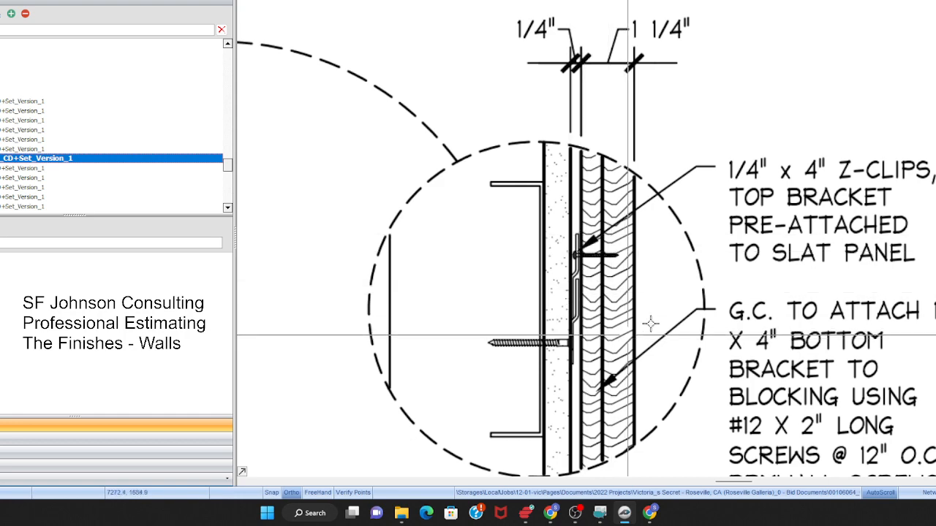
{"action": "scroll", "coordinate": [797, 293], "scroll_direction": "down", "scroll_amount": 1}
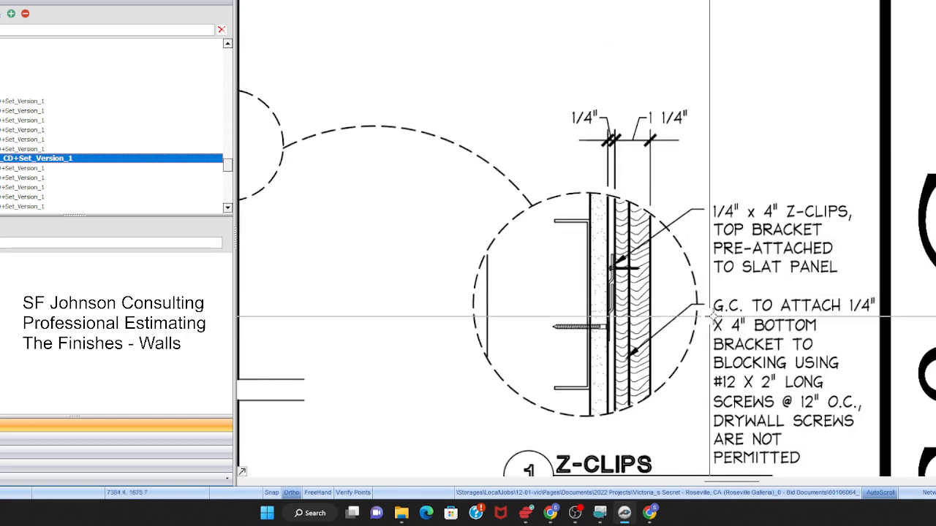
{"action": "scroll", "coordinate": [767, 327], "scroll_direction": "down", "scroll_amount": 1}
{"action": "scroll", "coordinate": [768, 331], "scroll_direction": "down", "scroll_amount": 2}
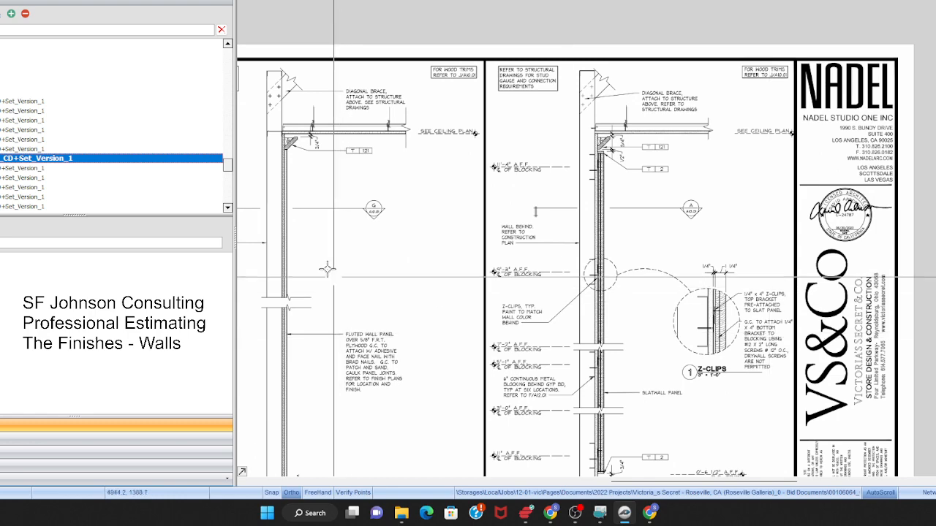
{"action": "scroll", "coordinate": [280, 142], "scroll_direction": "up", "scroll_amount": 2}
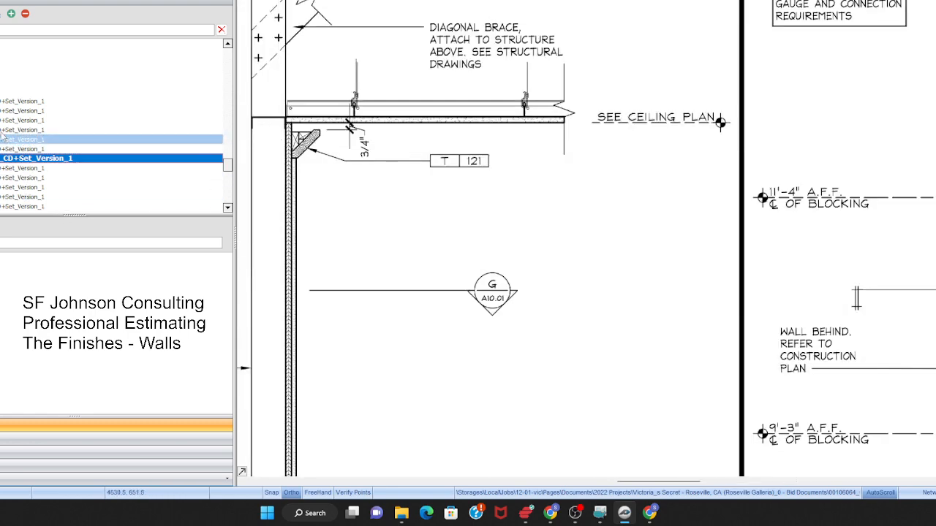
- Open storefront elevation sheet A08.01 and examine the PINK storefront's glazing, signage and grille opening
{"action": "left_click", "coordinate": [15, 72]}
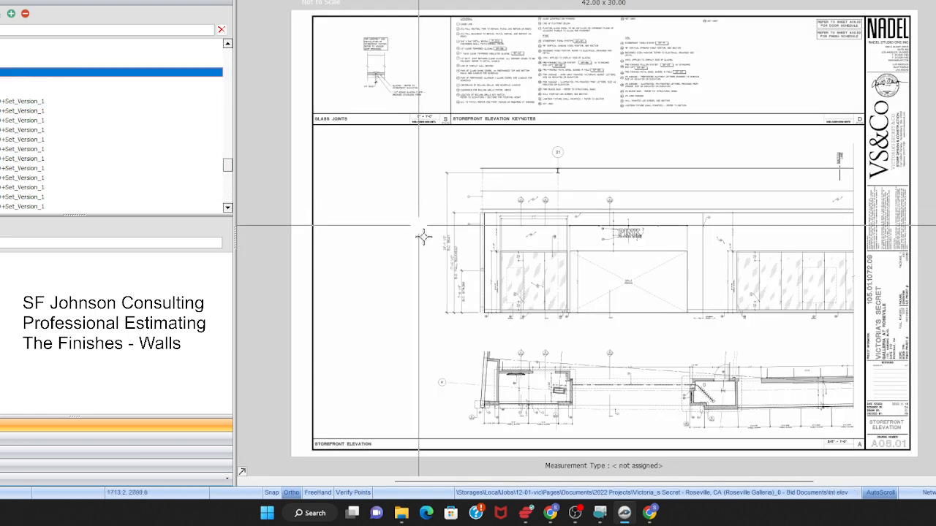
{"action": "scroll", "coordinate": [508, 415], "scroll_direction": "up", "scroll_amount": 2}
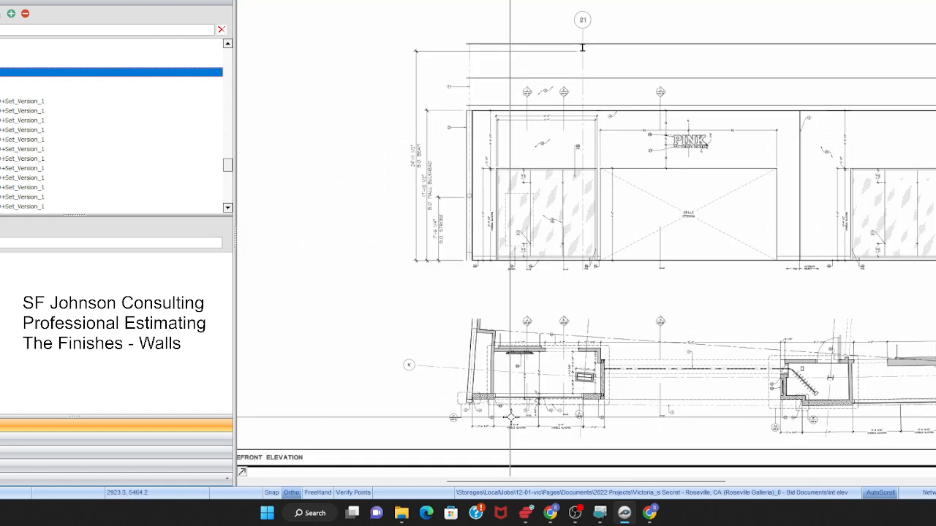
{"action": "scroll", "coordinate": [576, 163], "scroll_direction": "up", "scroll_amount": 2}
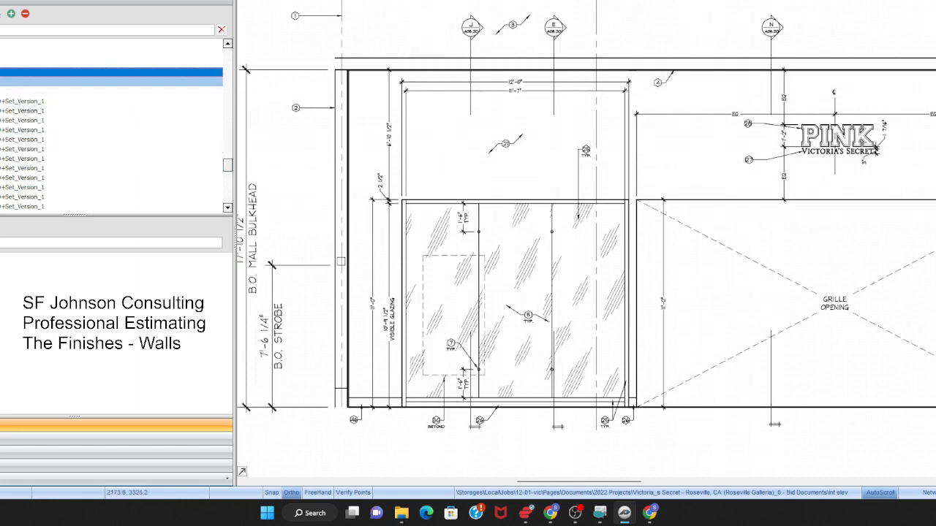
- Open storefront sheet A08.02 and examine the Victoria's Secret elevation's glazing, signage, grille openings and section marks E and A
{"action": "left_click", "coordinate": [111, 82]}
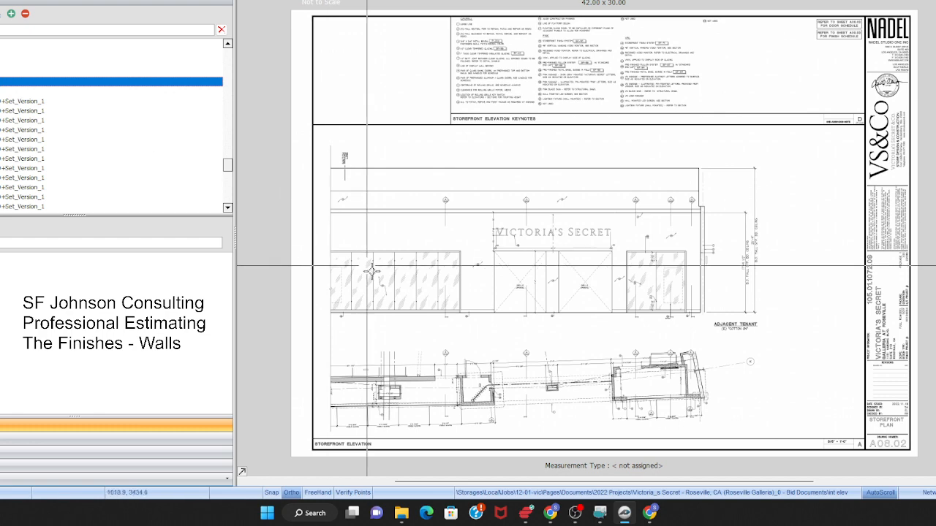
{"action": "scroll", "coordinate": [358, 320], "scroll_direction": "up", "scroll_amount": 2}
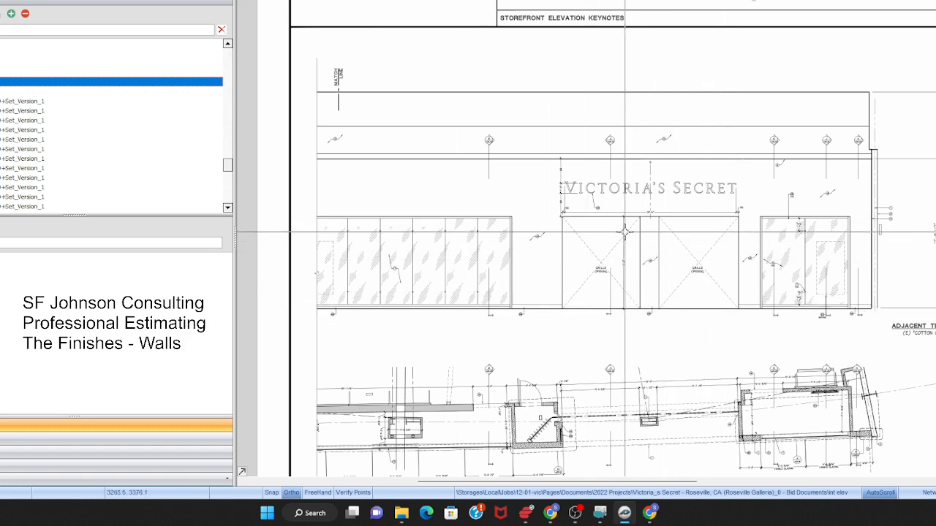
{"action": "scroll", "coordinate": [625, 232], "scroll_direction": "down", "scroll_amount": 2}
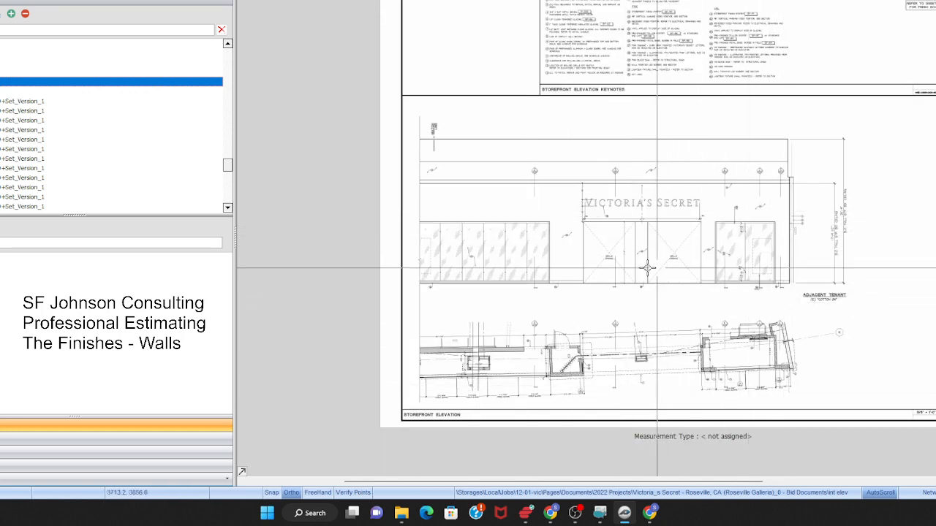
{"action": "scroll", "coordinate": [504, 213], "scroll_direction": "up", "scroll_amount": 3}
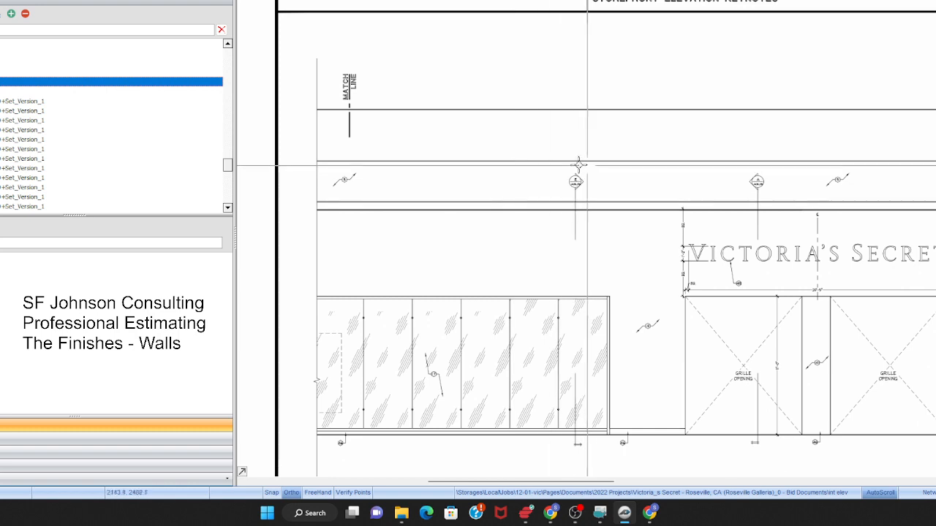
{"action": "scroll", "coordinate": [592, 181], "scroll_direction": "up", "scroll_amount": 3}
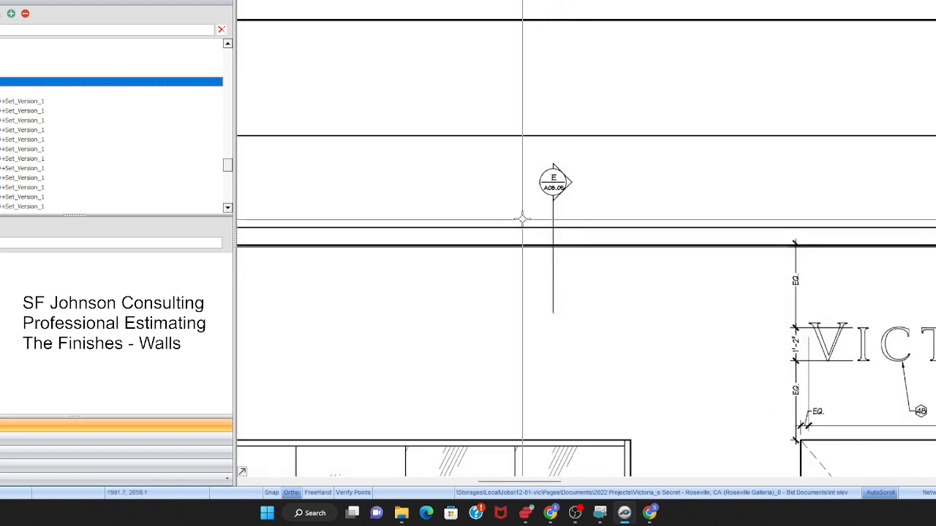
{"action": "scroll", "coordinate": [521, 219], "scroll_direction": "down", "scroll_amount": 2}
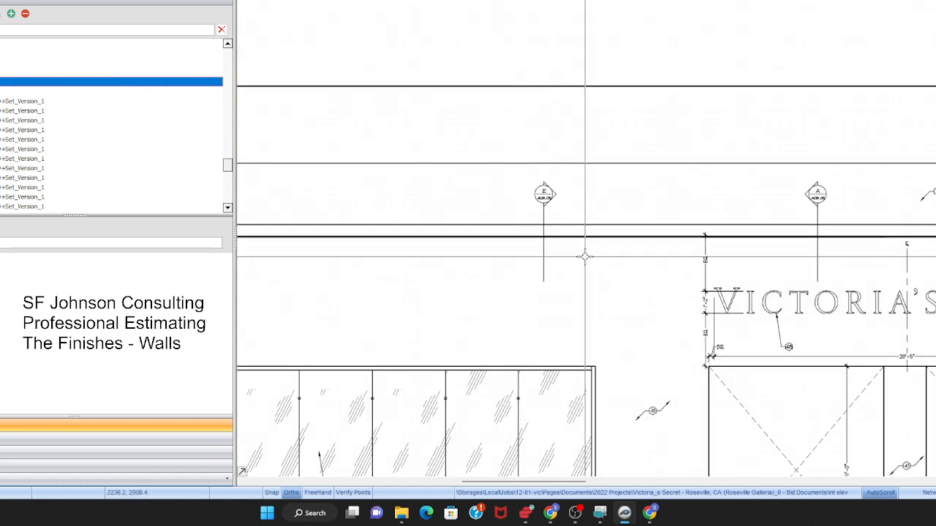
{"action": "scroll", "coordinate": [584, 257], "scroll_direction": "down", "scroll_amount": 2}
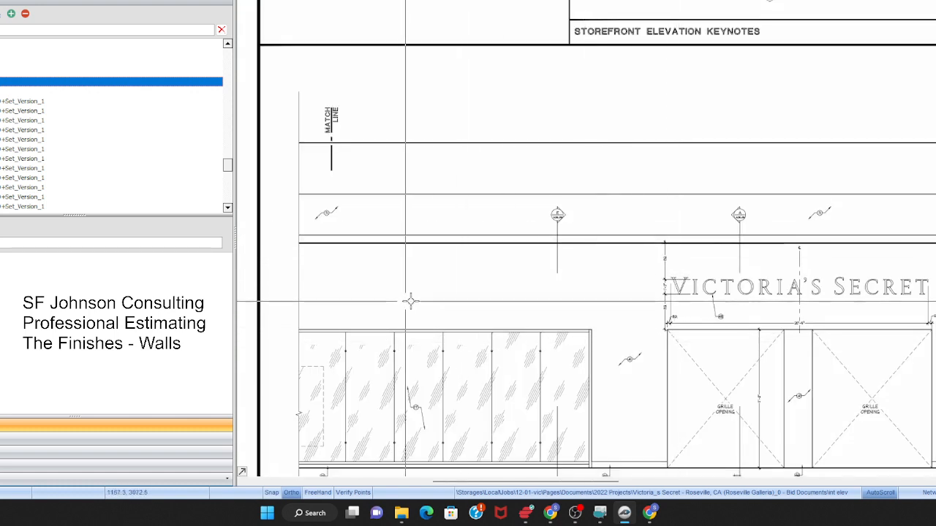
- Examine keynotes 41, 45 and 4 around the display window beside the Victoria's Secret sign on the storefront elevation
{"action": "scroll", "coordinate": [428, 274], "scroll_direction": "down", "scroll_amount": 2}
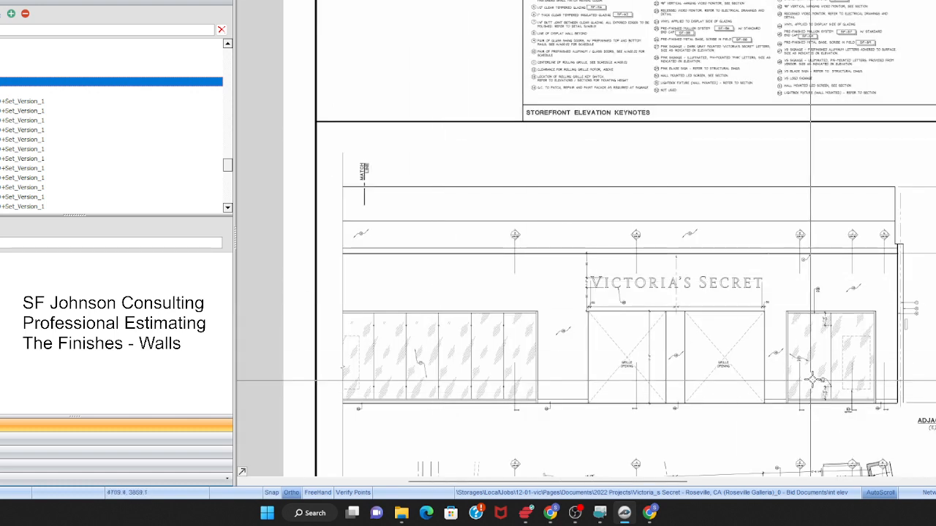
{"action": "scroll", "coordinate": [877, 296], "scroll_direction": "up", "scroll_amount": 8}
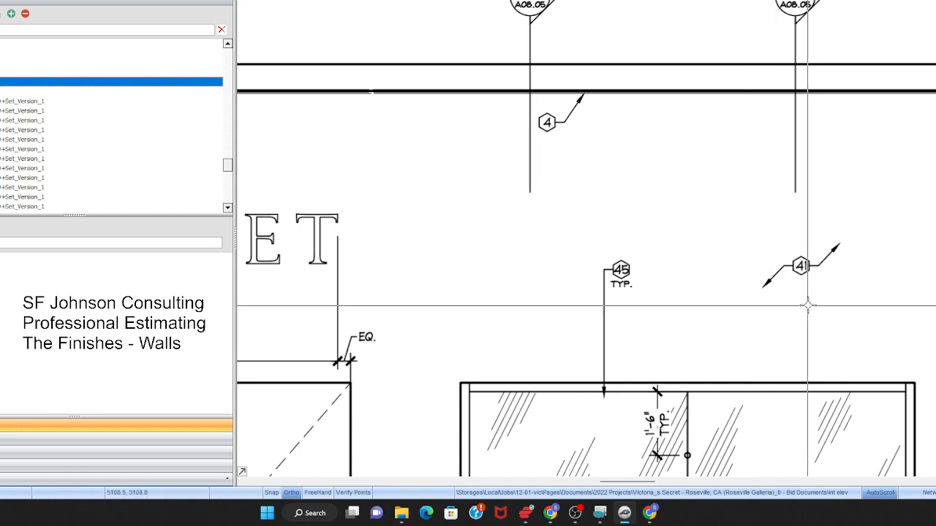
{"action": "scroll", "coordinate": [795, 298], "scroll_direction": "down", "scroll_amount": 3}
{"action": "scroll", "coordinate": [806, 303], "scroll_direction": "down", "scroll_amount": 4}
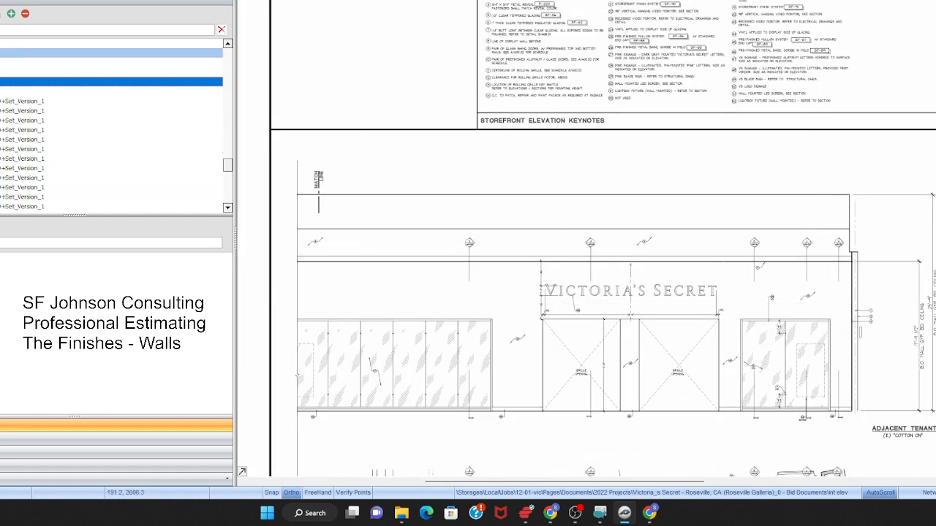
- Open interior elevations sheet A07.04 and examine the fitting room elevations' P-214 paint, T-122 crown, T-100 base, door and panel callouts
{"action": "left_click", "coordinate": [0, 55]}
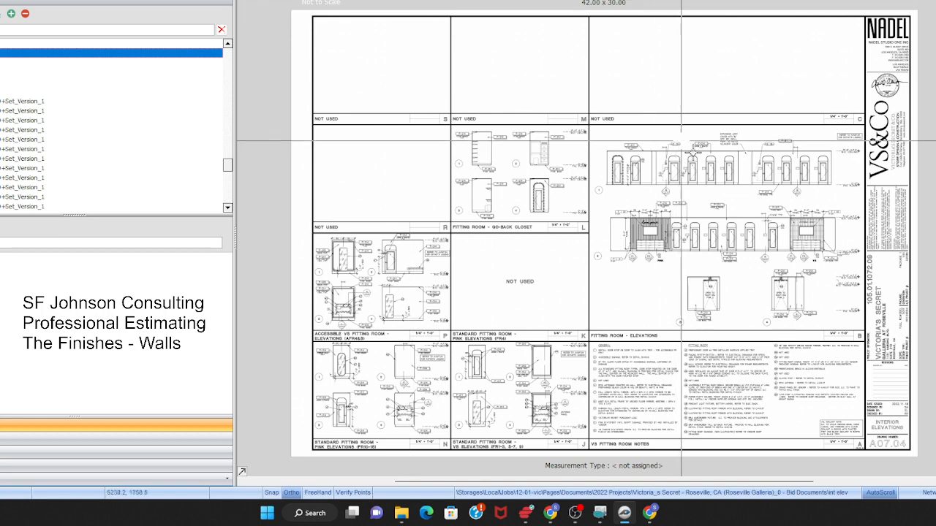
{"action": "scroll", "coordinate": [746, 184], "scroll_direction": "up", "scroll_amount": 4}
{"action": "scroll", "coordinate": [712, 199], "scroll_direction": "up", "scroll_amount": 2}
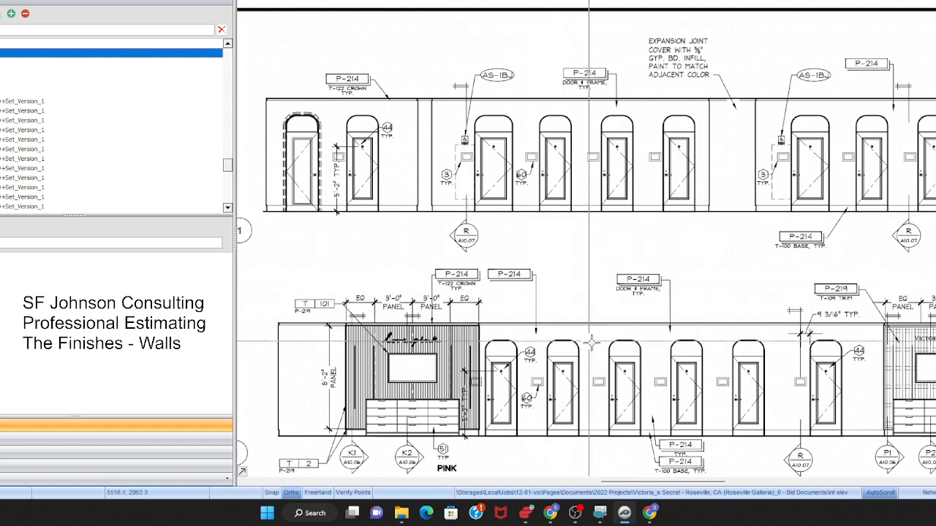
{"action": "scroll", "coordinate": [535, 362], "scroll_direction": "up", "scroll_amount": 2}
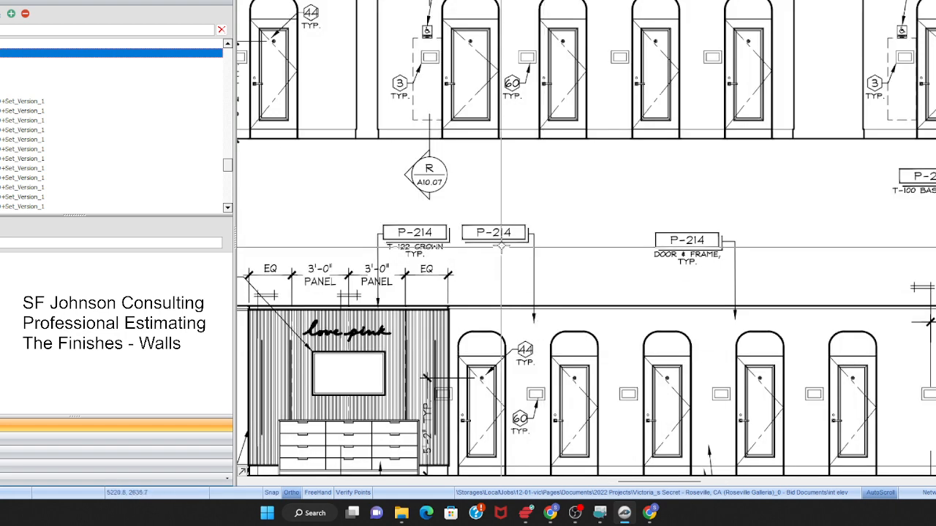
{"action": "scroll", "coordinate": [433, 238], "scroll_direction": "down", "scroll_amount": 2}
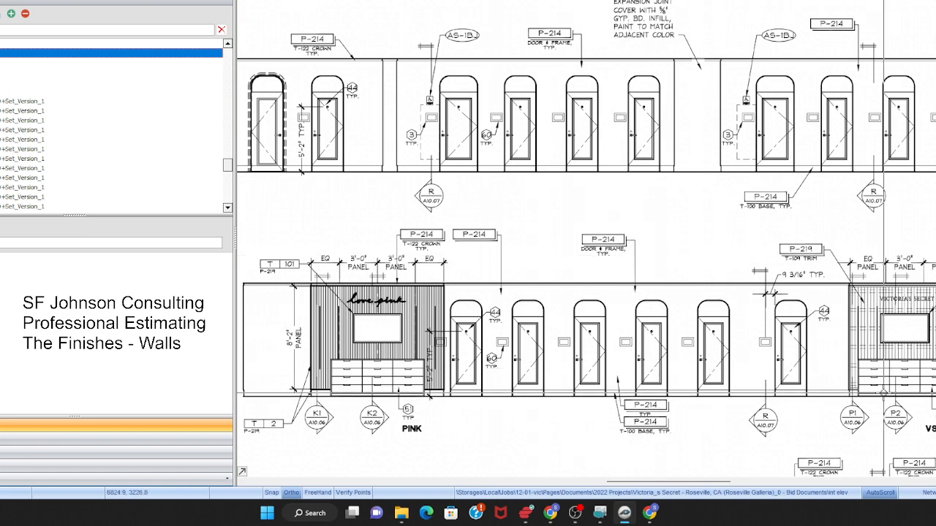
{"action": "scroll", "coordinate": [585, 278], "scroll_direction": "down", "scroll_amount": 2}
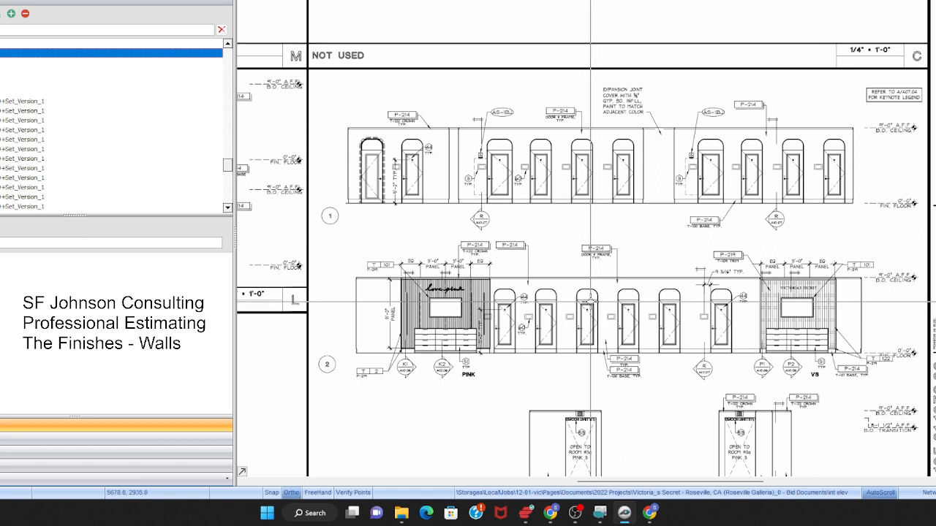